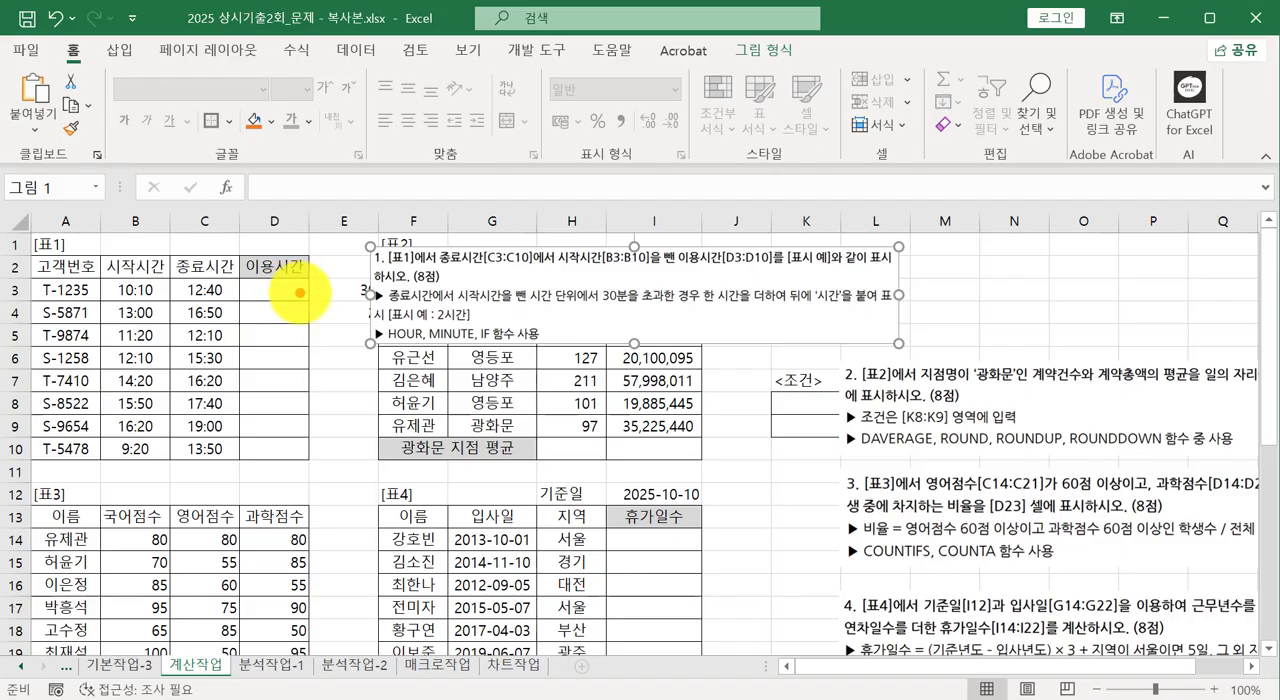
mouse_move(300, 292)
mouse_down()
mouse_move(309, 380)
mouse_move(251, 429)
mouse_move(288, 458)
mouse_up()
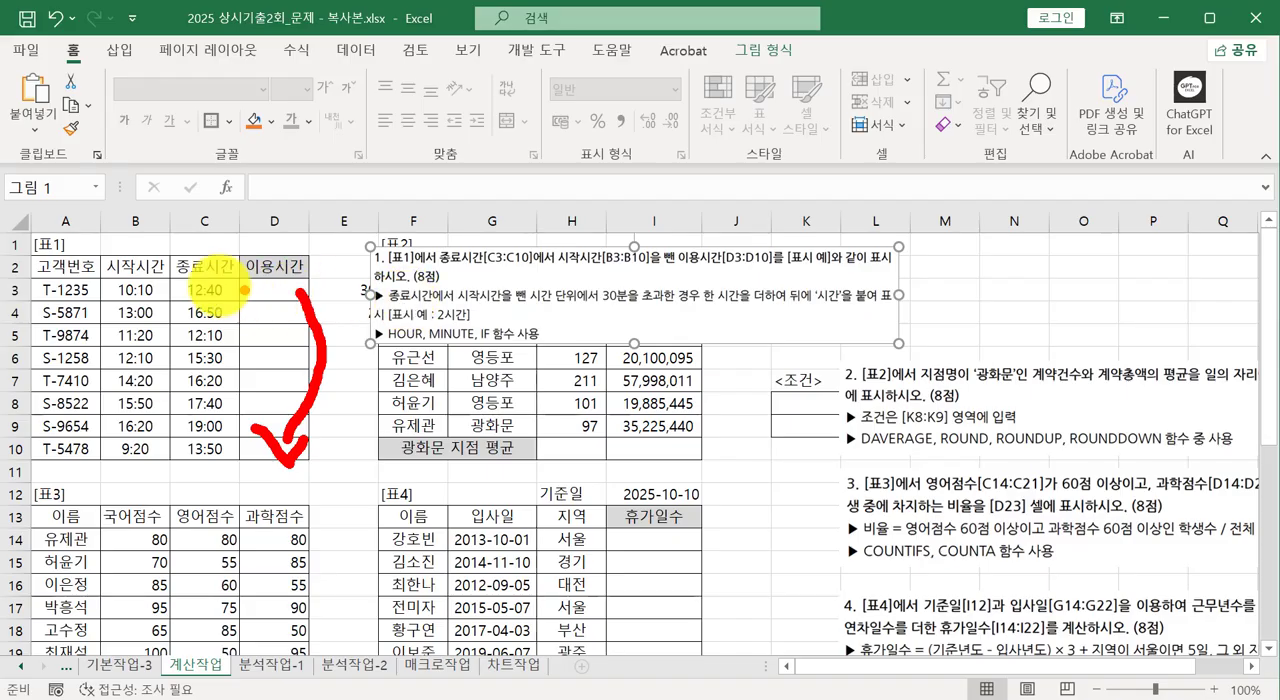
drag(182, 280, 226, 280)
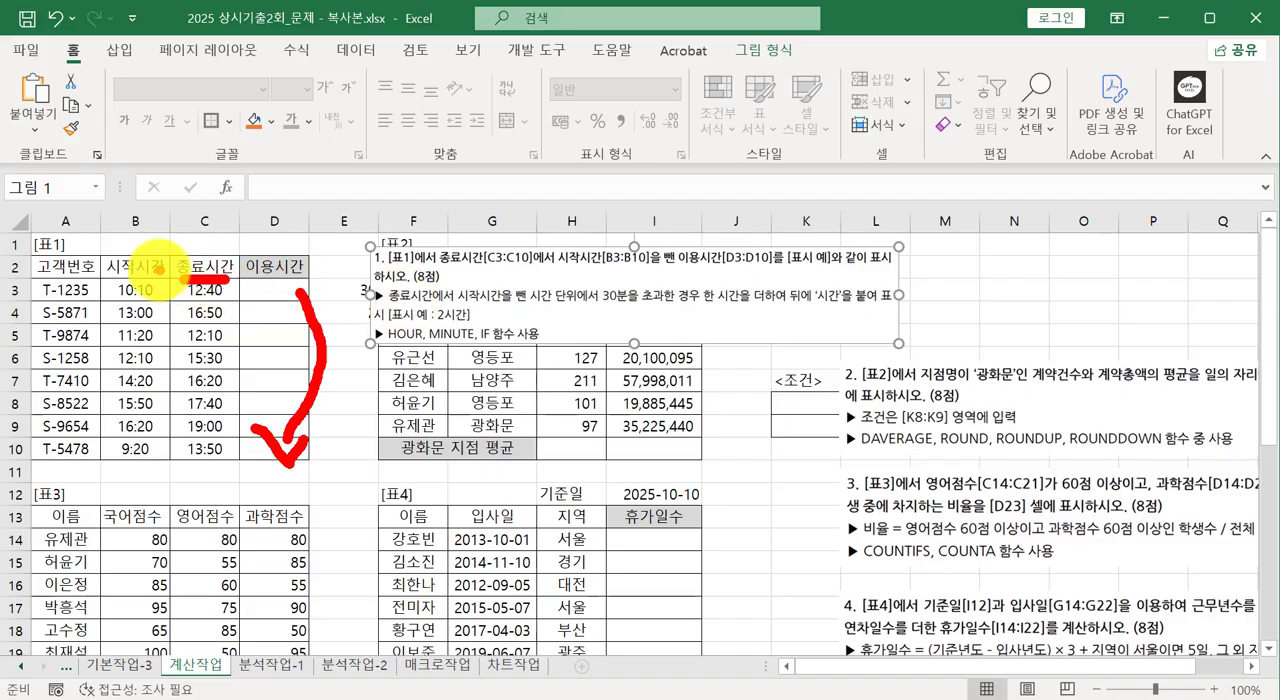
drag(146, 284, 170, 285)
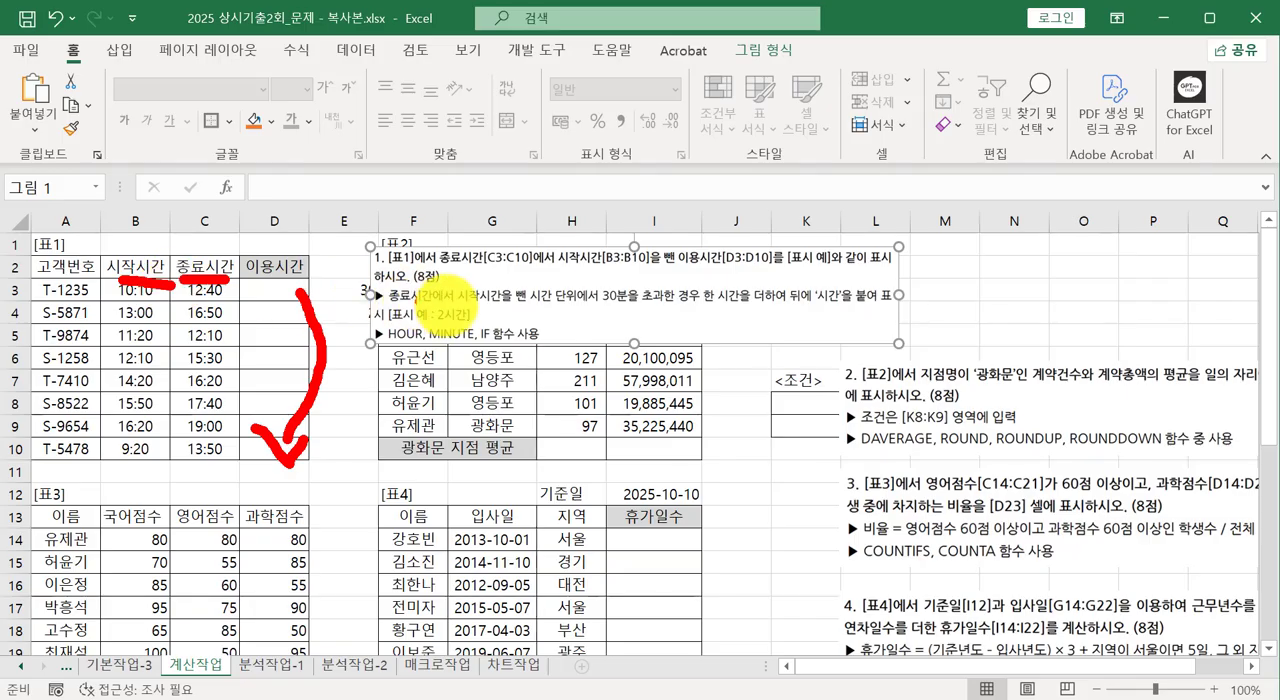
mouse_move(595, 295)
mouse_down()
mouse_move(630, 262)
mouse_move(668, 288)
mouse_move(618, 316)
mouse_up()
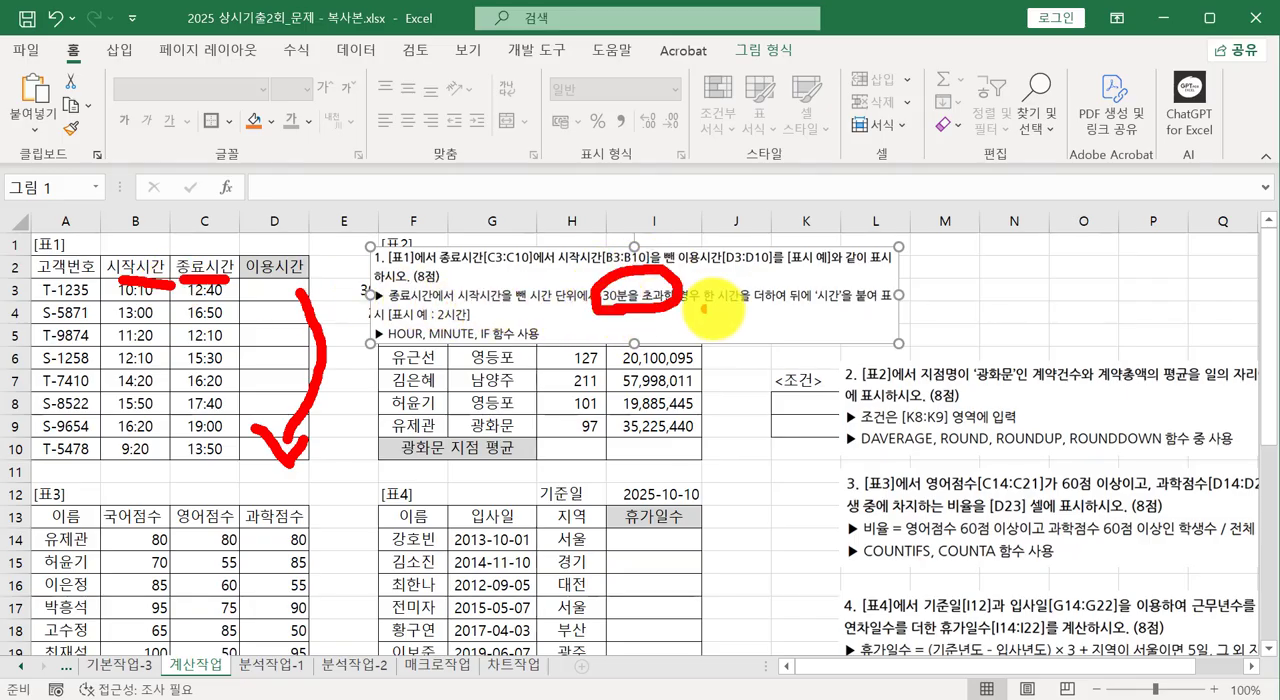
drag(718, 309, 803, 310)
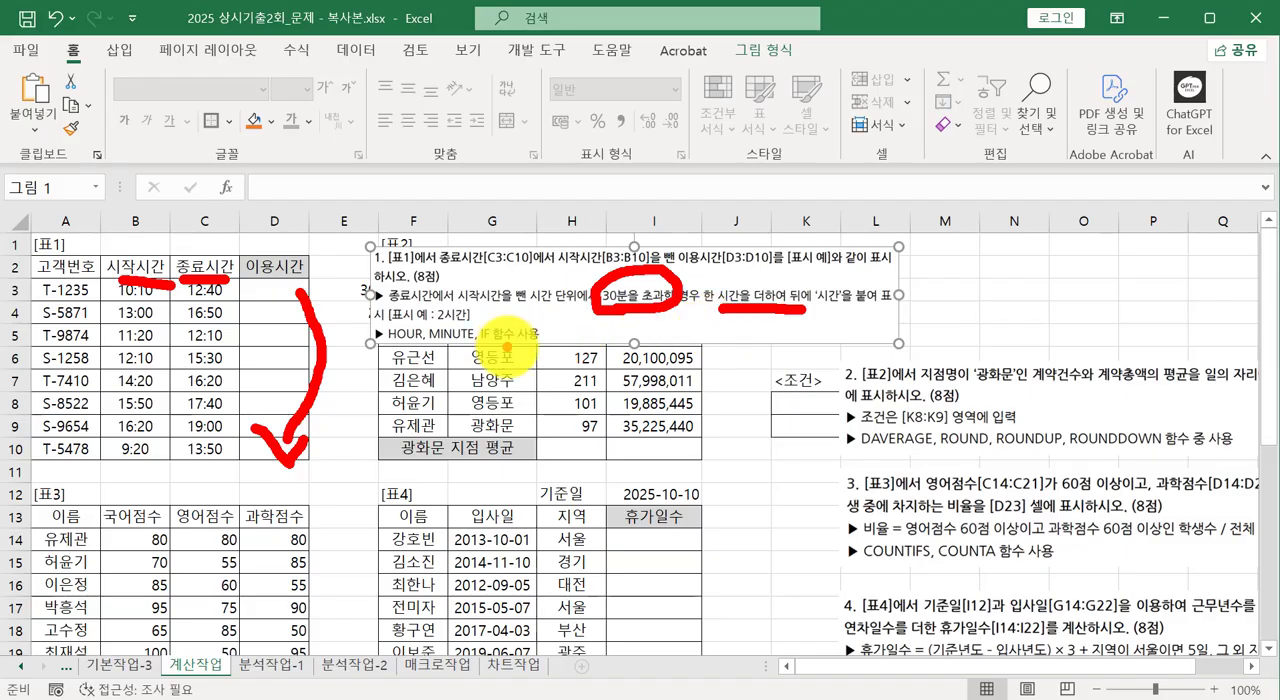
drag(392, 342, 545, 341)
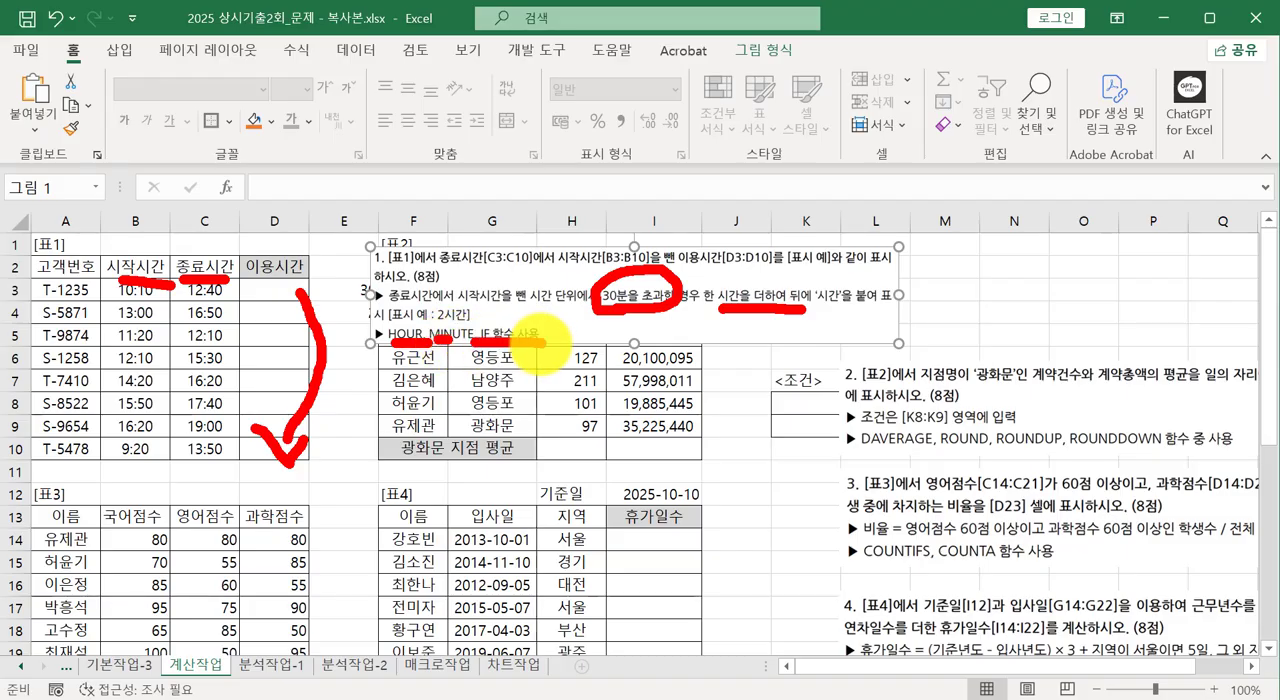
key(Escape)
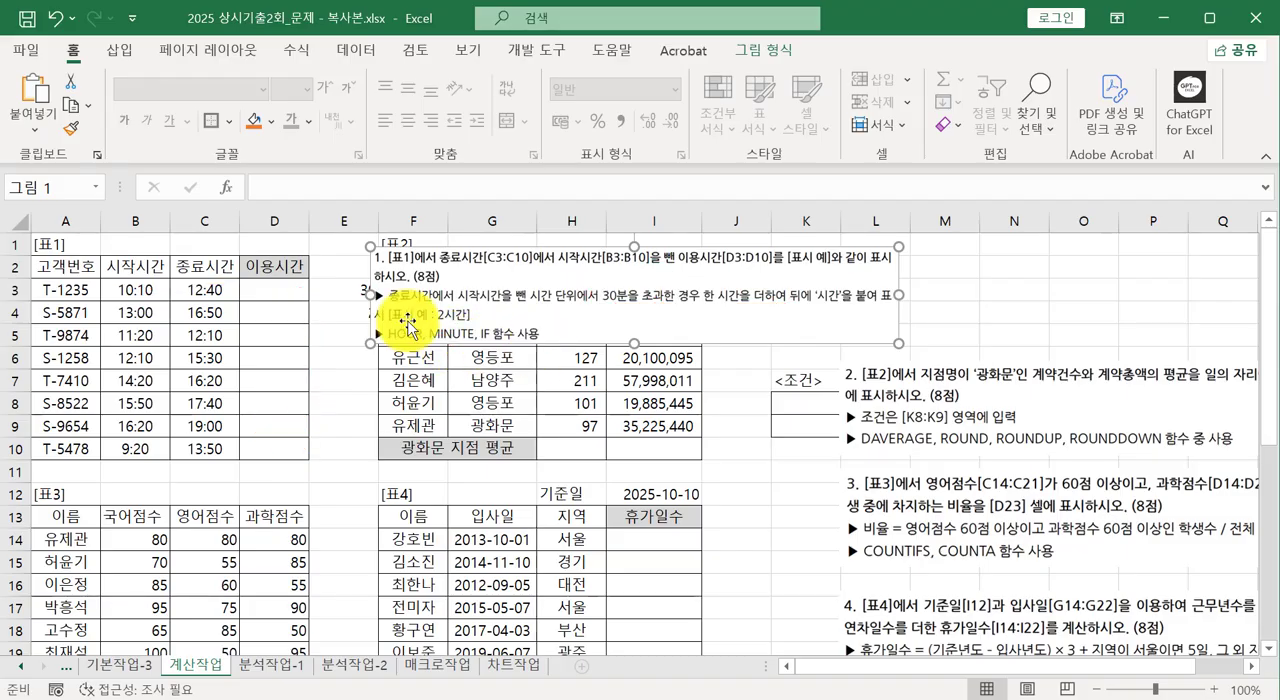
Move the question 1 instruction picture off the tables to start around column K, and clear cells E3:E4.
click(300, 296)
drag(380, 288, 790, 290)
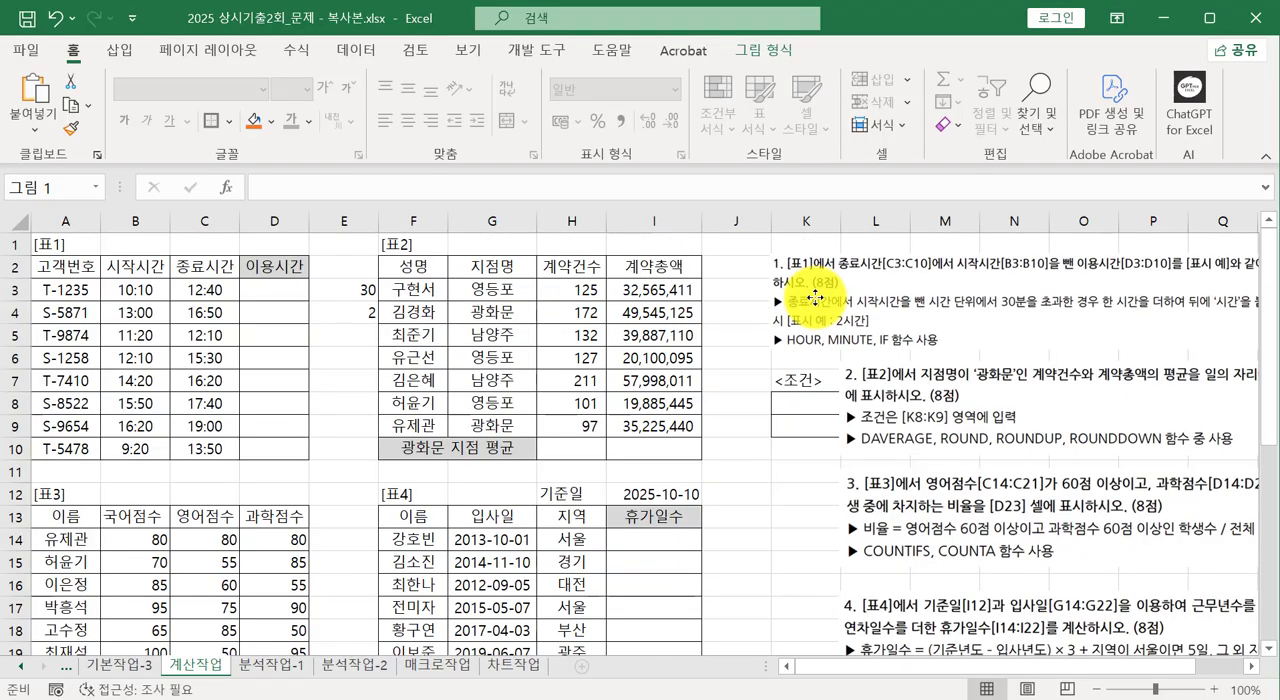
drag(341, 293, 335, 312)
key(Delete)
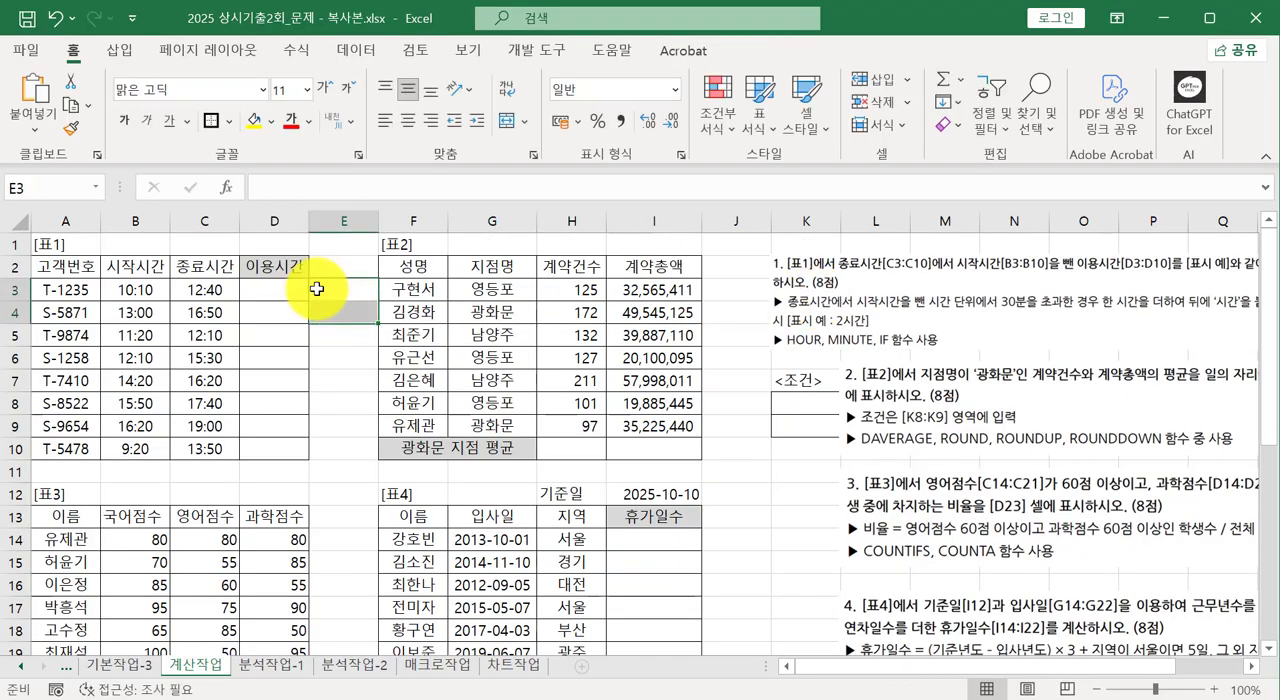
Enter the formula =HOUR(C3-B3) in cell E3 to get the hours between start and end time.
click(316, 289)
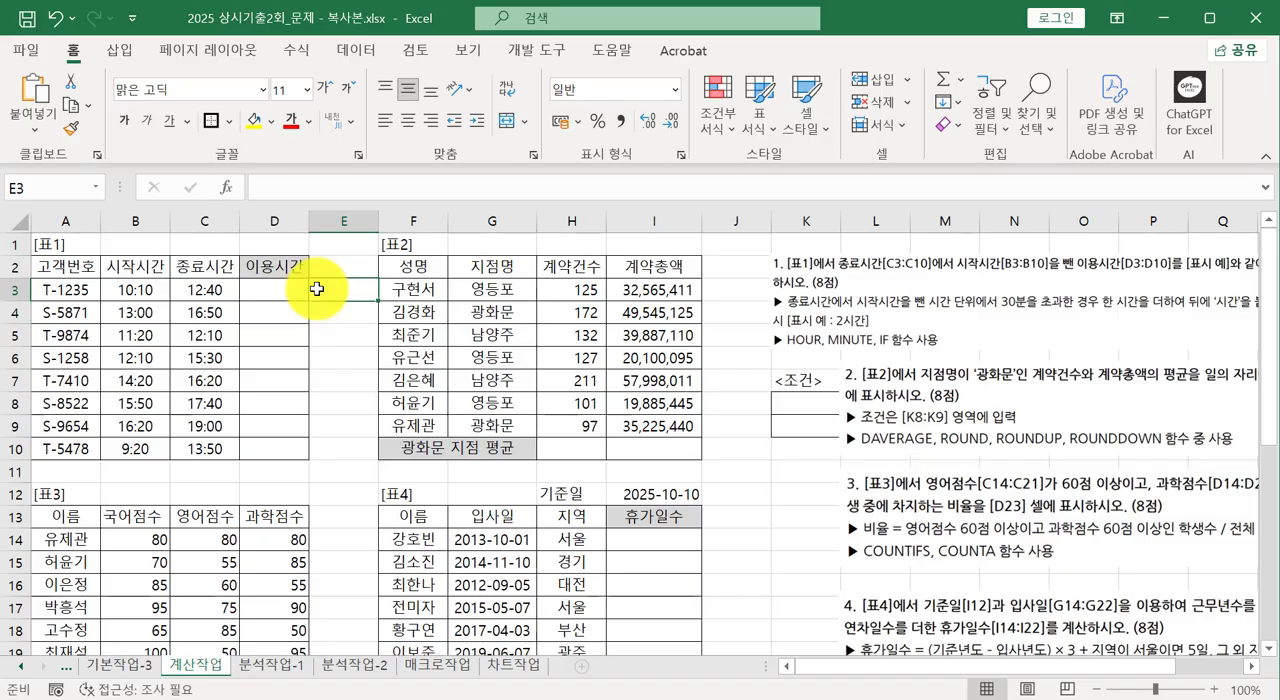
text(=)
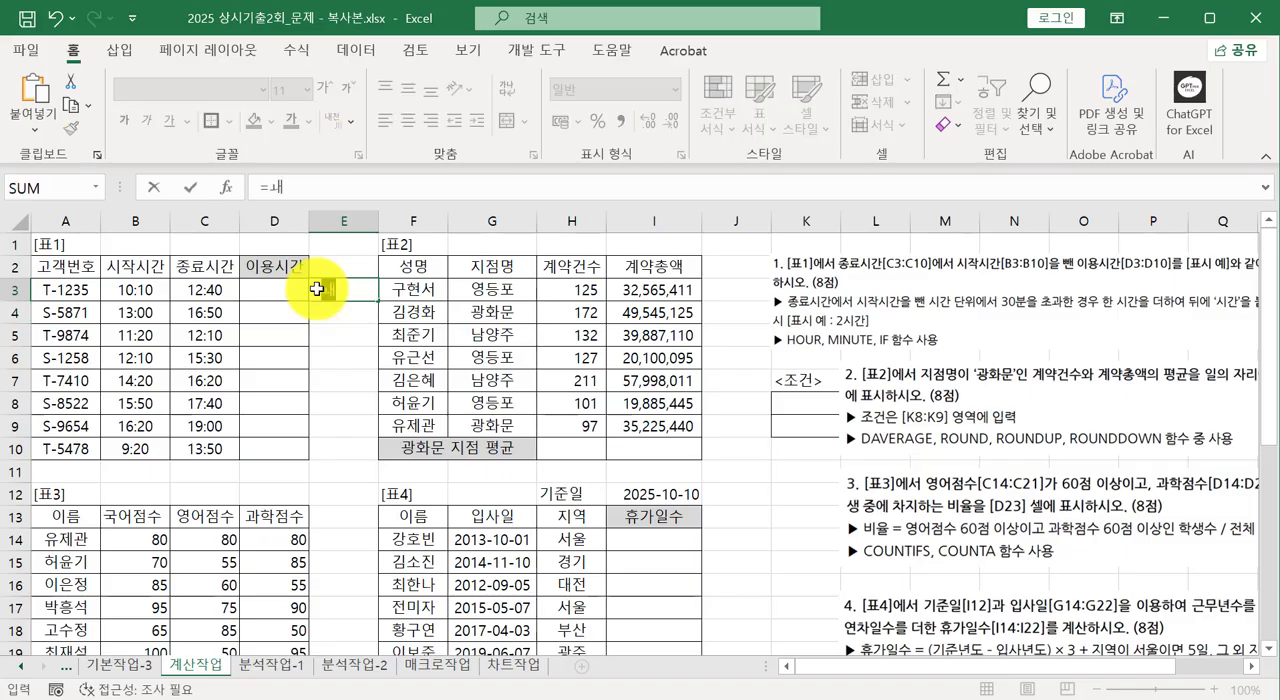
text(hout)
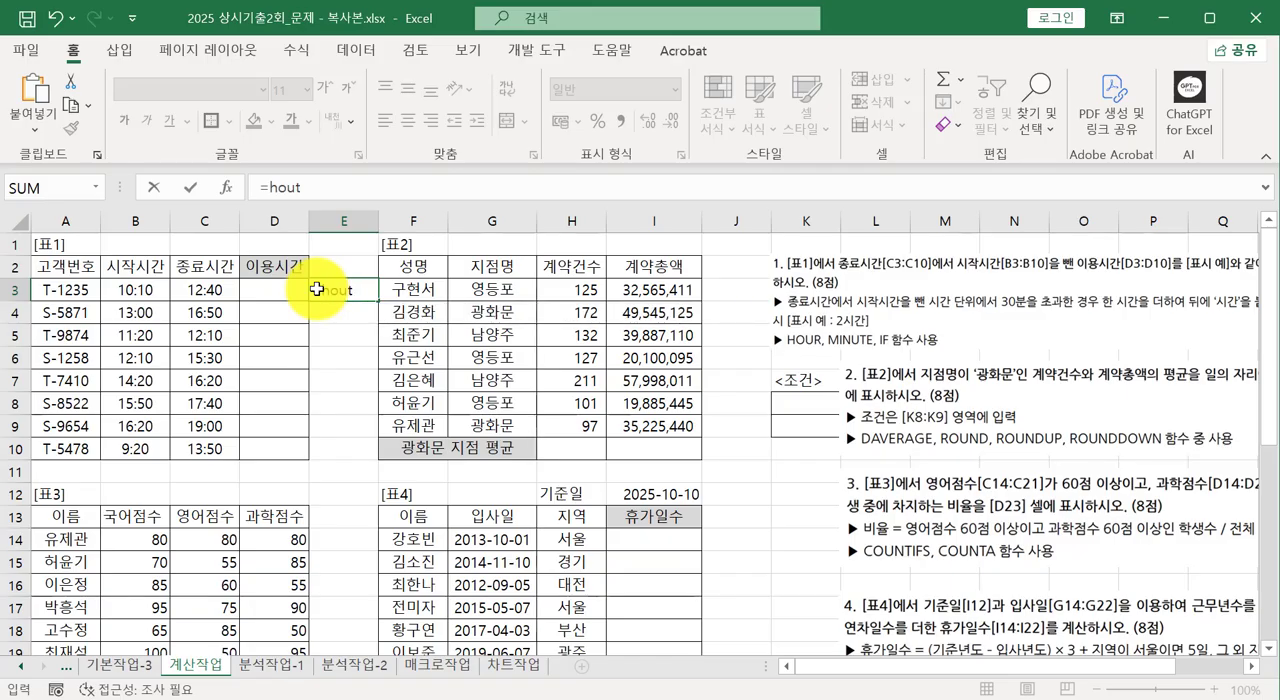
key(BackSpace)
text(r)
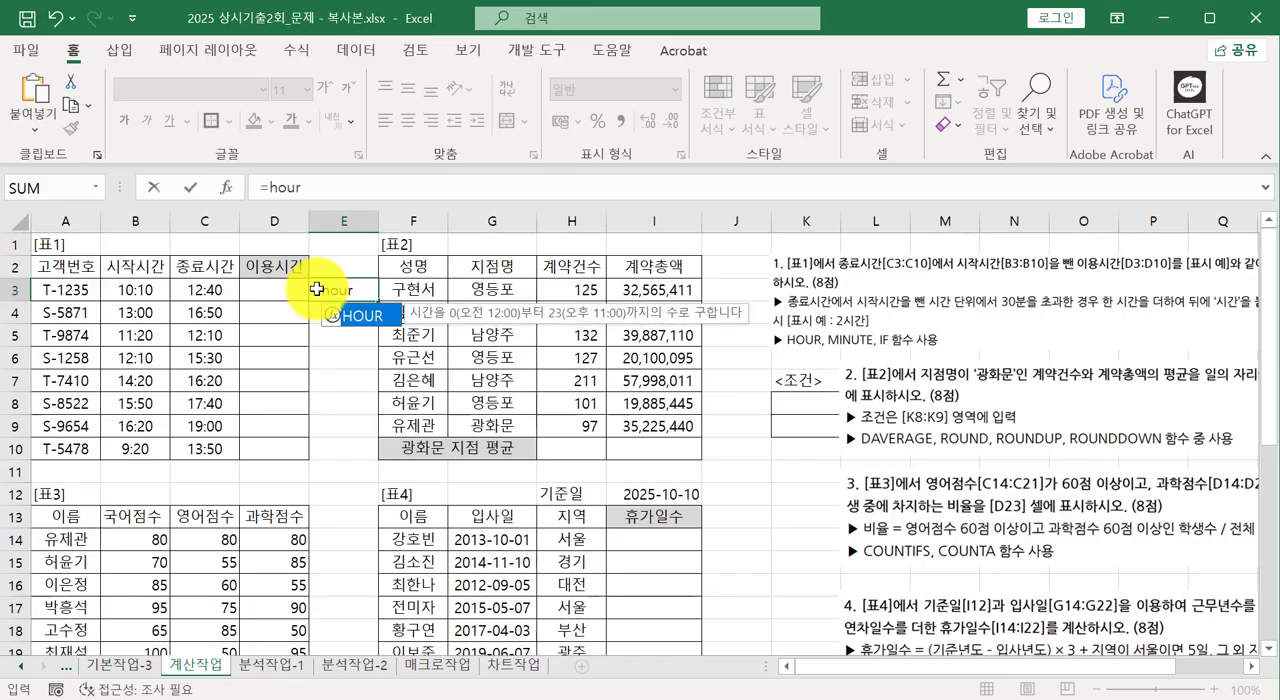
text(()
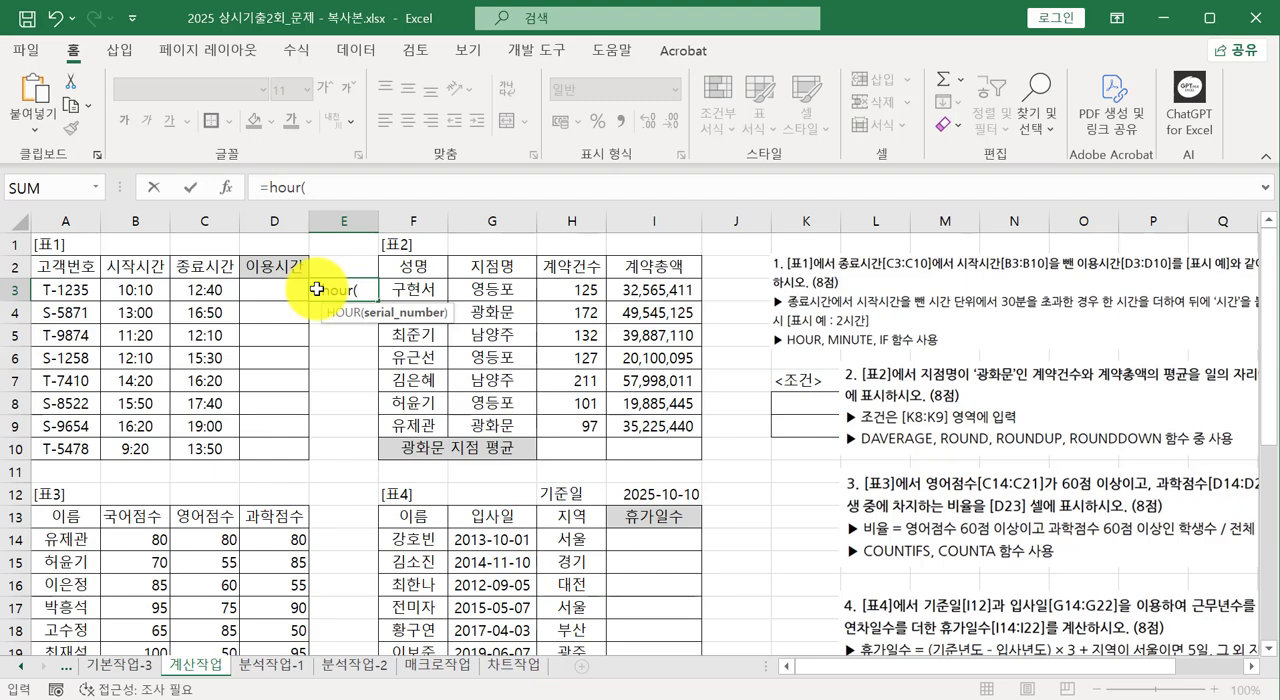
click(204, 292)
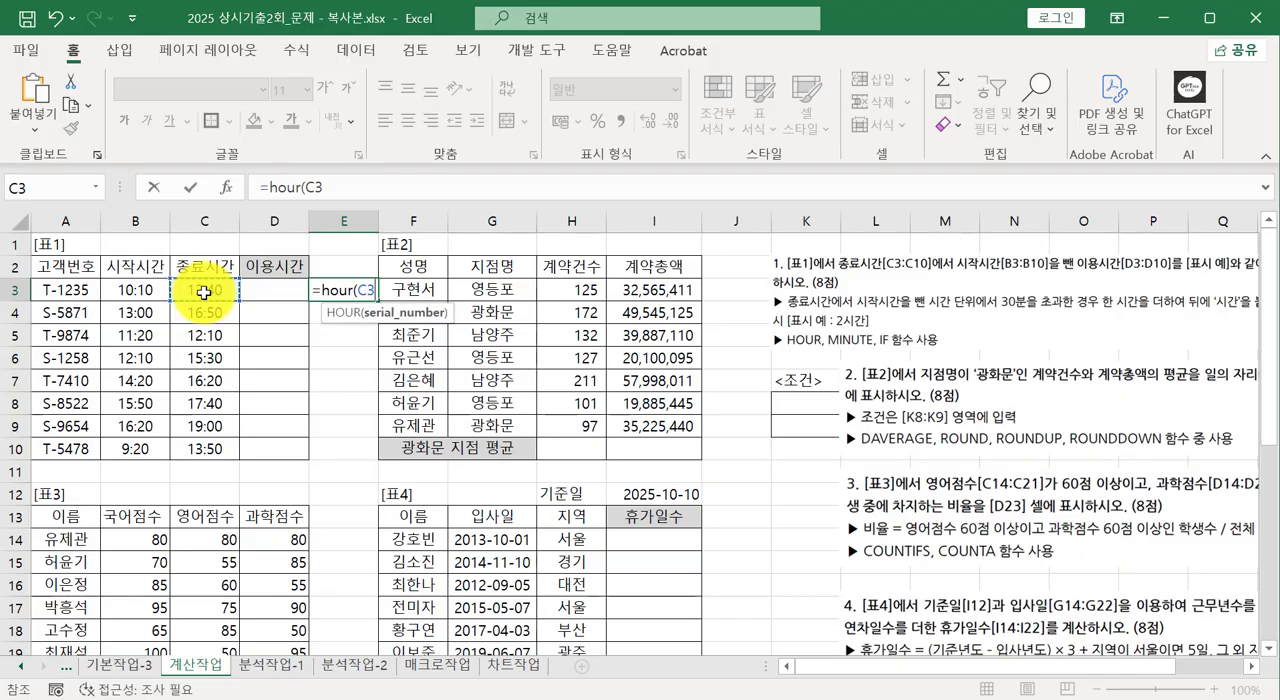
text(-)
click(144, 291)
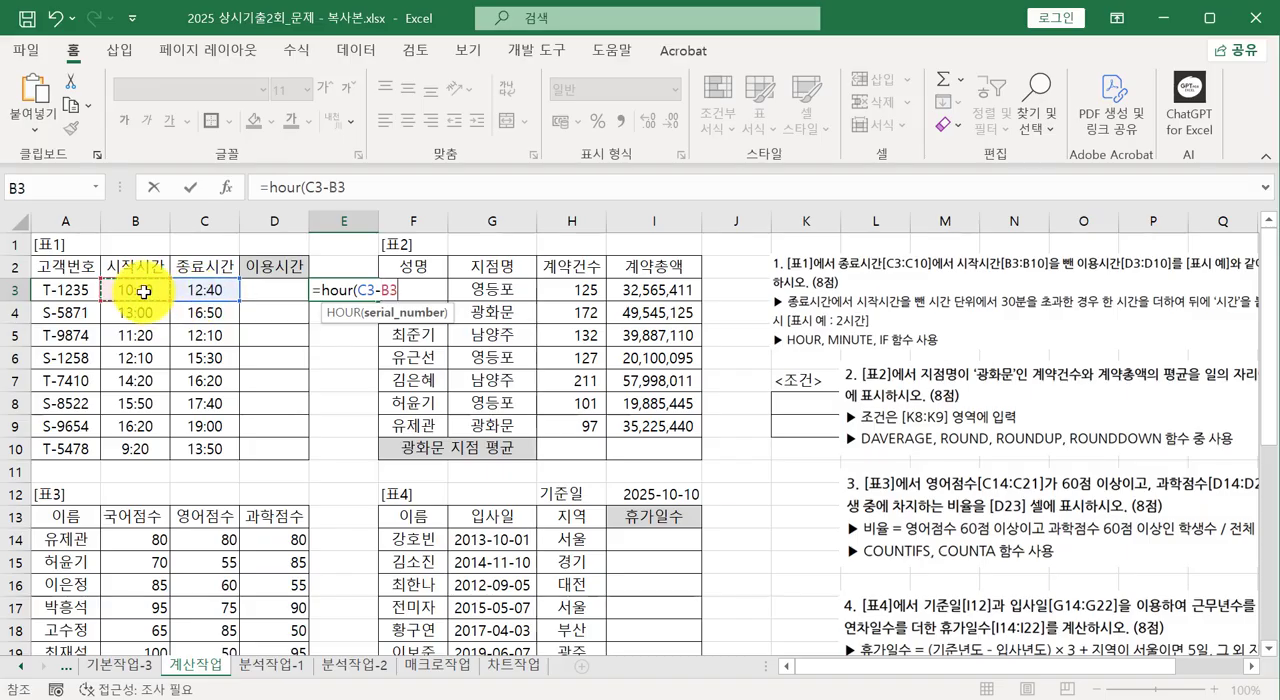
text())
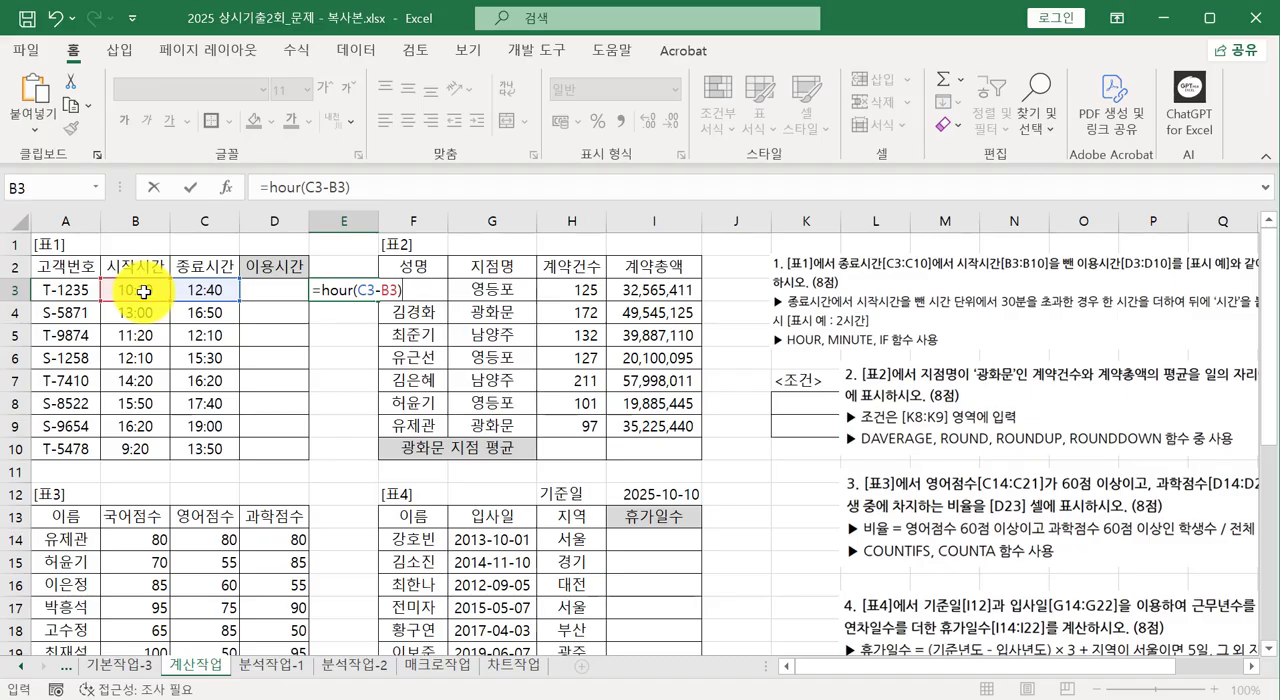
key(Return)
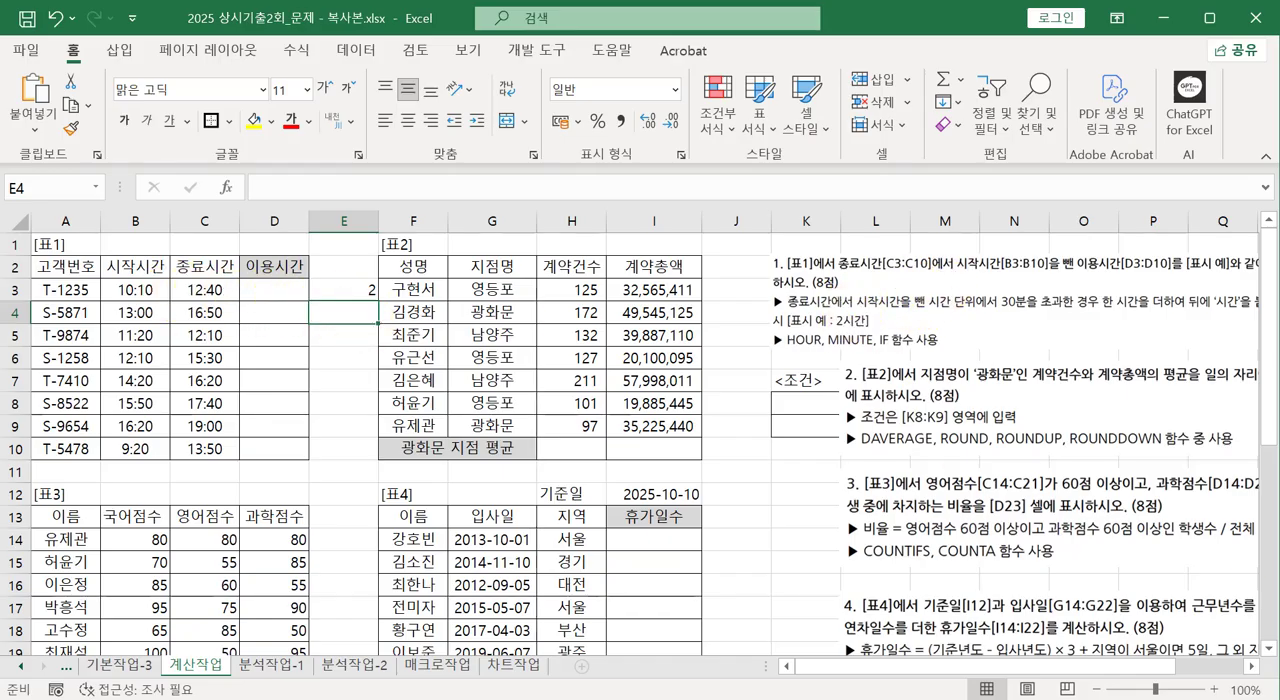
Enter the formula =MINUTE(C3-B3) in cell E4 to get the minutes between start and end time.
text(=)
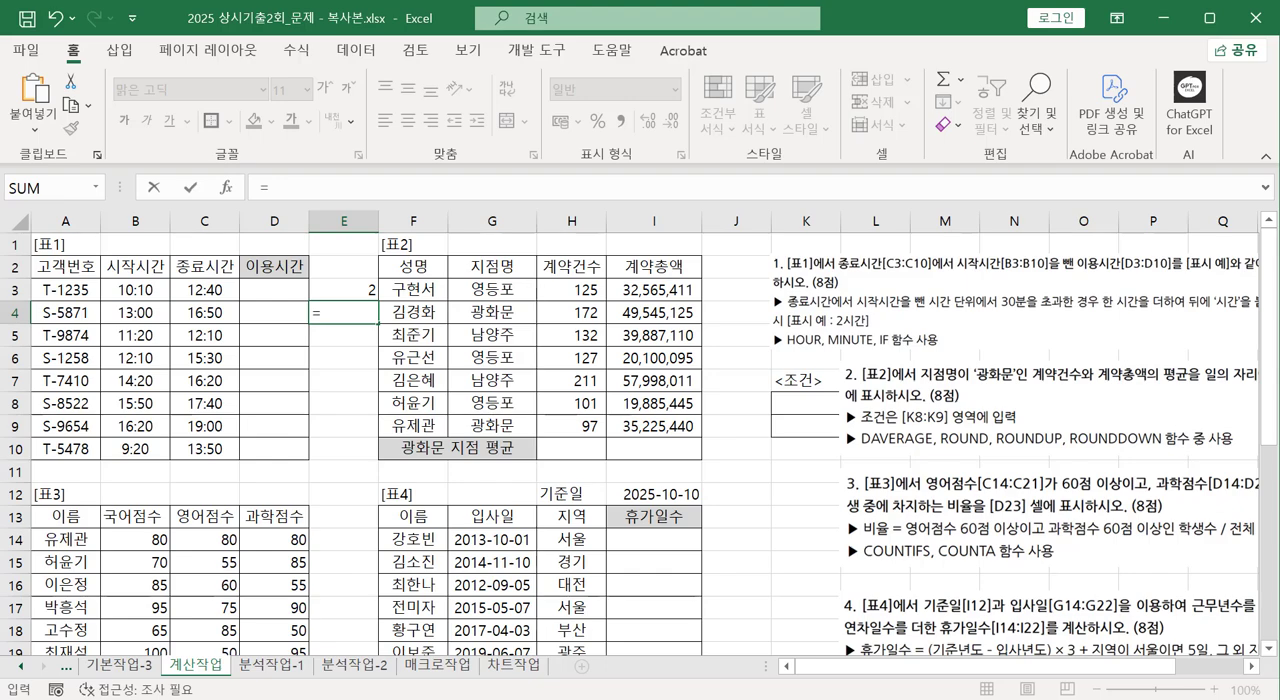
text(minue)
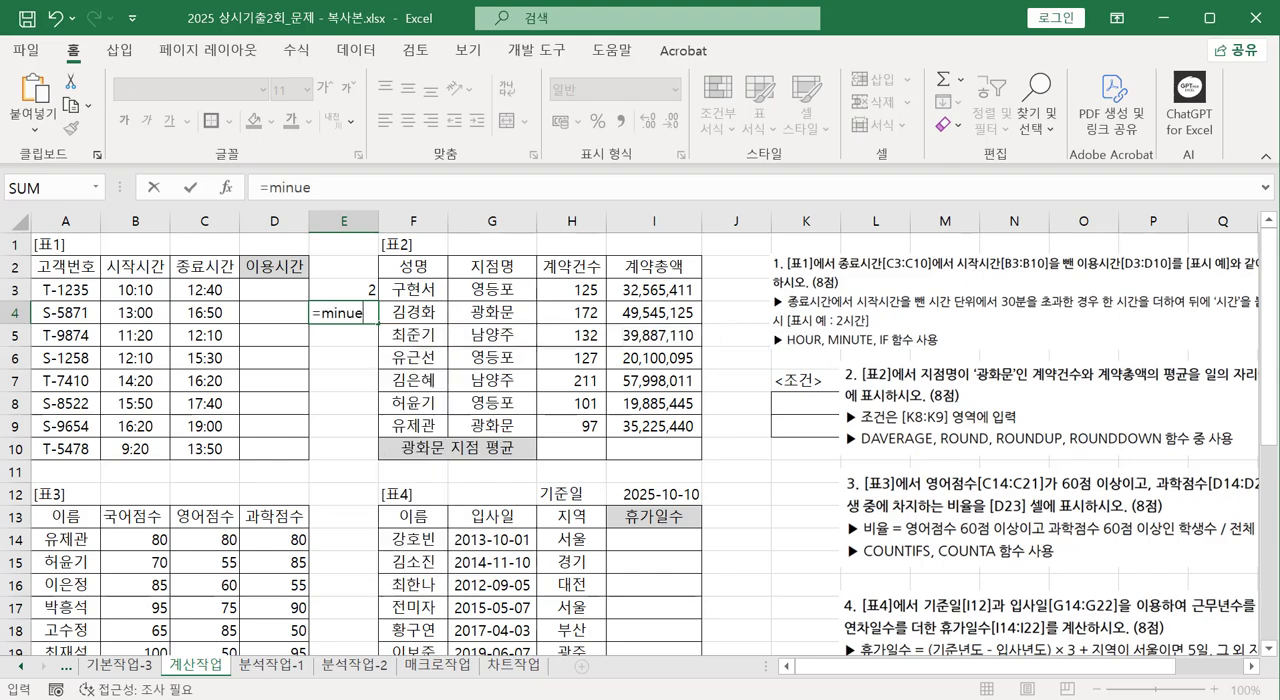
key(BackSpace)
text(te)
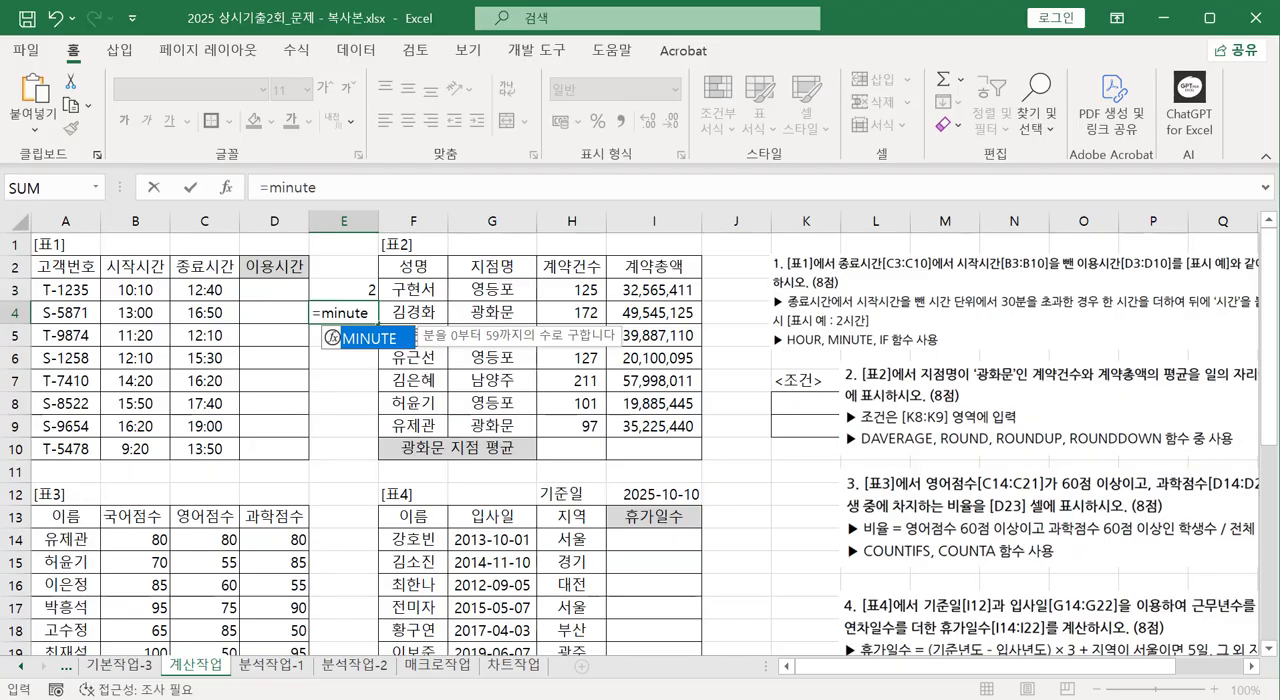
text(()
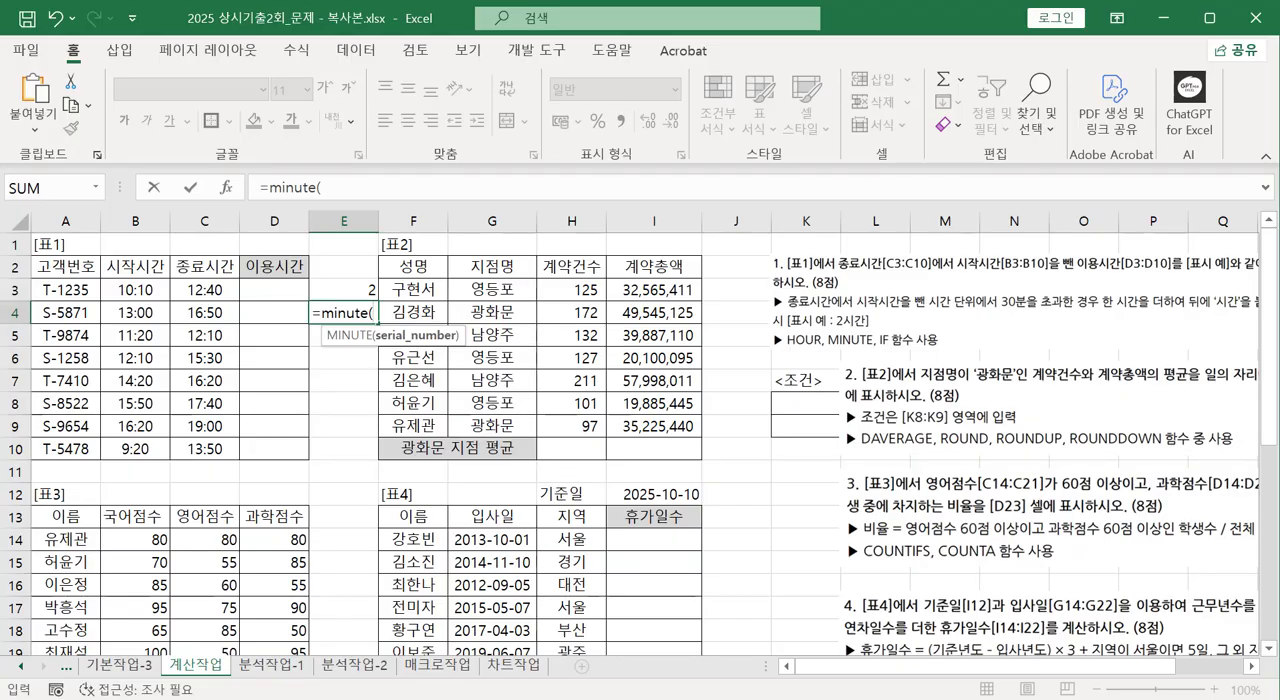
click(208, 291)
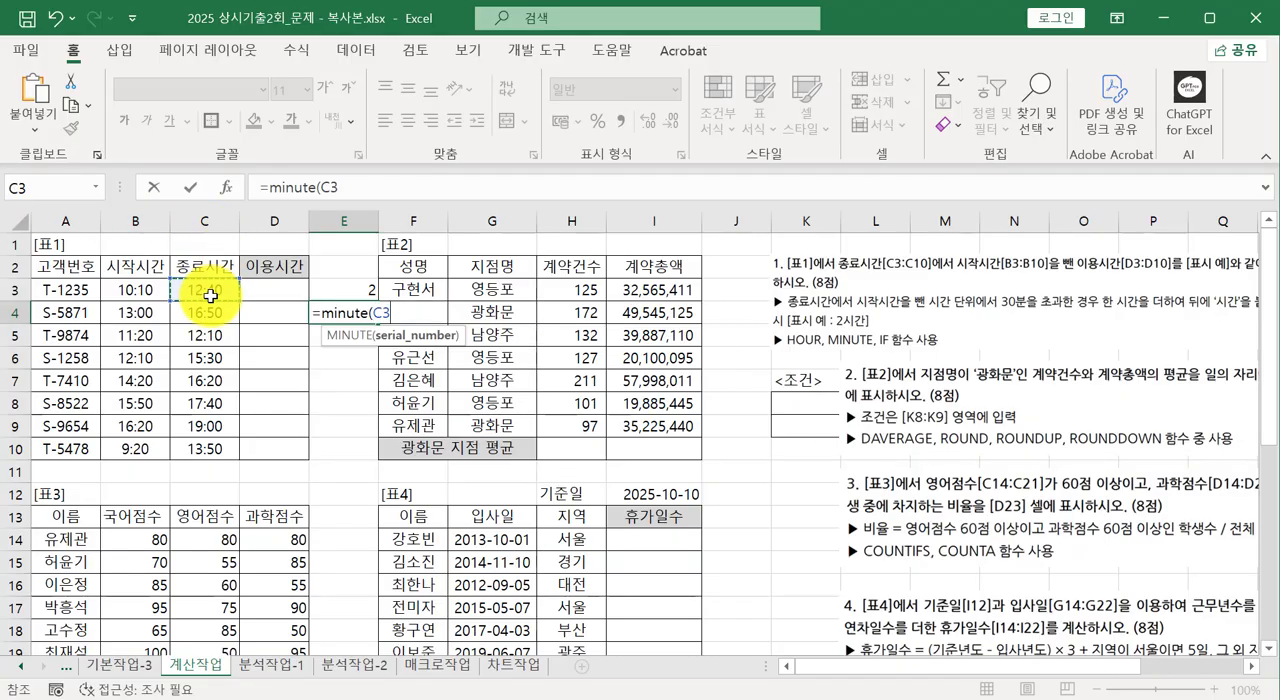
text(-)
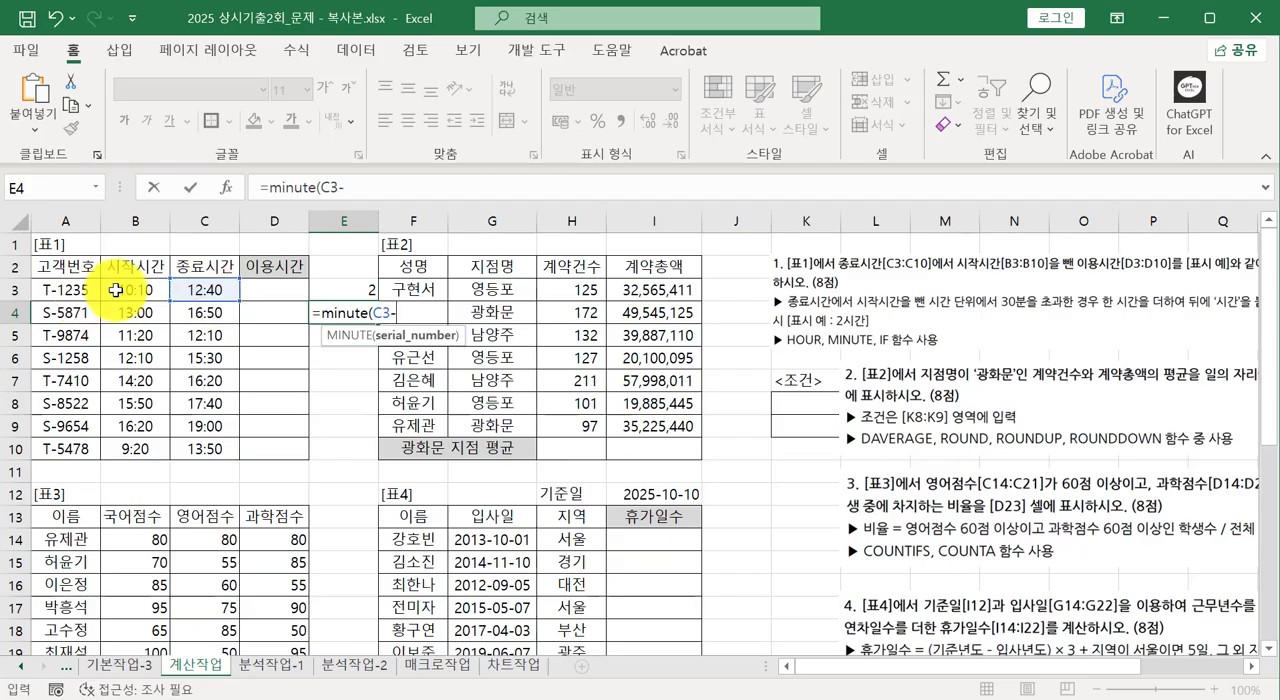
click(119, 290)
text())
key(Return)
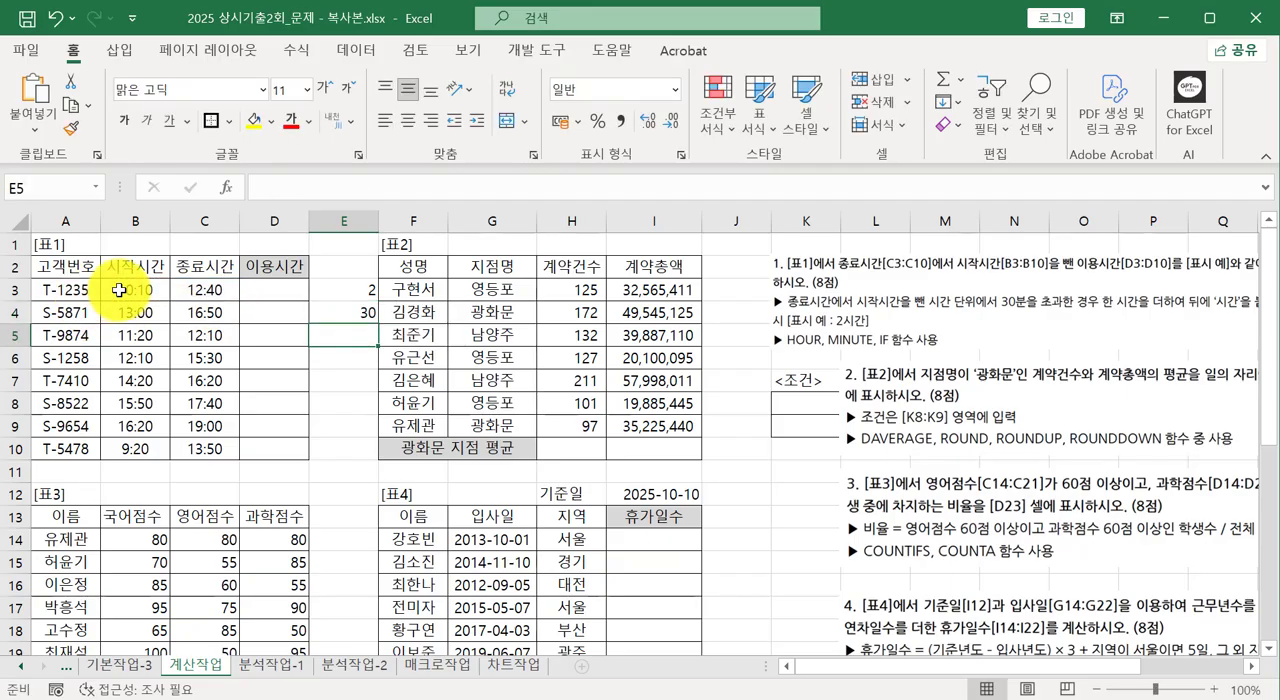
click(185, 290)
click(140, 290)
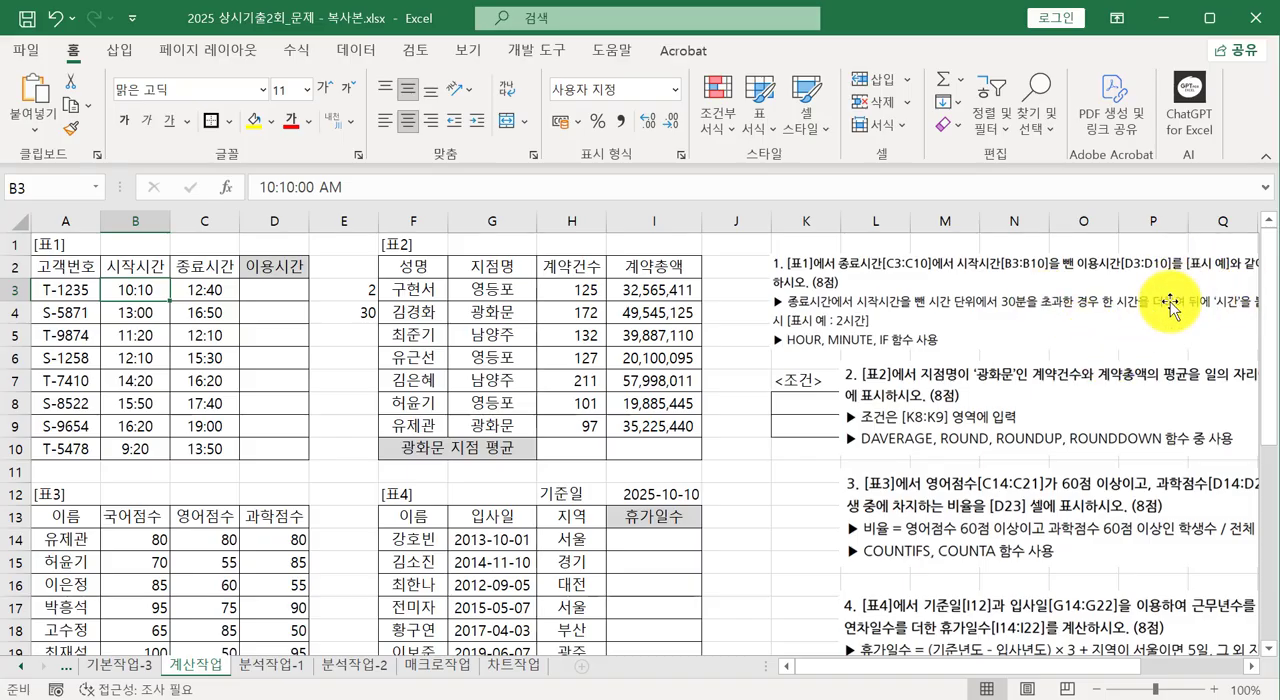
Copy the formula text =HOUR(C3-B3) from cell E3 into cell D3 with its references unchanged.
click(325, 299)
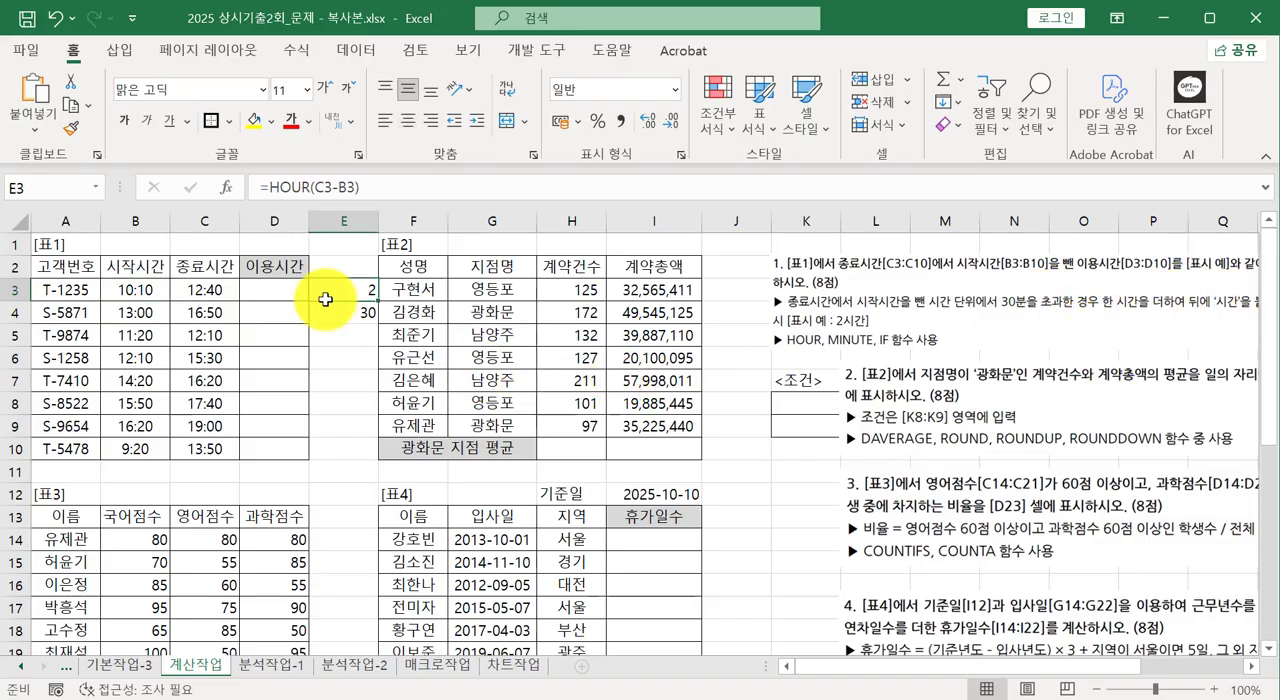
drag(380, 188, 241, 165)
key(ctrl+c)
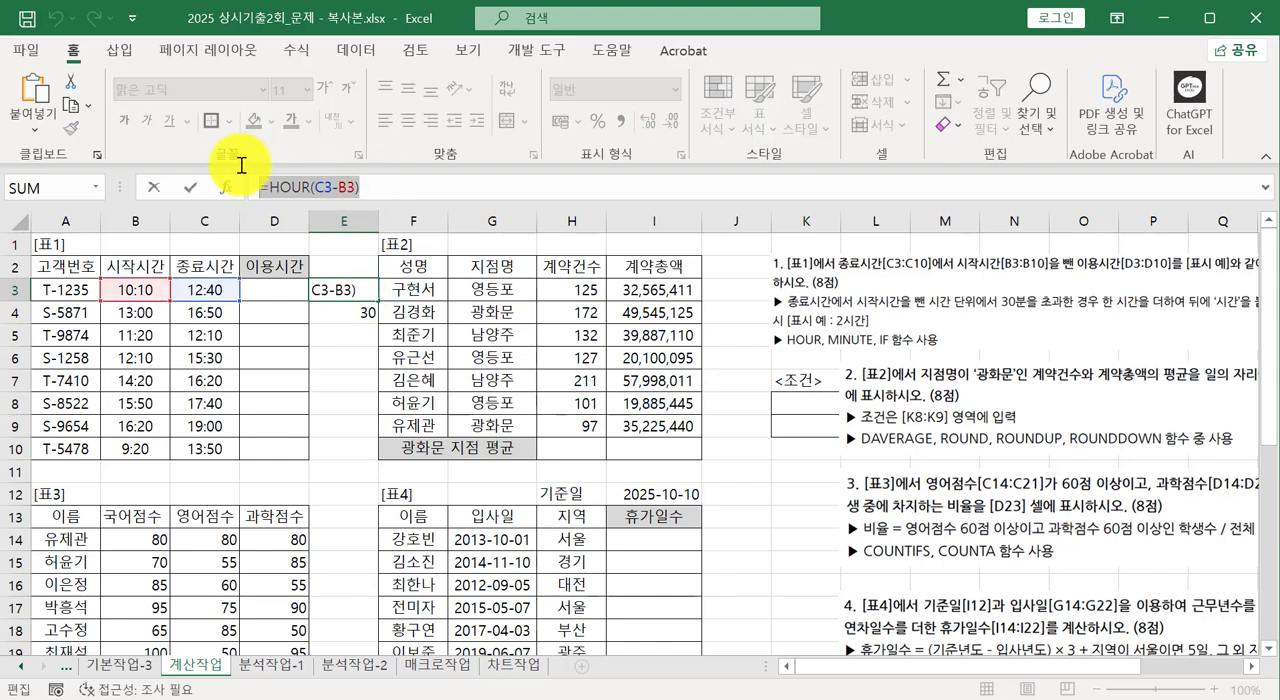
key(Escape)
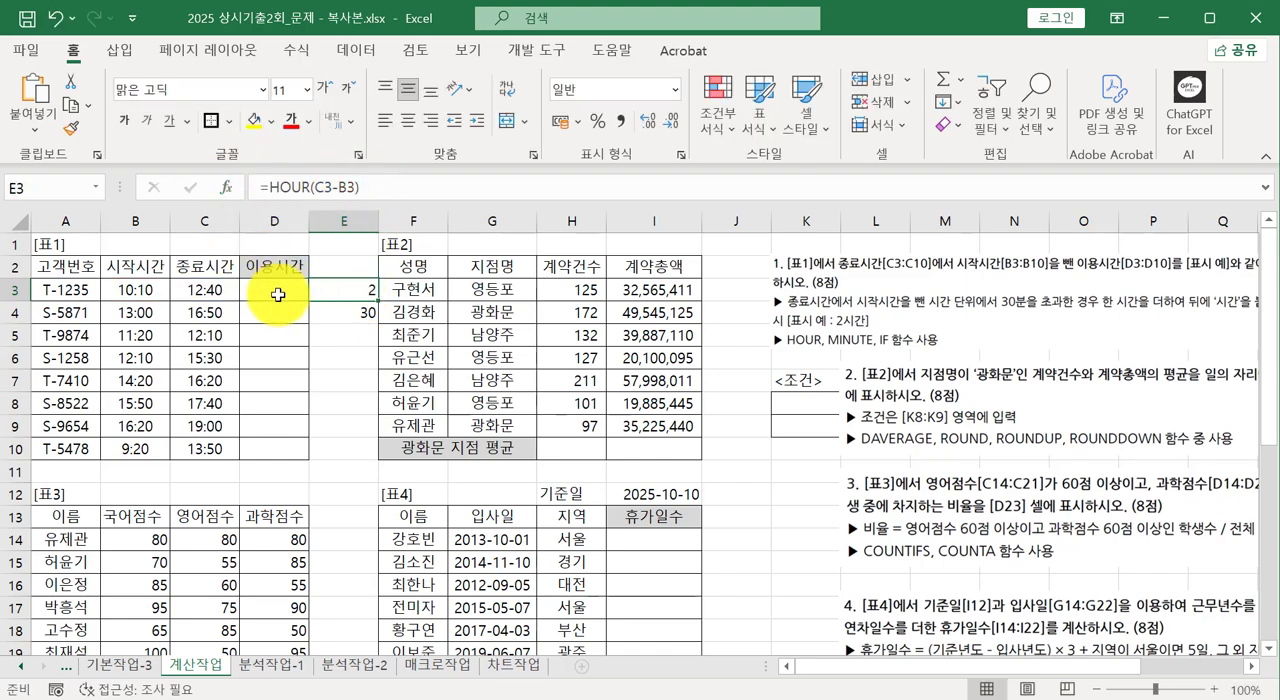
click(278, 293)
key(ctrl+v)
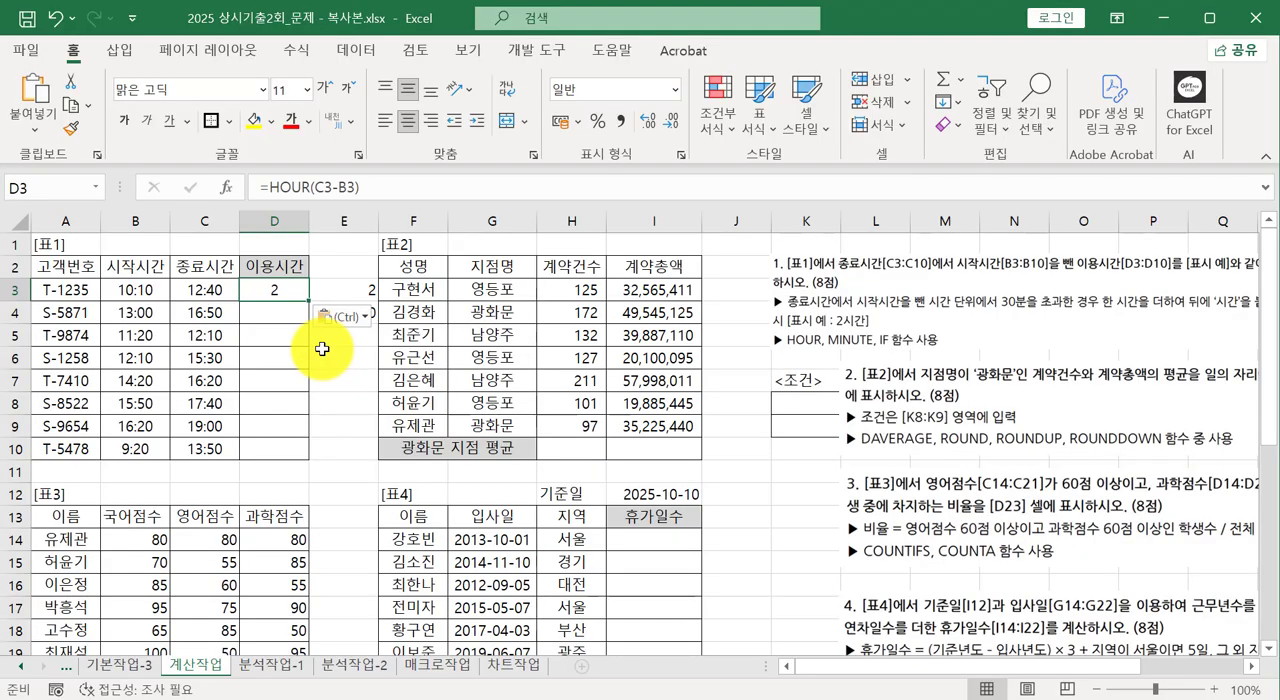
Extend the formula in D3 to =IF(HOUR(C3-B3)>30, making the existing expression the logical test of an IF function.
click(418, 188)
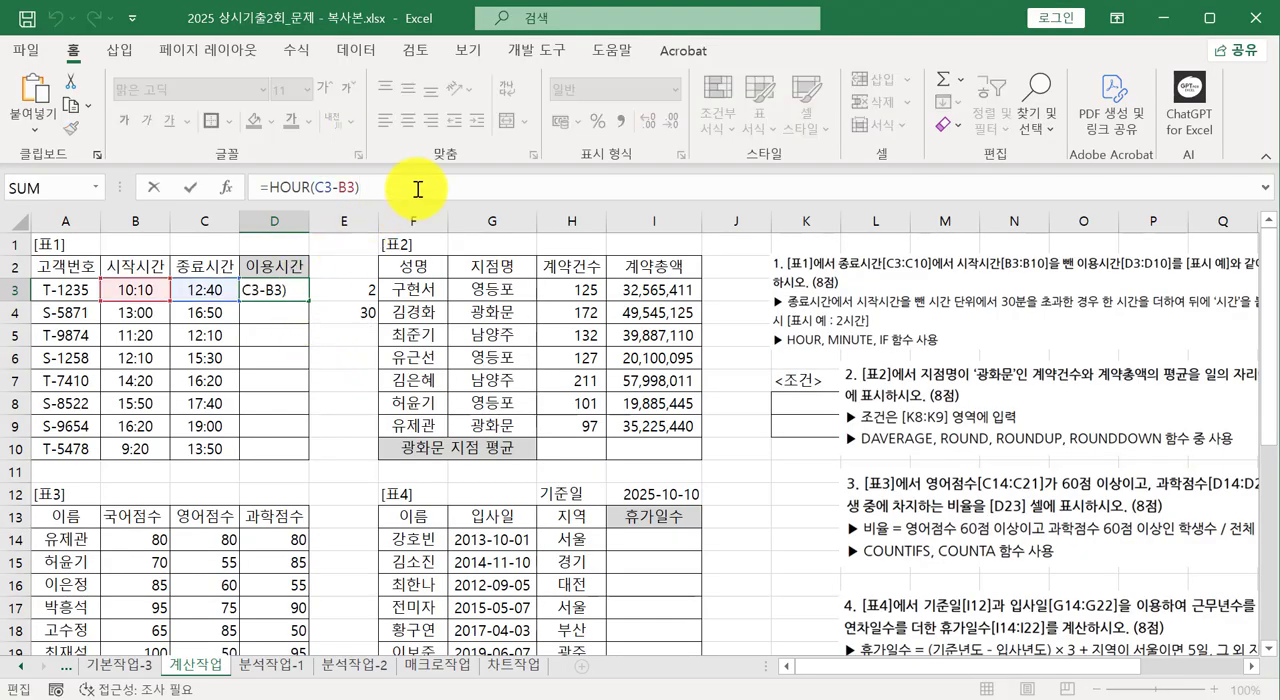
text(>30)
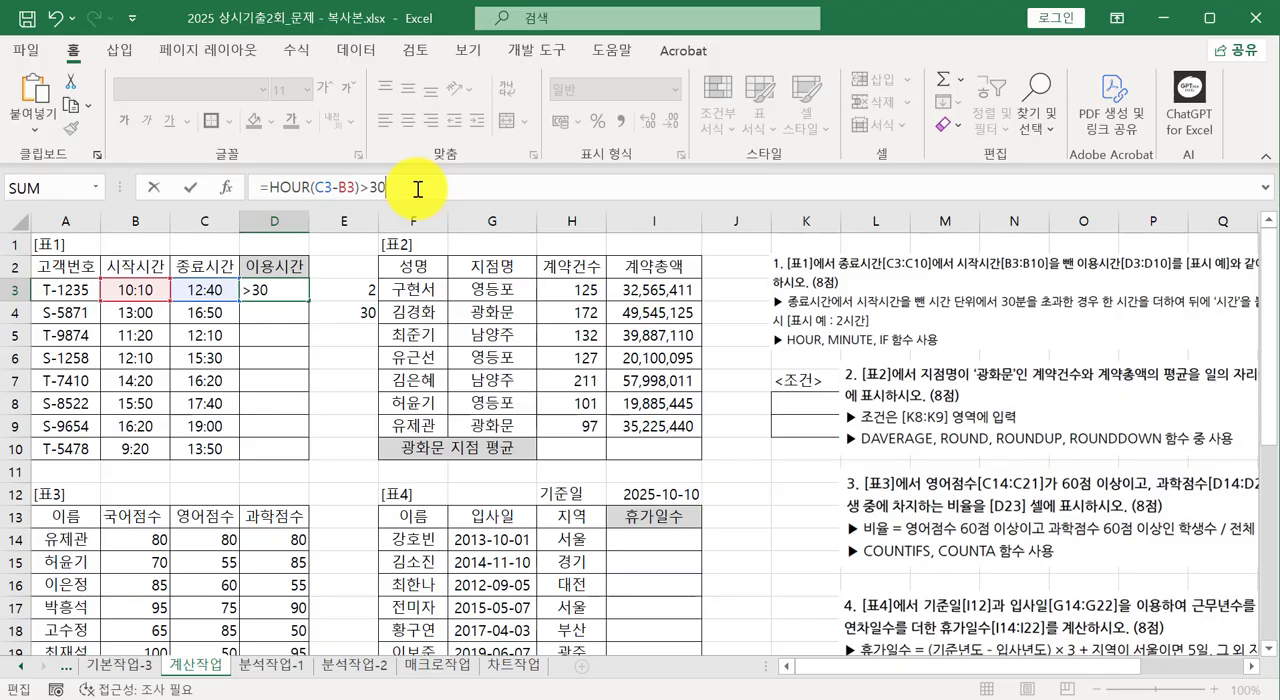
click(270, 187)
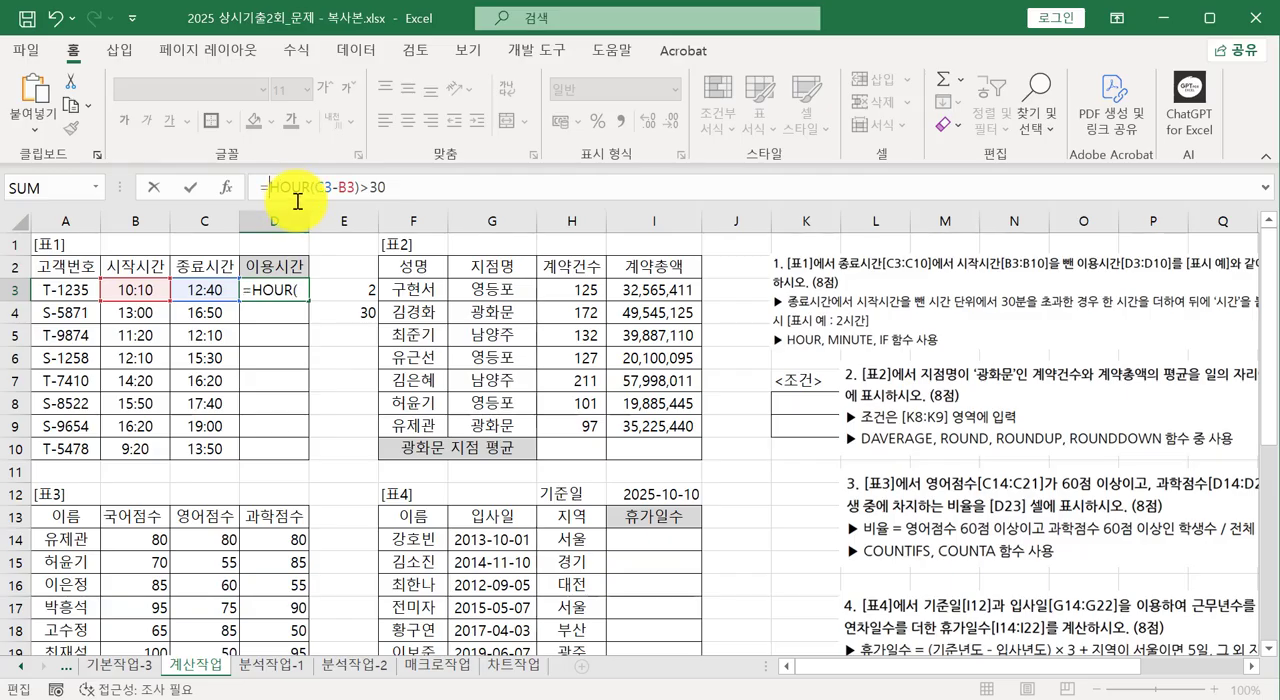
text(if)
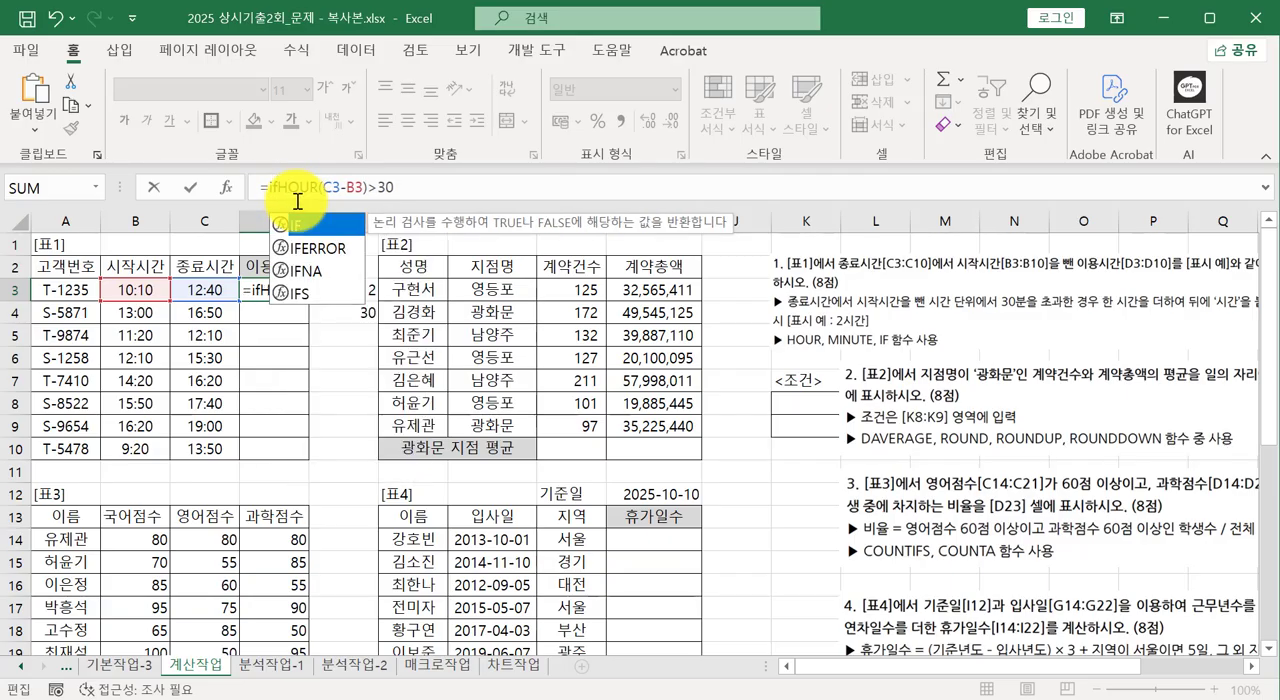
text(()
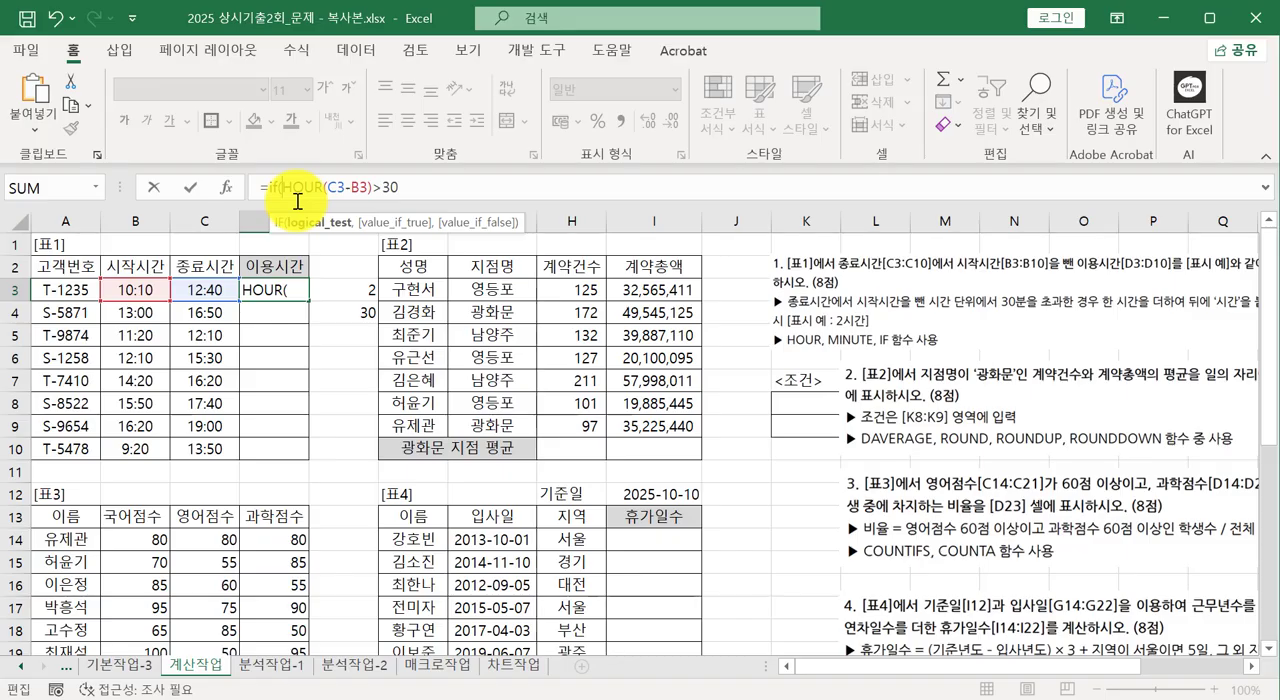
click(386, 188)
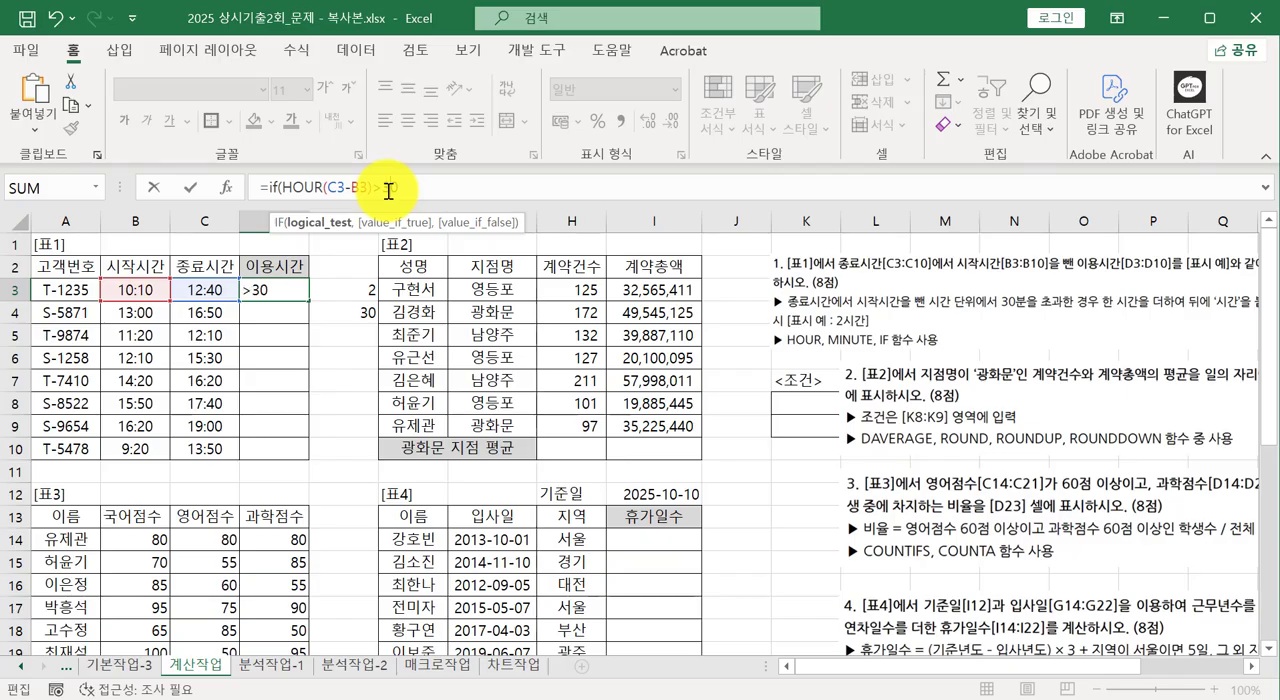
Replace HOUR with MINUTE in the IF test in D3 so it reads MINUTE(C3-B3)>30.
double_click(291, 187)
text(min)
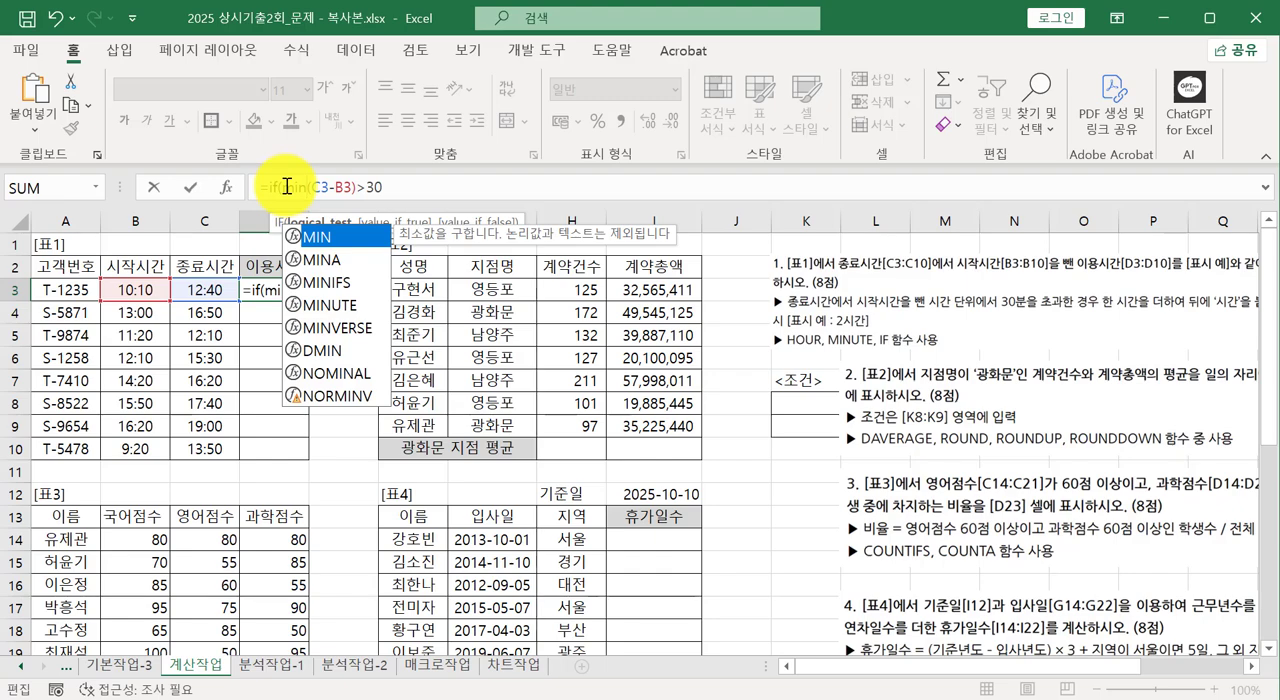
key(Down)
key(Down)
key(Down)
key(Tab)
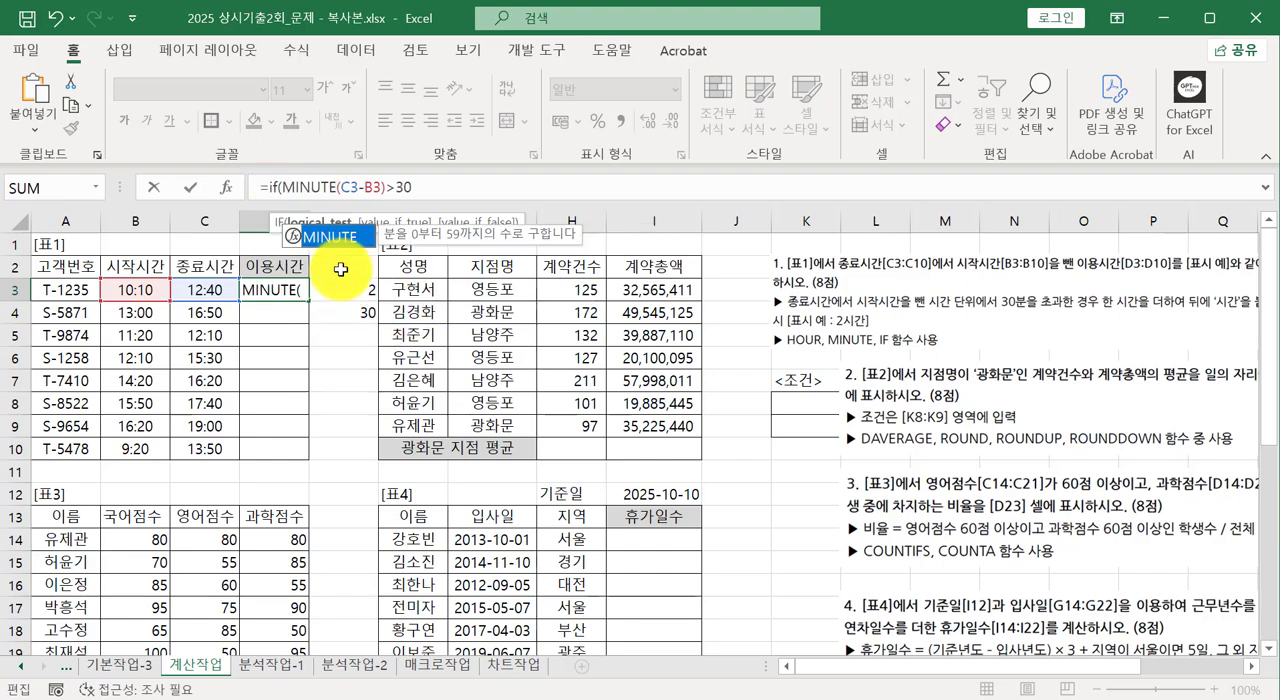
Add HOUR(C3-B3)+1 as the value-if-true argument of the IF formula in D3.
click(425, 187)
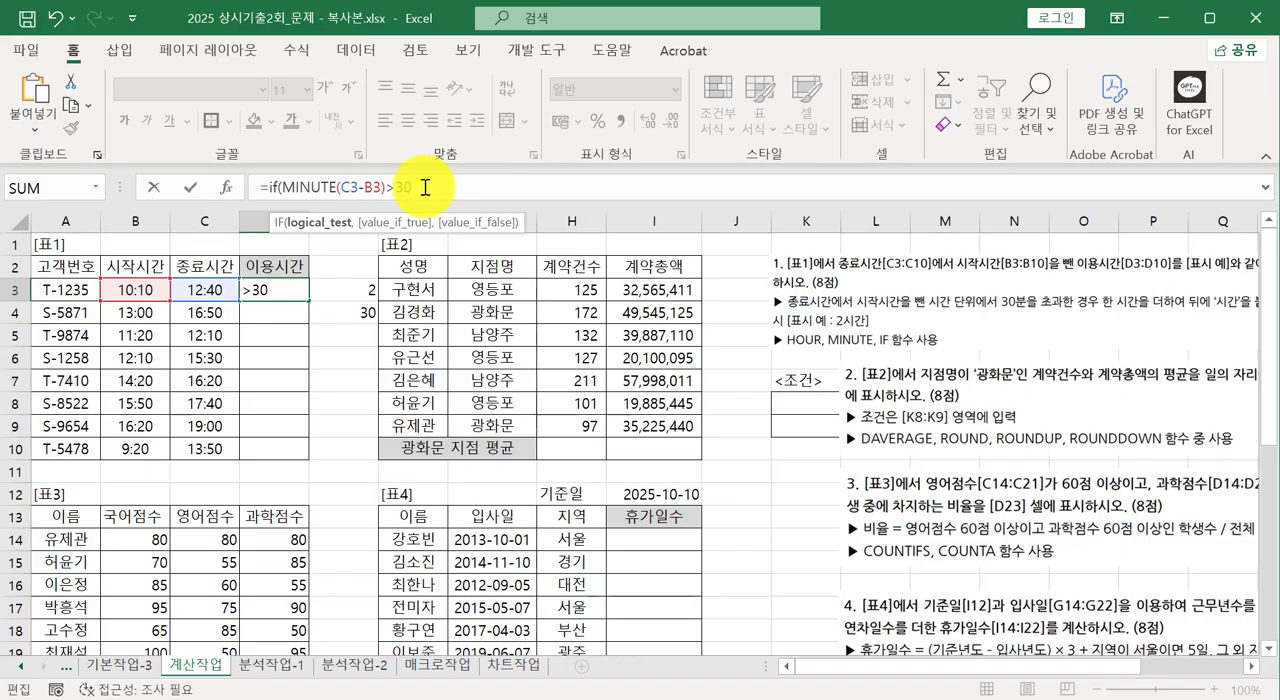
text(,)
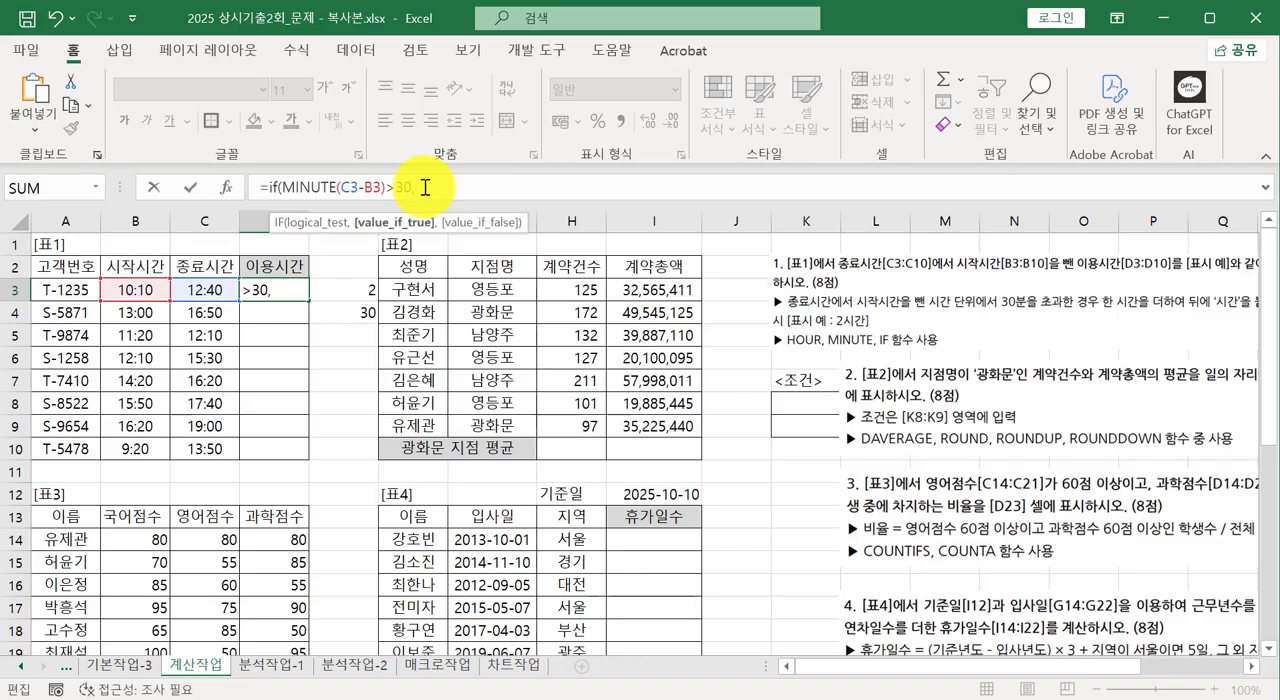
text(HOUR(C3-B3))
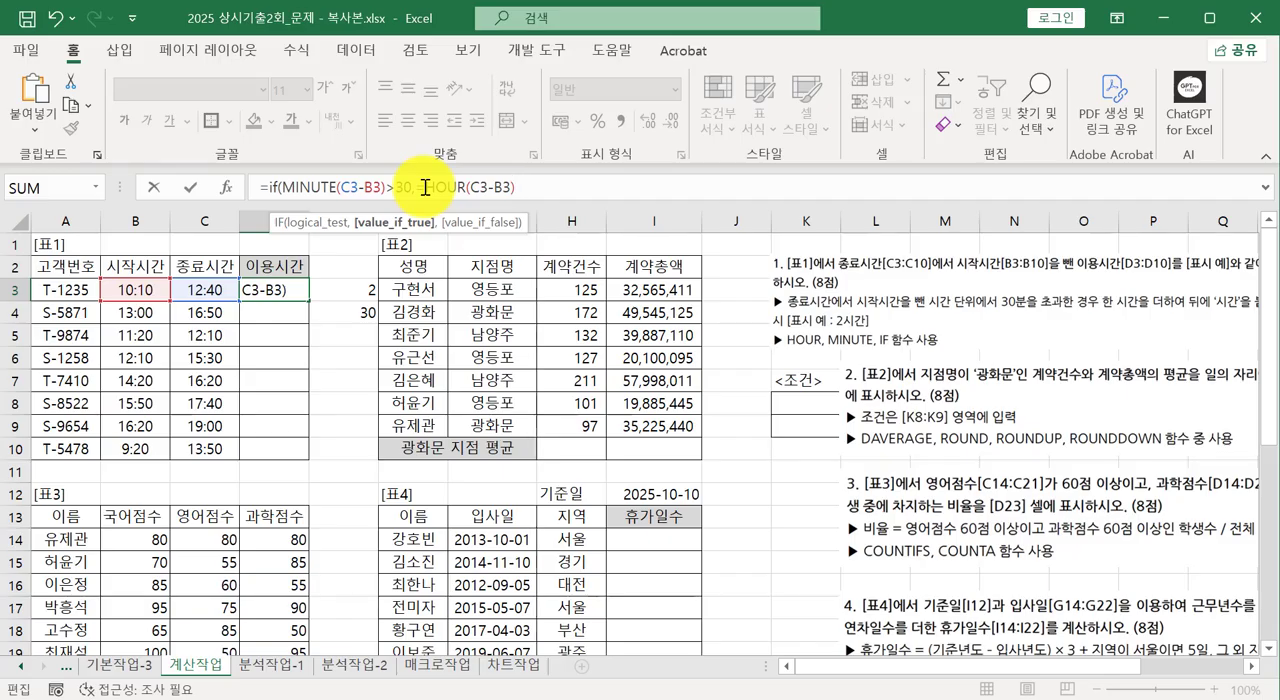
click(425, 187)
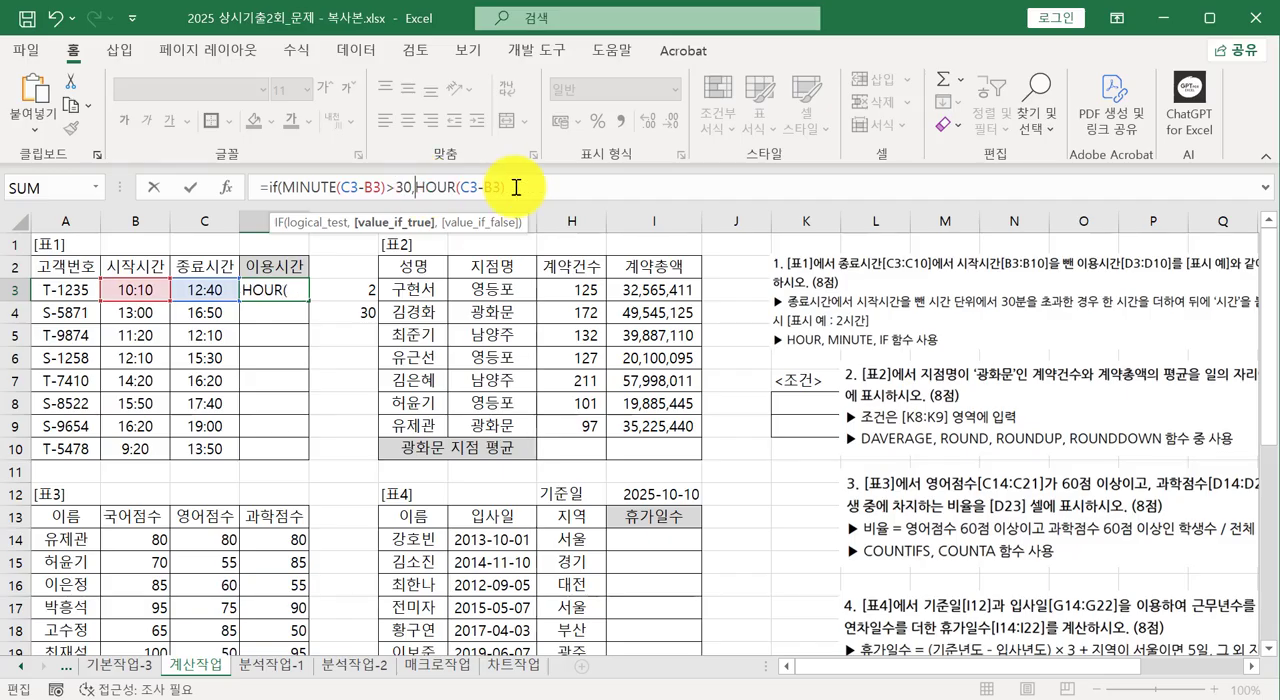
click(547, 187)
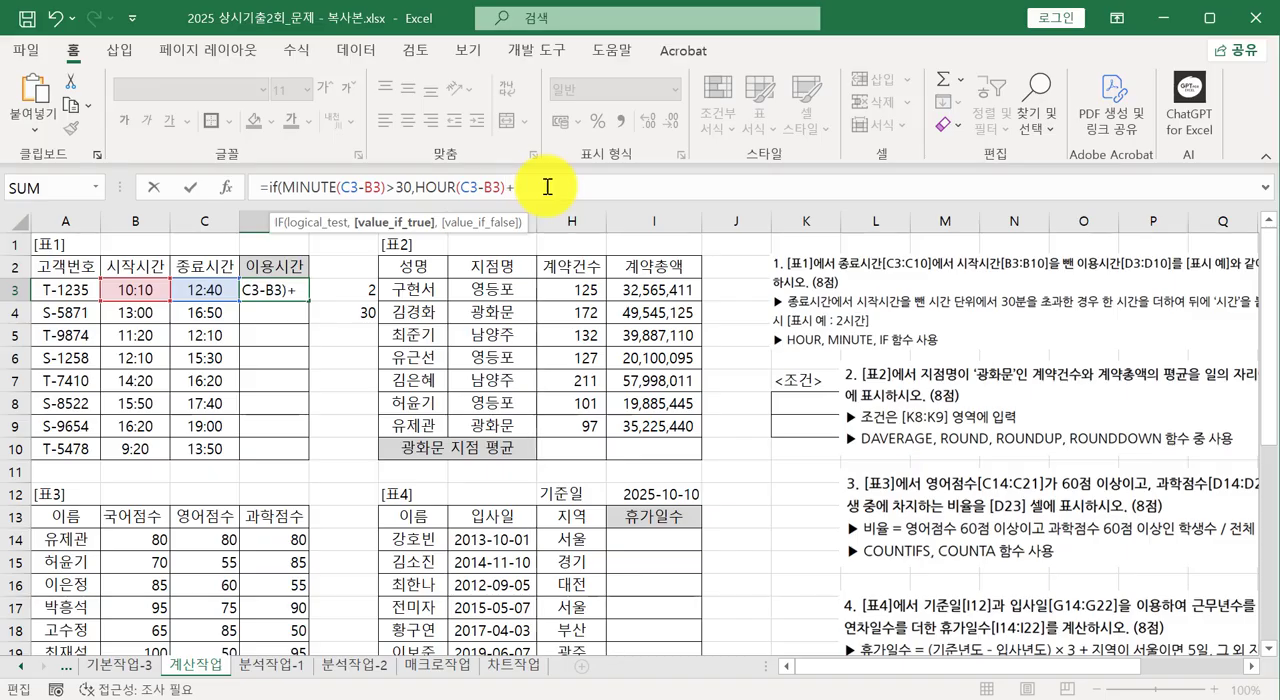
text(,)
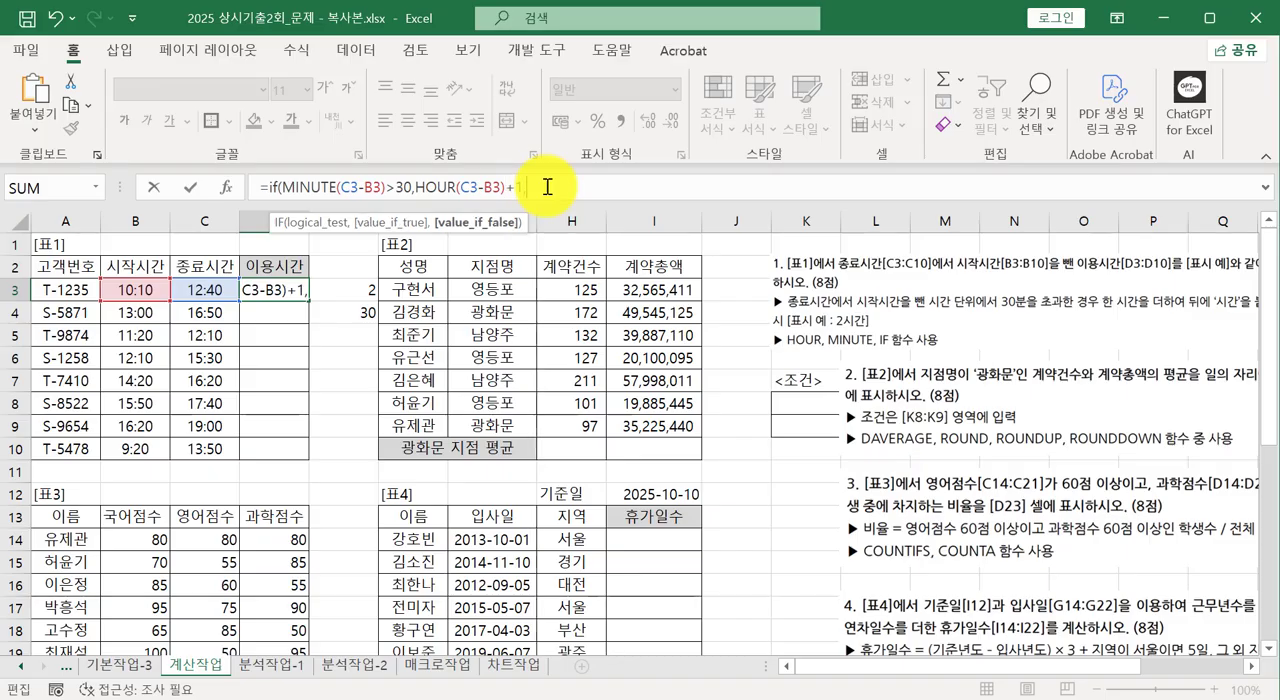
Add HOUR(C3-B3) as the value-if-false argument in D3, close the IF function and enter the formula.
text(HOUR(C3-B3))
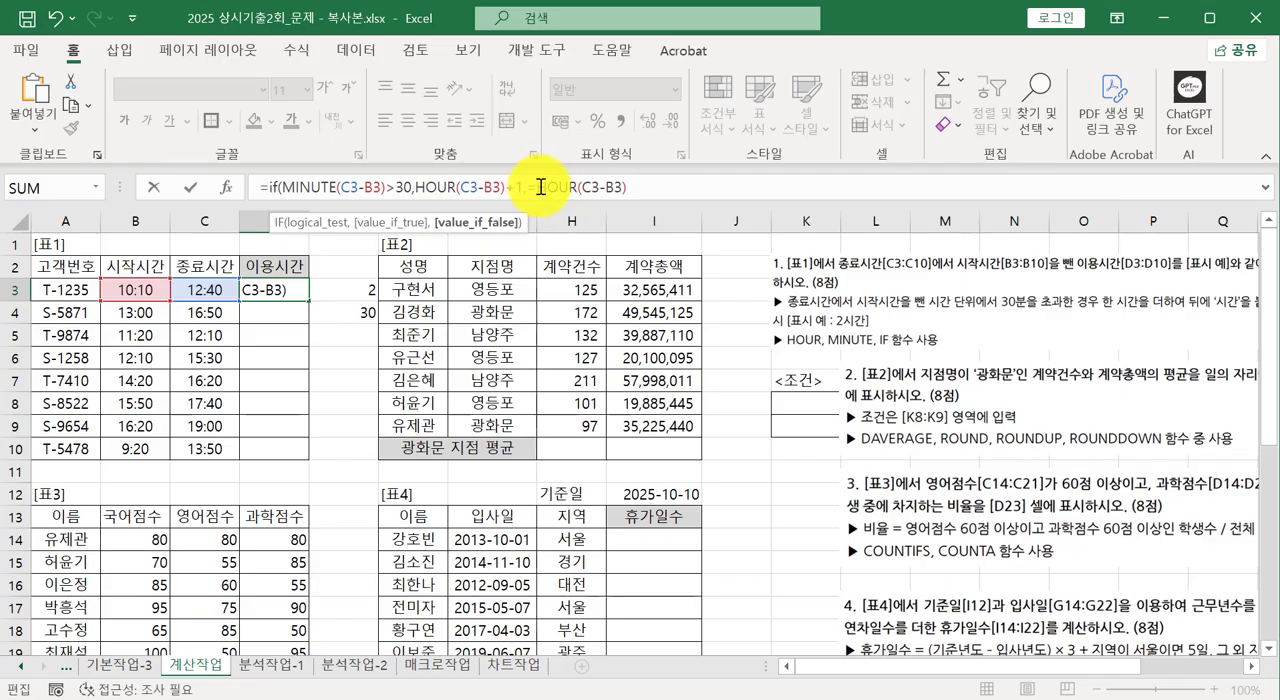
click(535, 187)
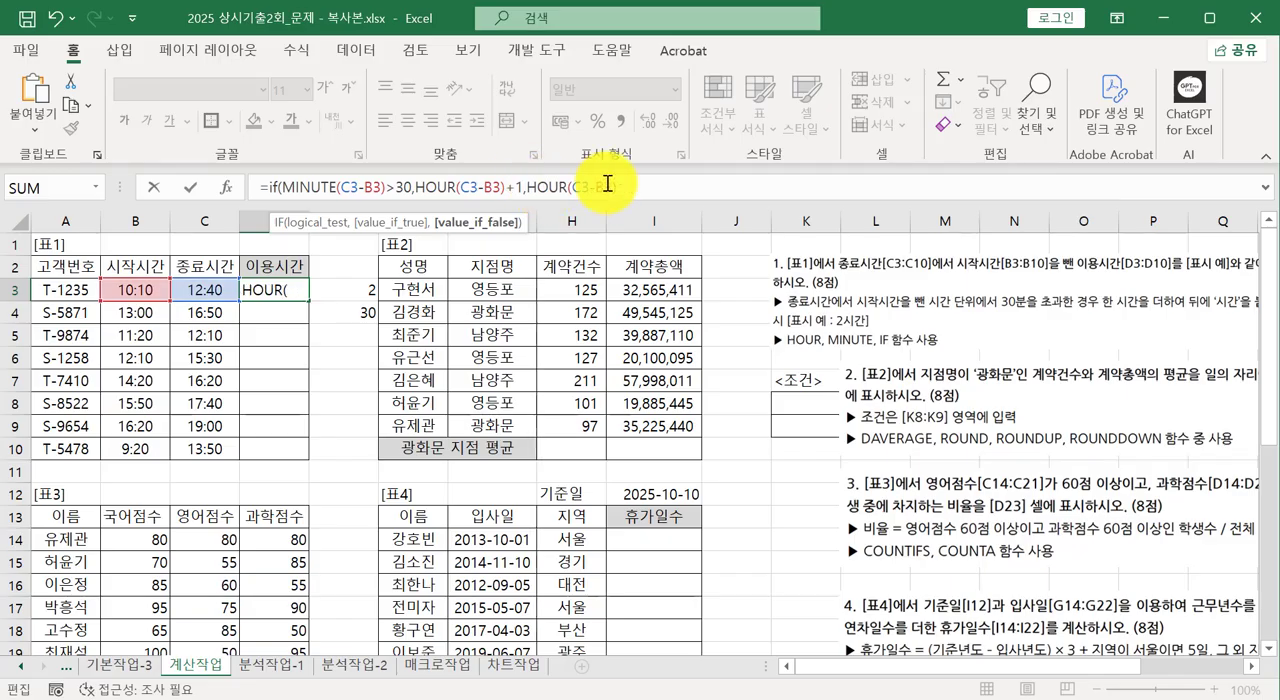
click(678, 183)
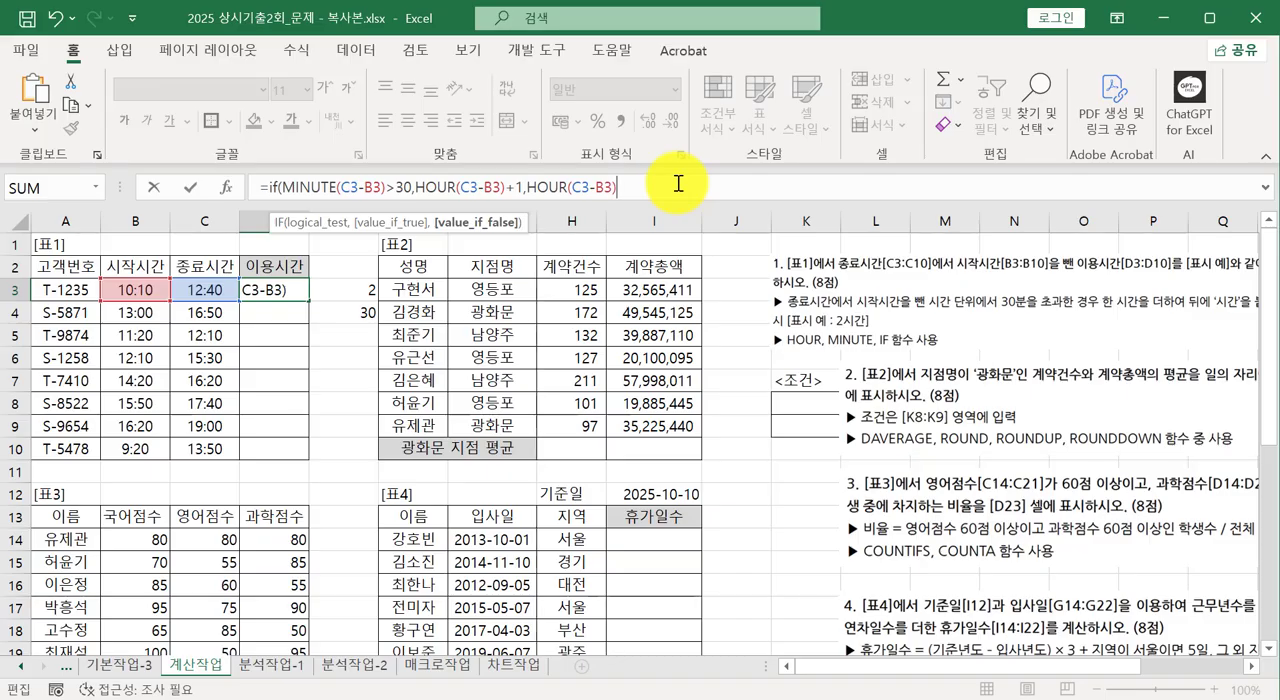
text())
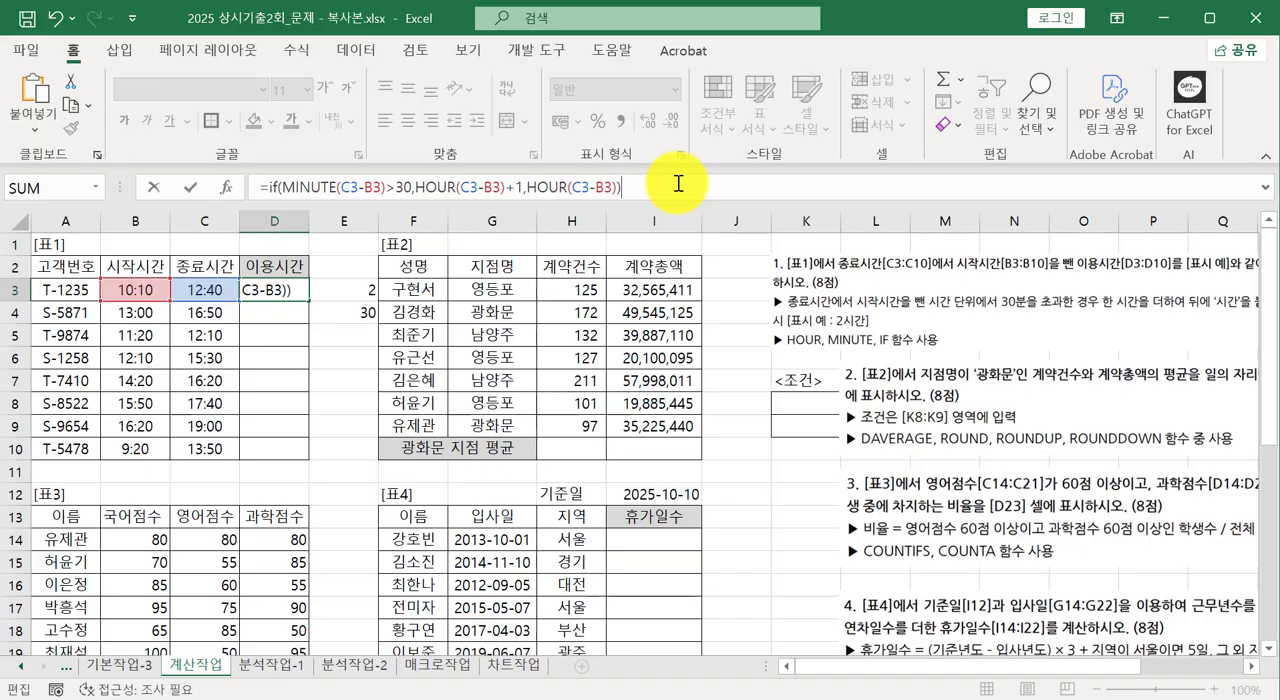
key(Return)
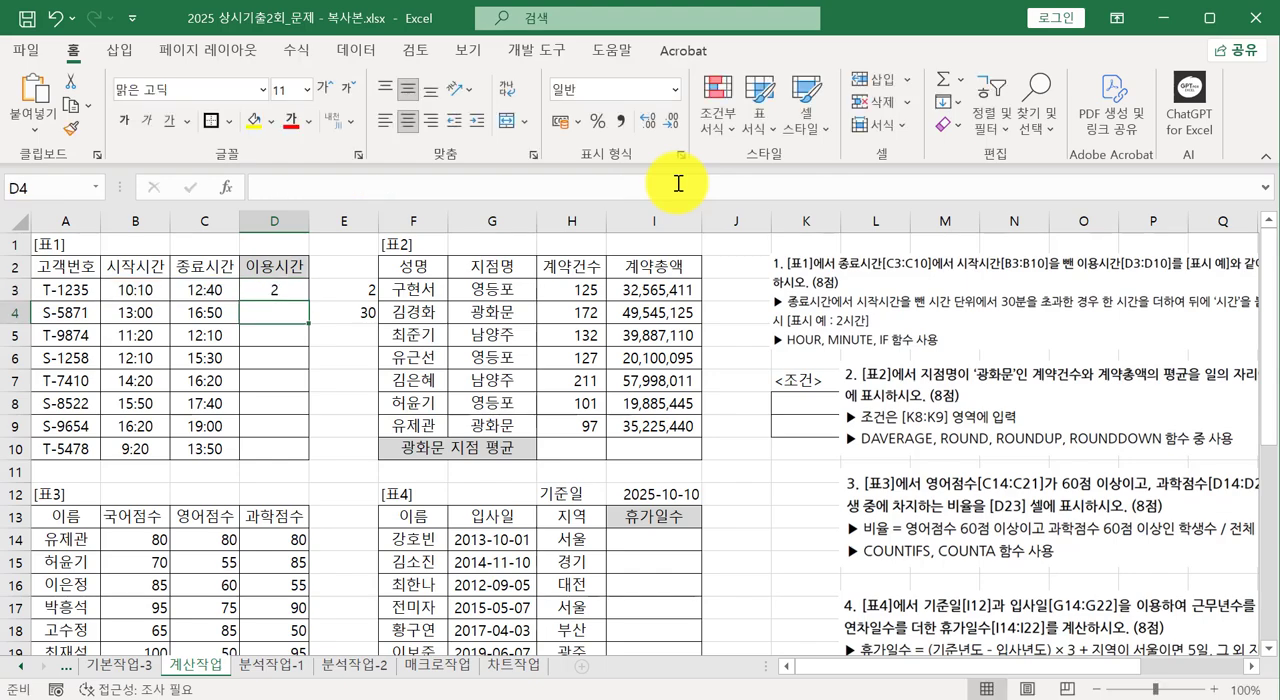
Fill the IF formula from D3 down through D10 and check the copied formula in D4.
click(286, 292)
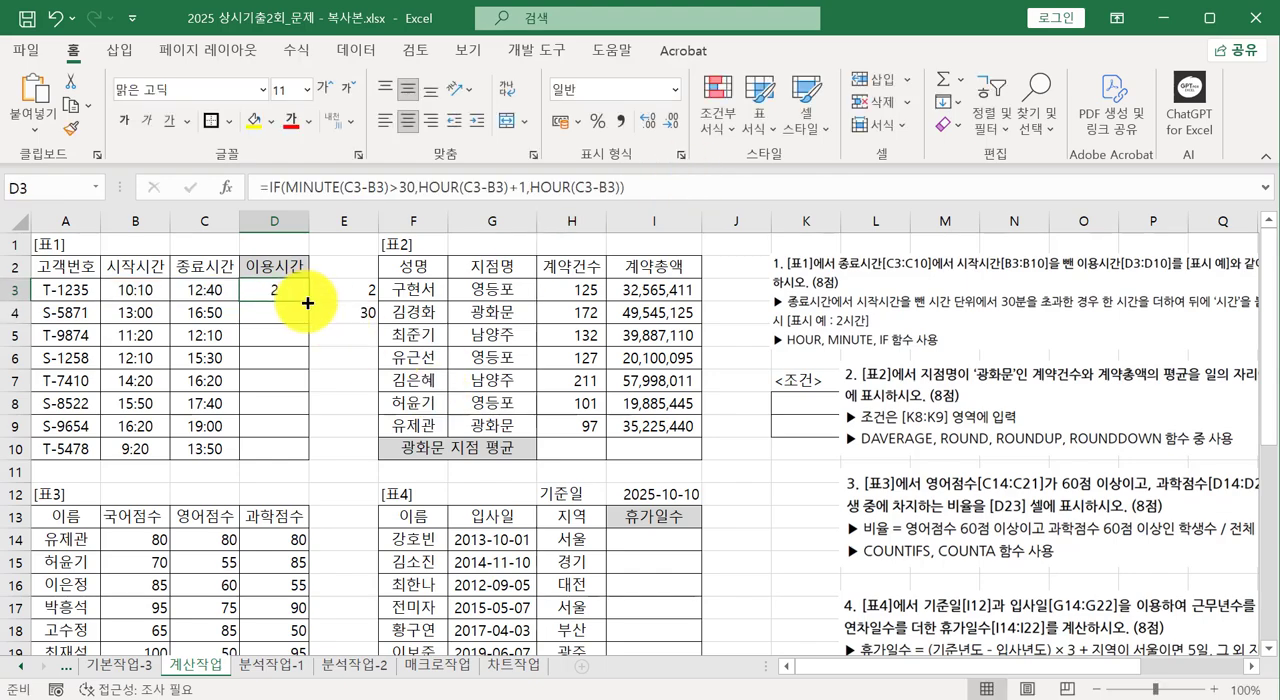
drag(299, 334, 303, 456)
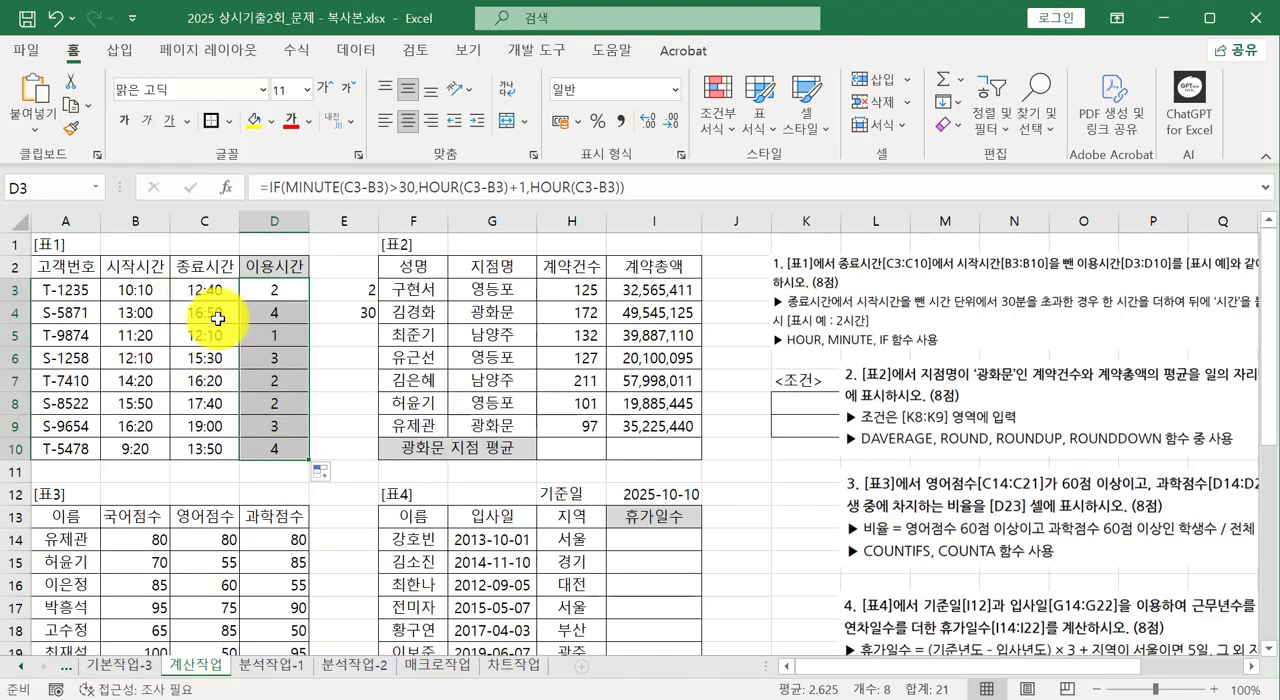
click(292, 314)
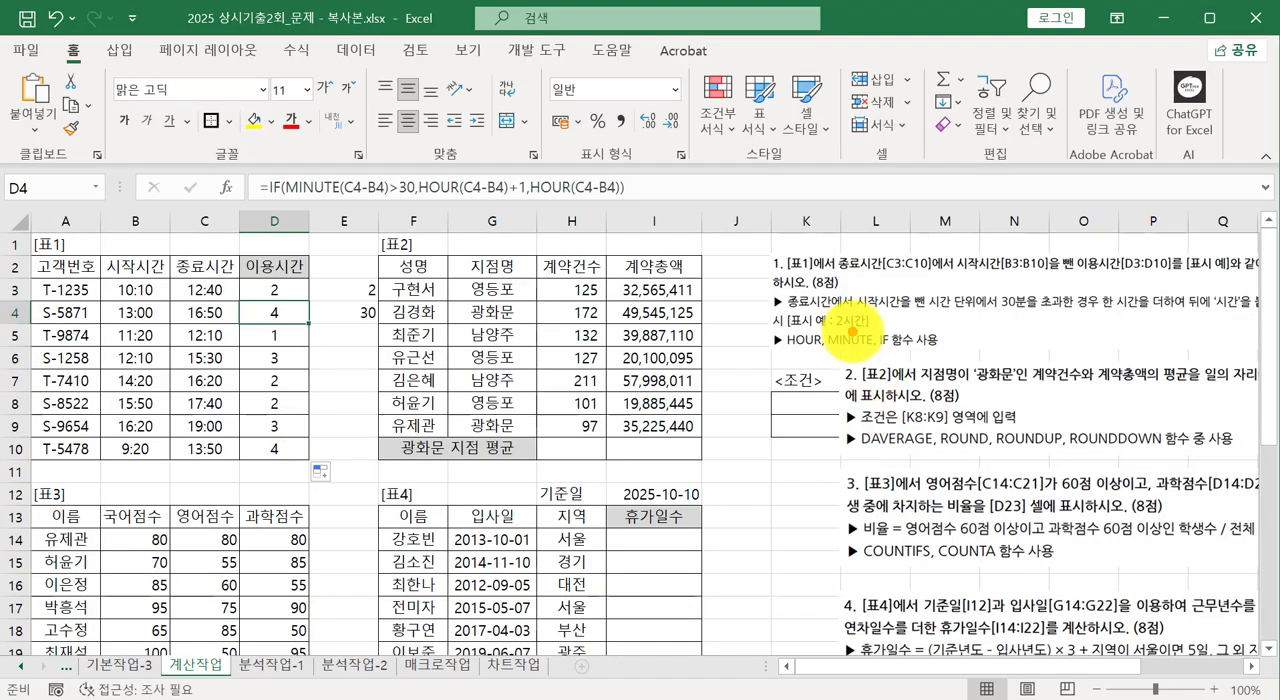
mouse_move(828, 335)
mouse_down()
mouse_move(830, 309)
mouse_move(886, 328)
mouse_move(847, 341)
mouse_up()
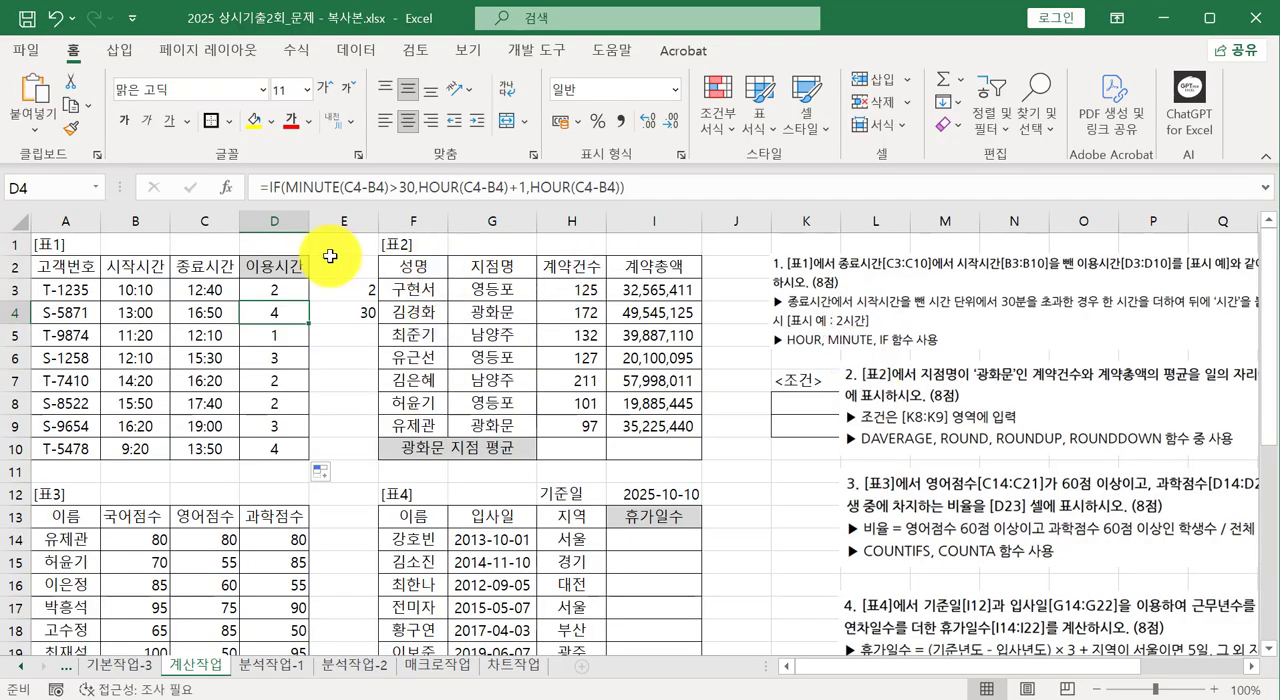
Append &"시간" to the end of the IF formula in cell D3.
click(271, 287)
click(660, 186)
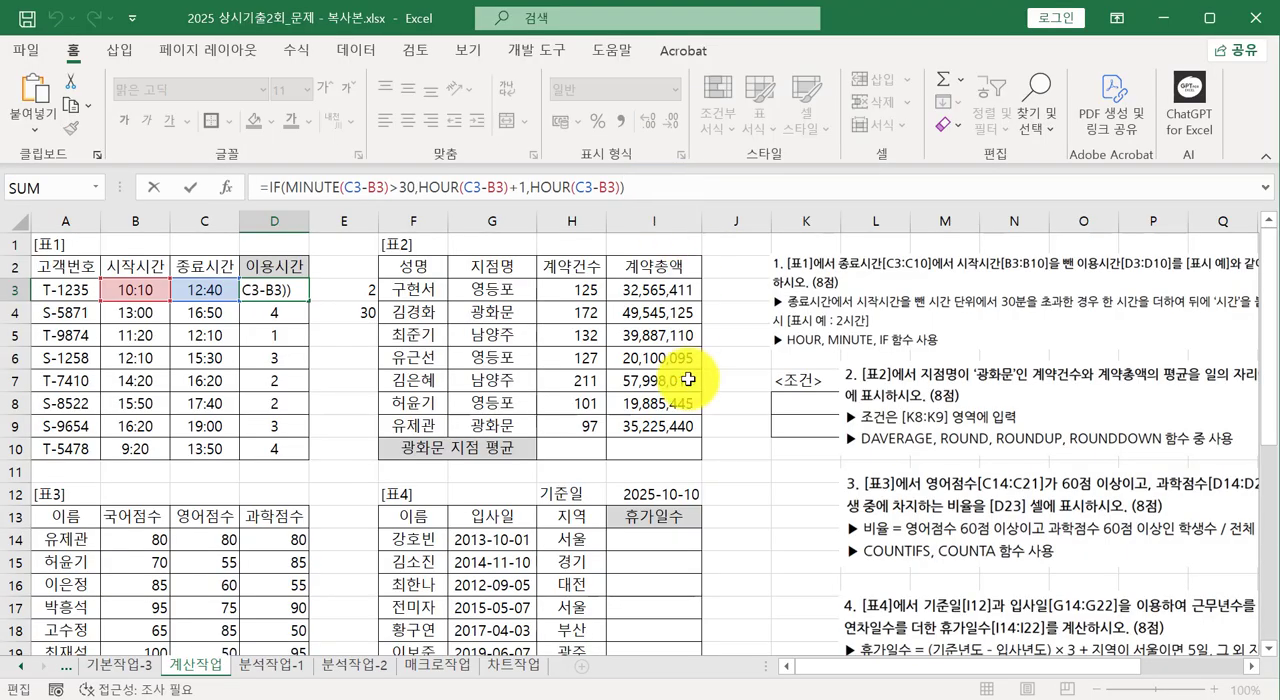
text(&")
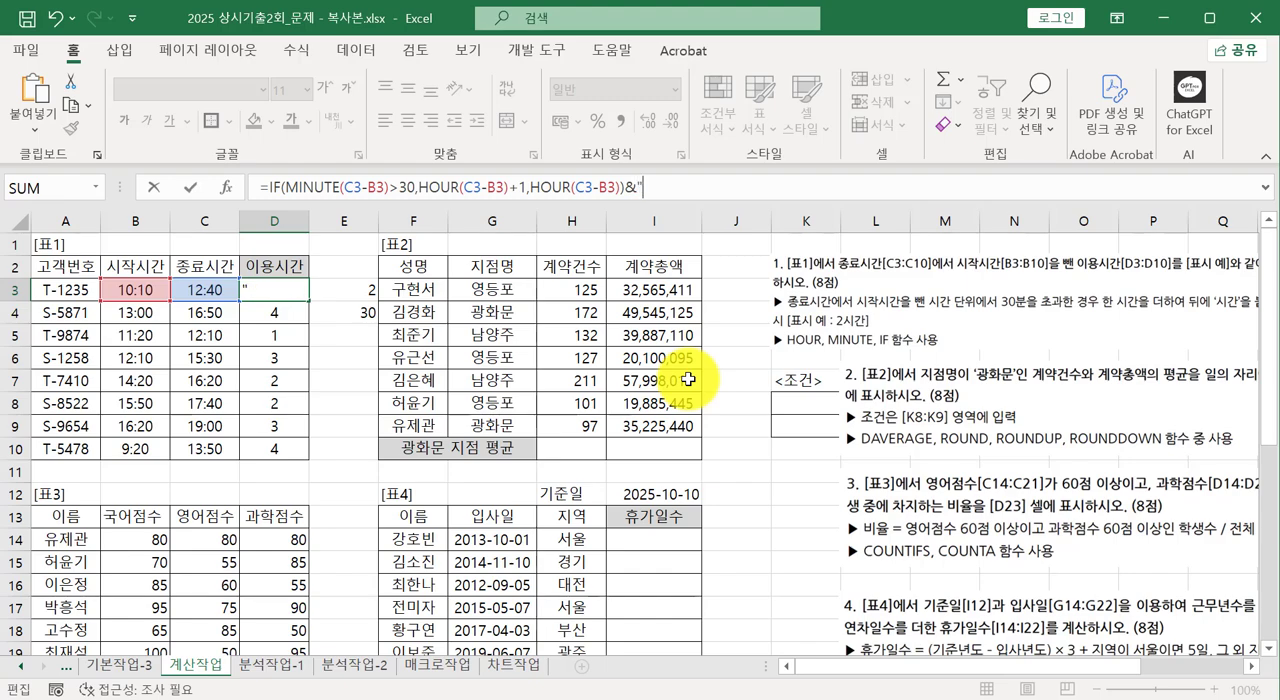
text(시간)
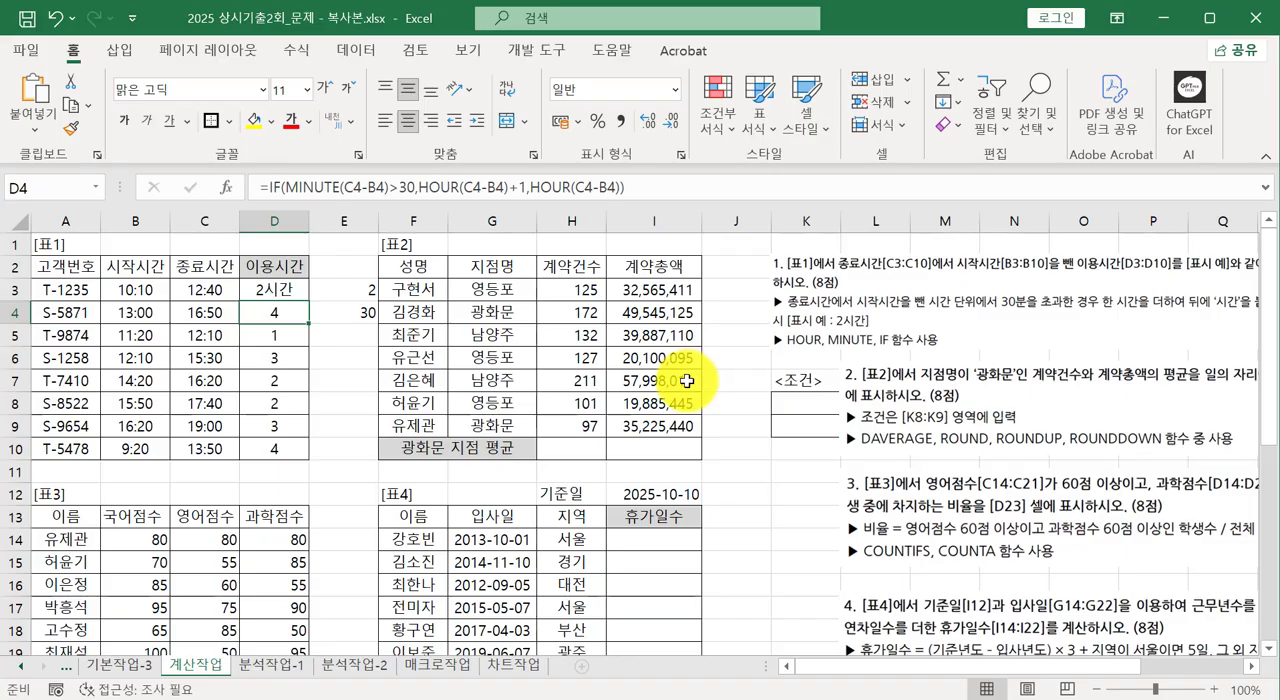
Fill the D3 formula with the 시간 suffix down through D10 and clear the helper cells E3:E4.
click(272, 289)
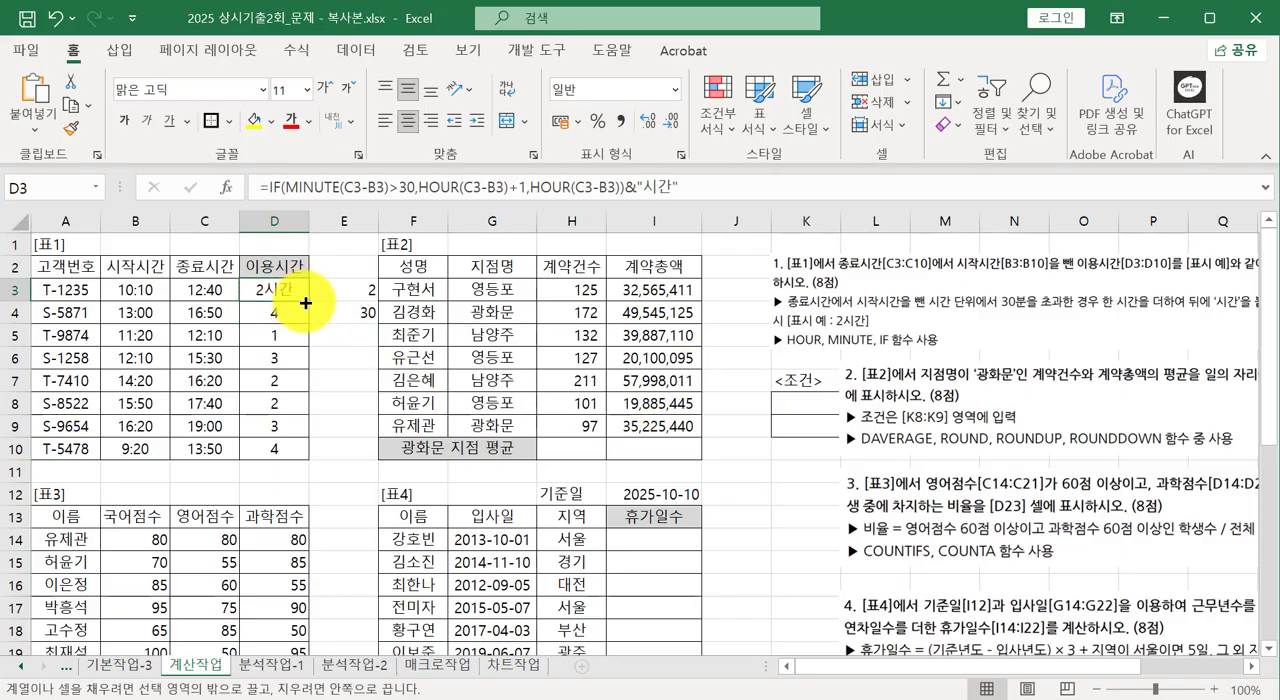
drag(305, 302, 303, 455)
drag(368, 289, 370, 313)
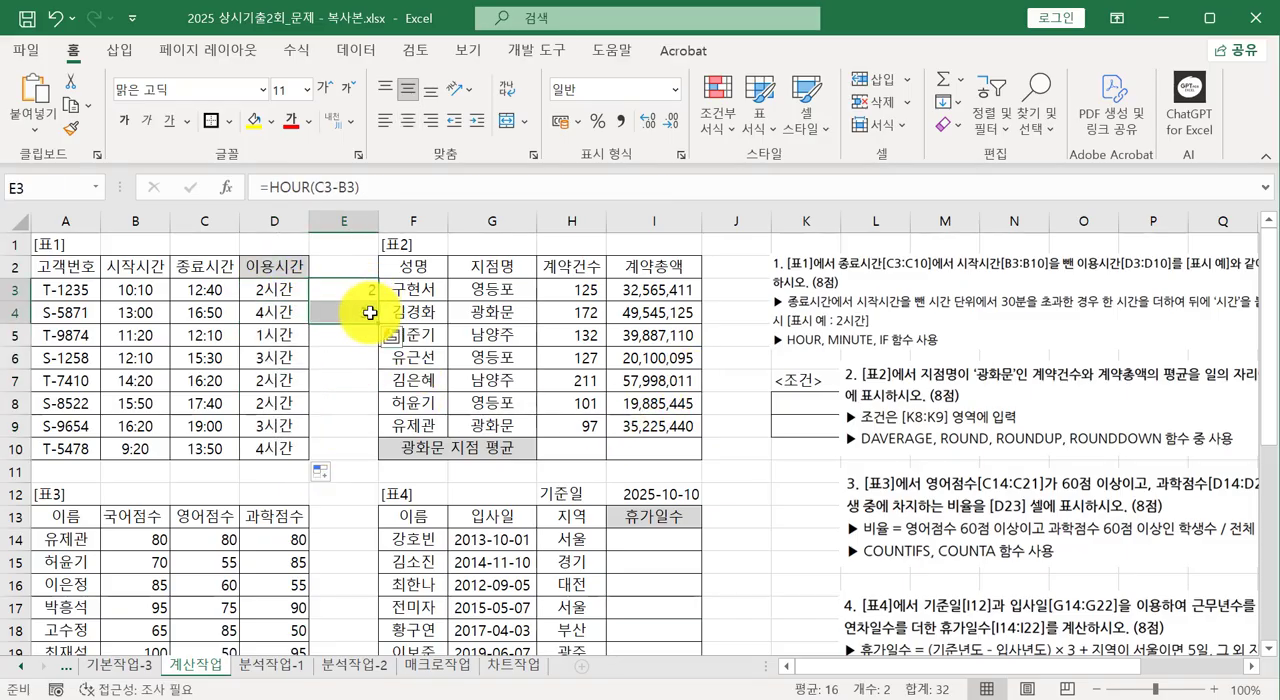
key(Delete)
click(355, 364)
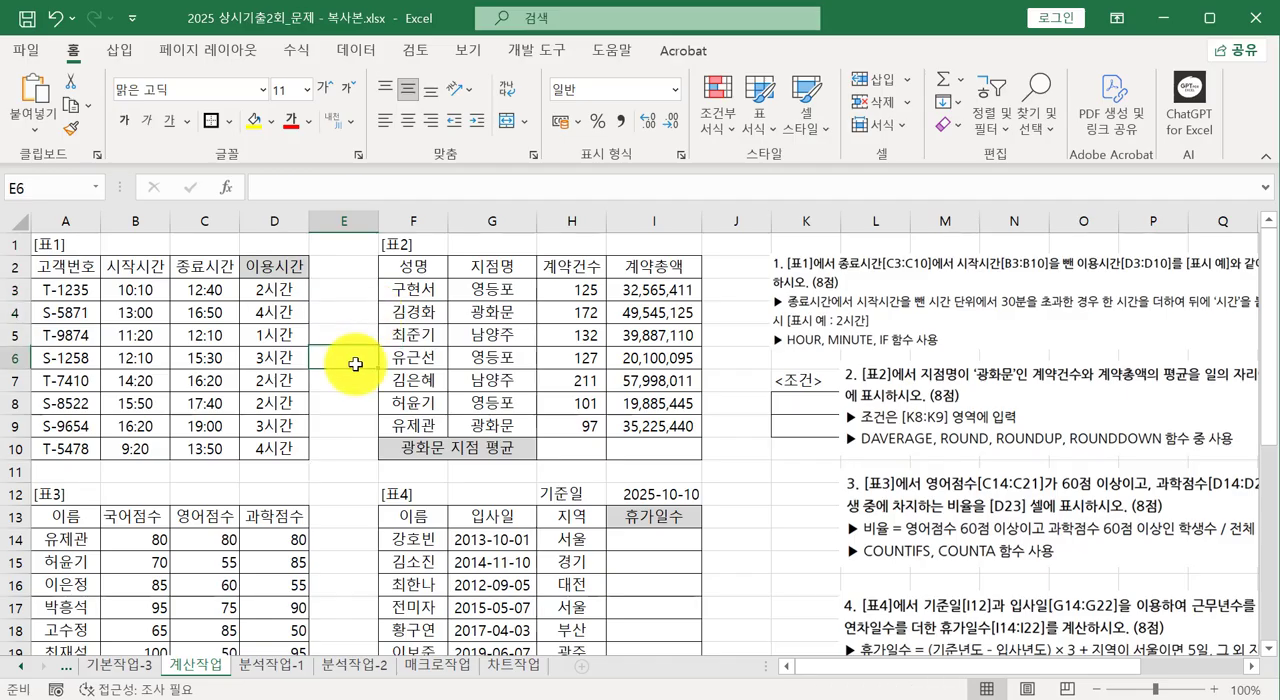
Move the question 1 instruction picture to start at column L, and select cell H10 in table 2.
drag(845, 320, 907, 313)
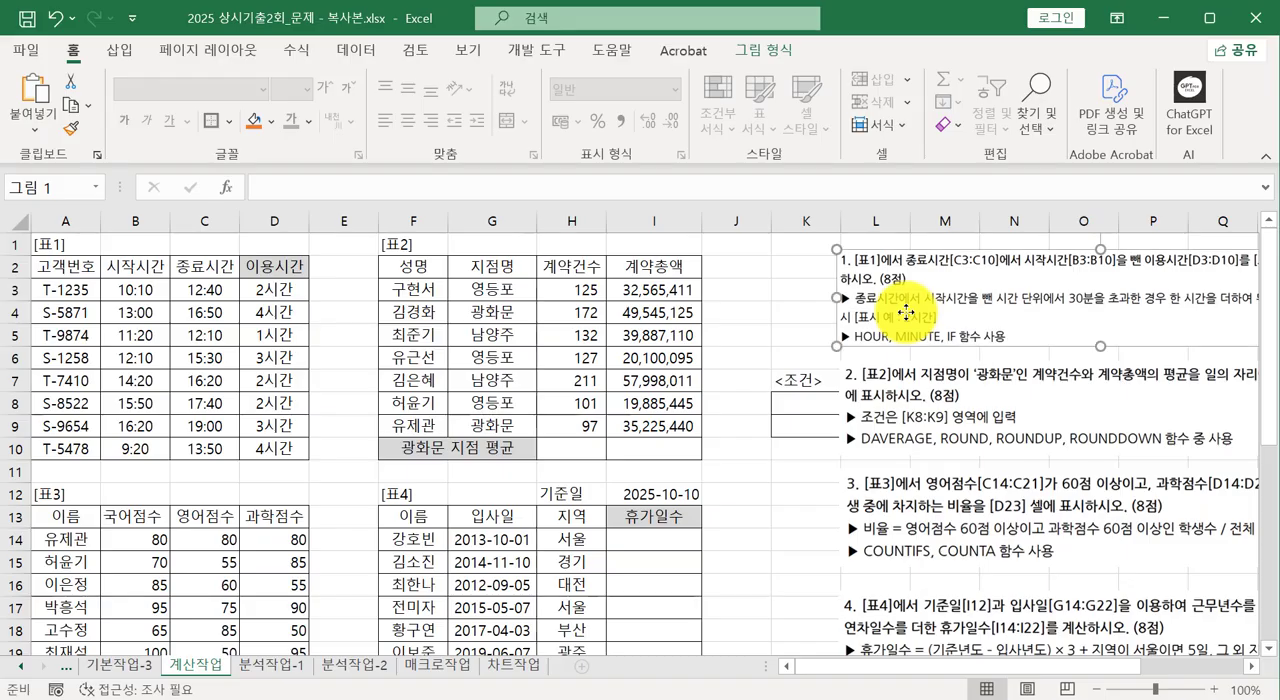
click(762, 525)
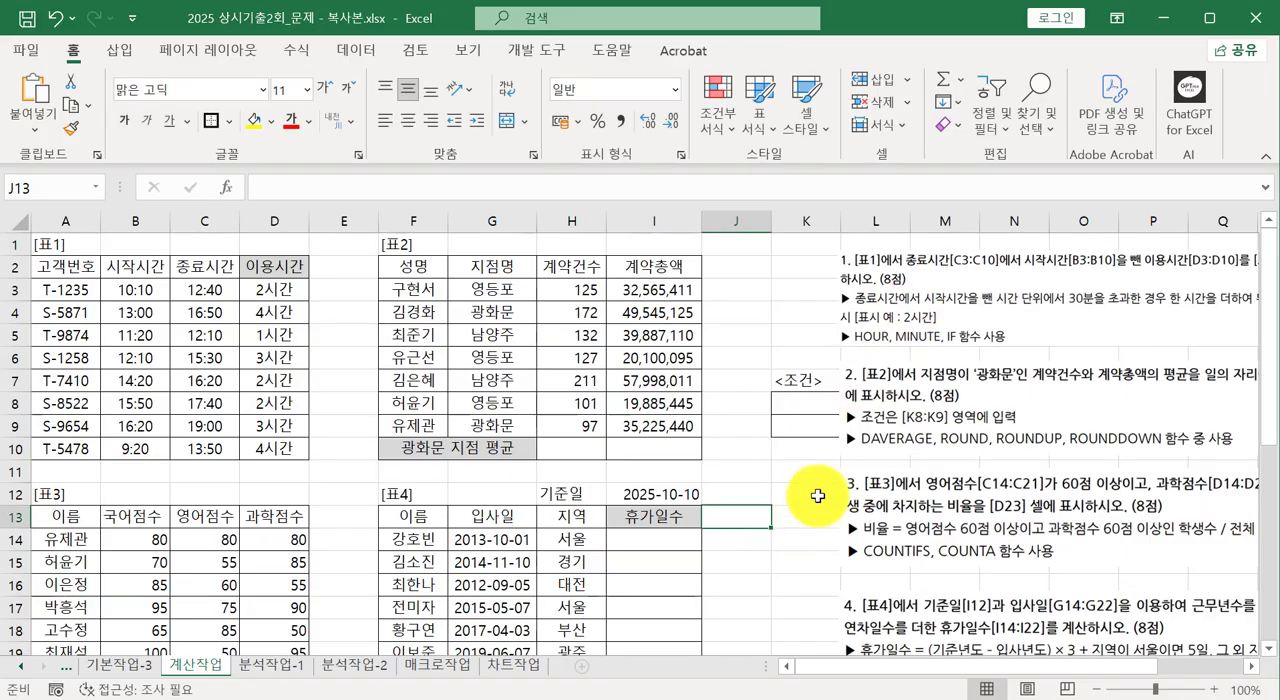
click(589, 454)
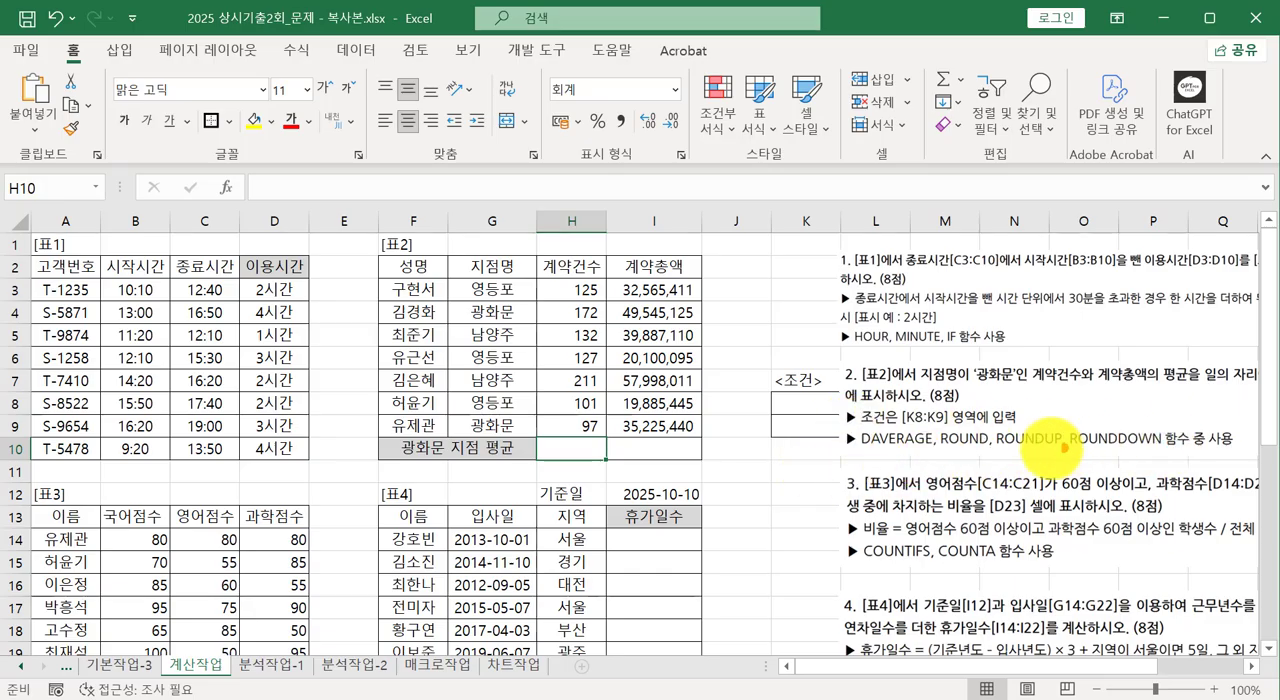
drag(869, 455, 1232, 452)
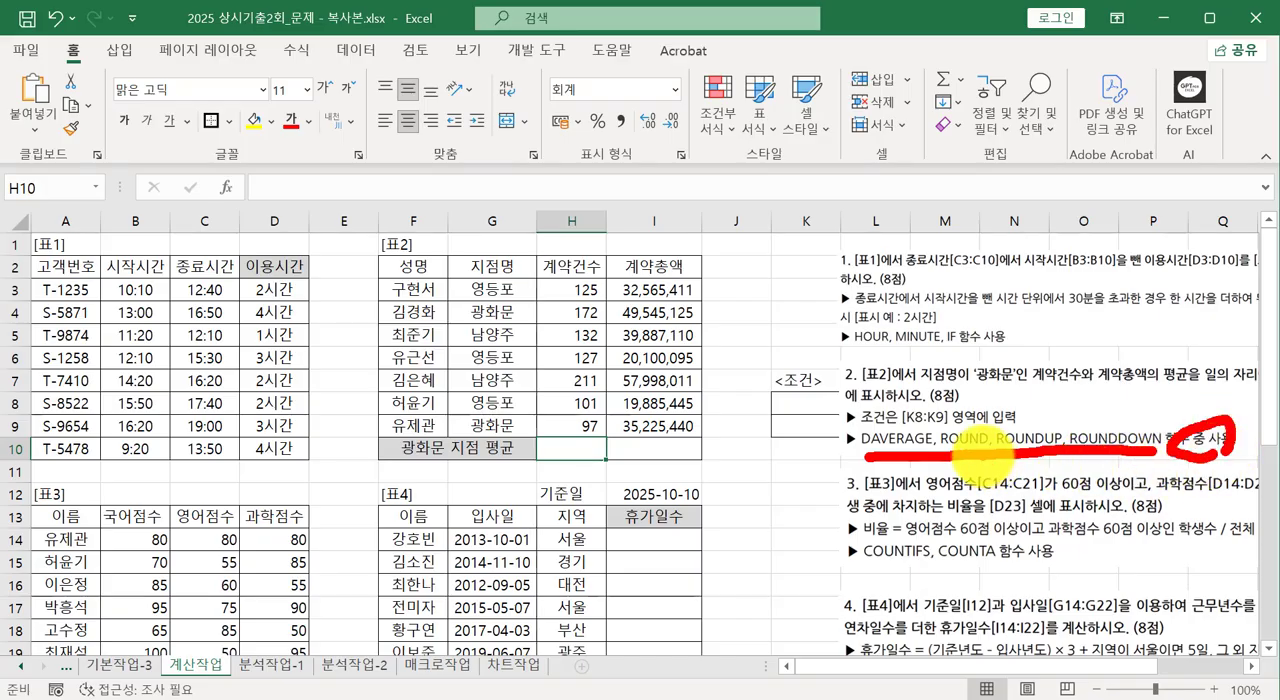
drag(950, 400, 922, 462)
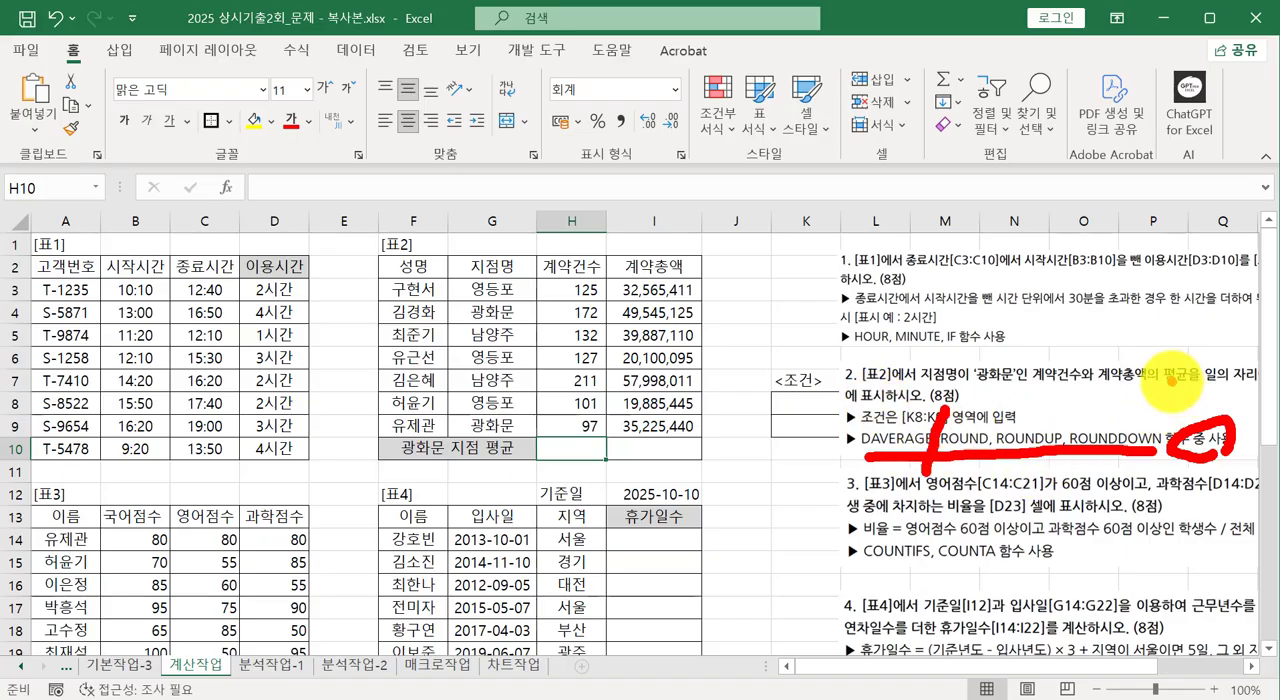
drag(1165, 378, 1245, 379)
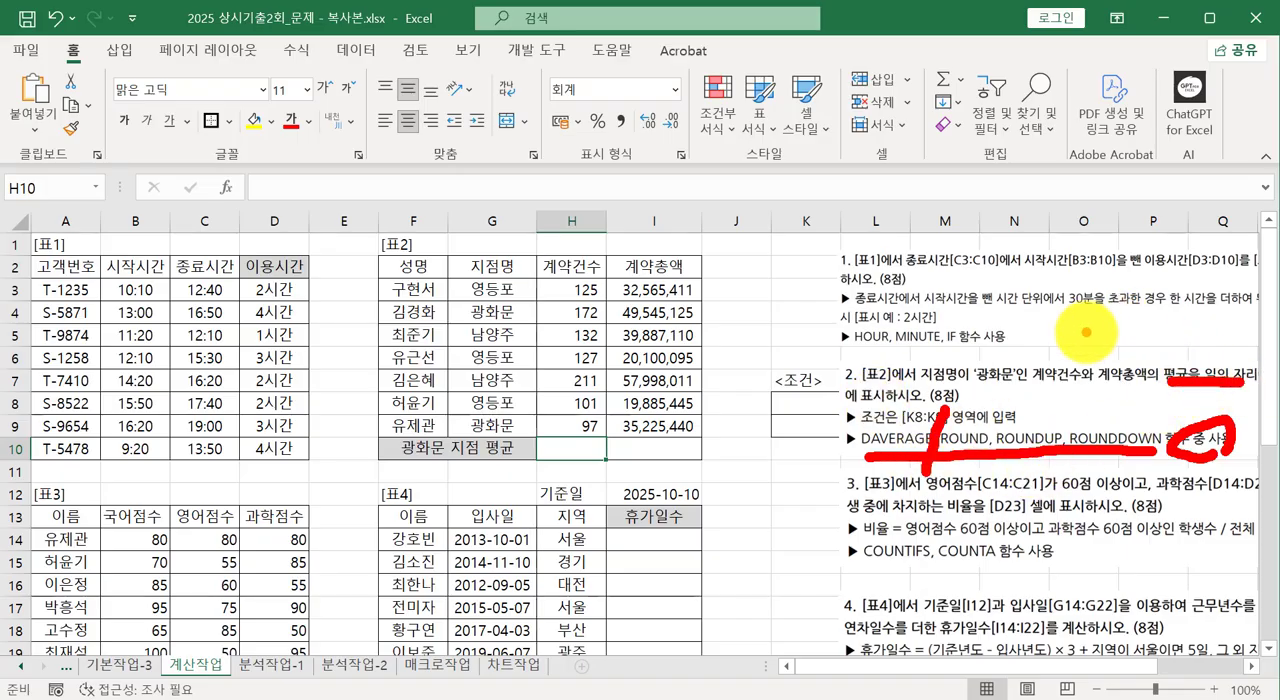
Shift the question 2 instruction picture aside to read its rounding requirement, return it to start at column L, and select cell H10.
key(Escape)
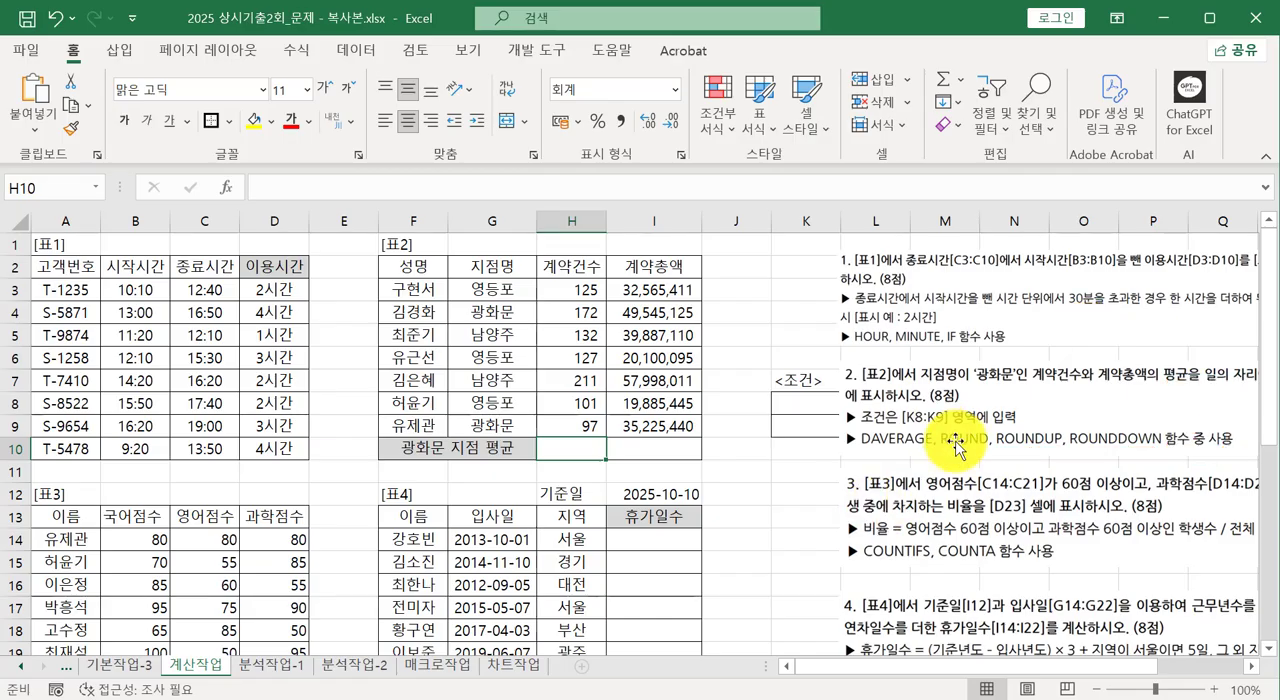
drag(955, 447, 846, 440)
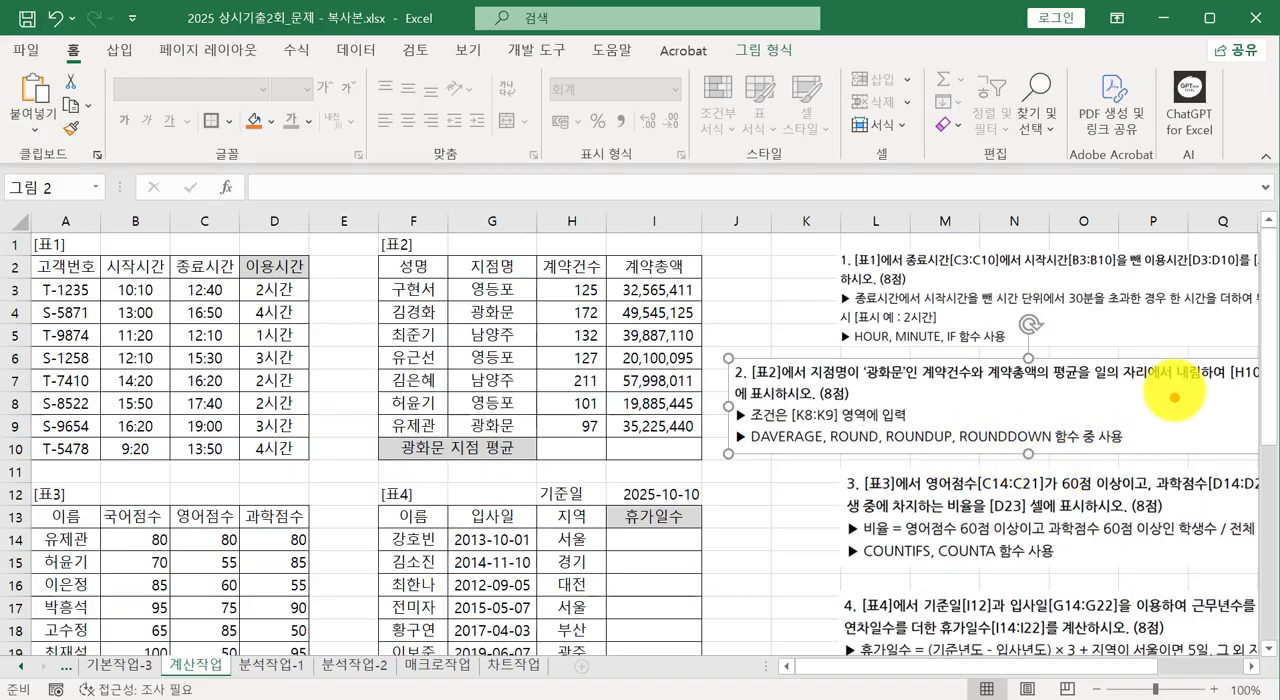
drag(1174, 398, 1169, 395)
mouse_move(1062, 451)
mouse_down()
mouse_move(1048, 428)
mouse_move(1022, 455)
mouse_up()
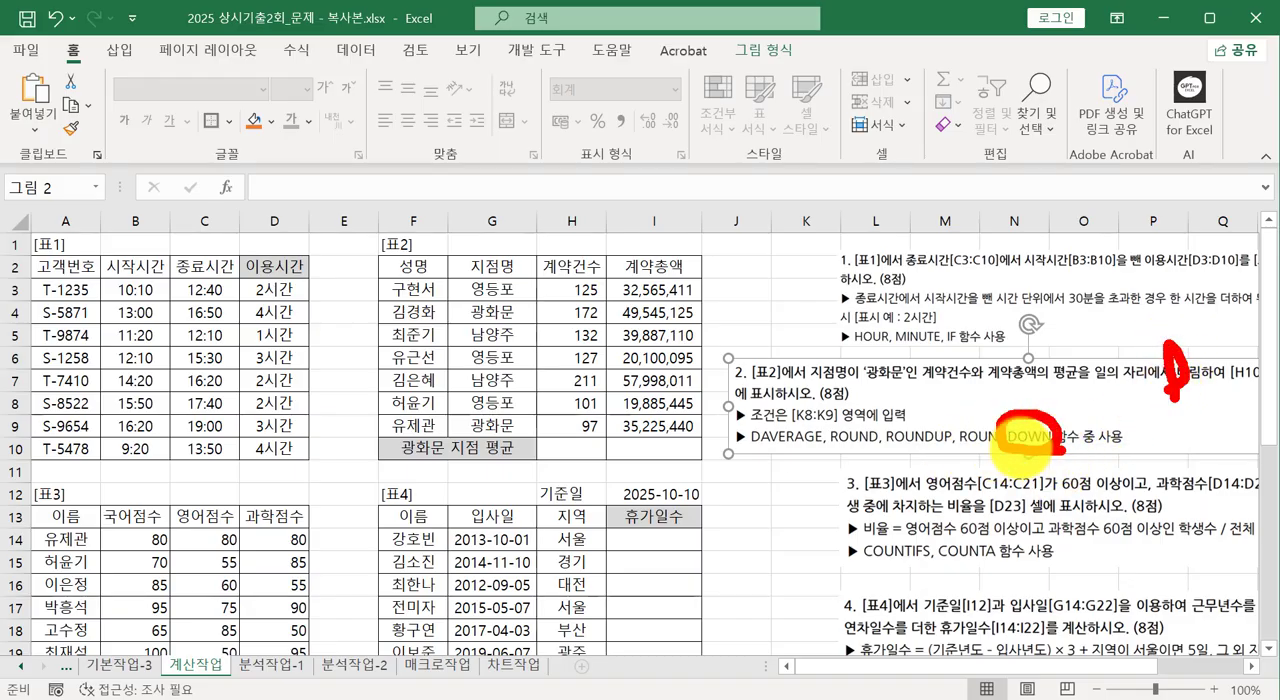
drag(1100, 430, 1200, 432)
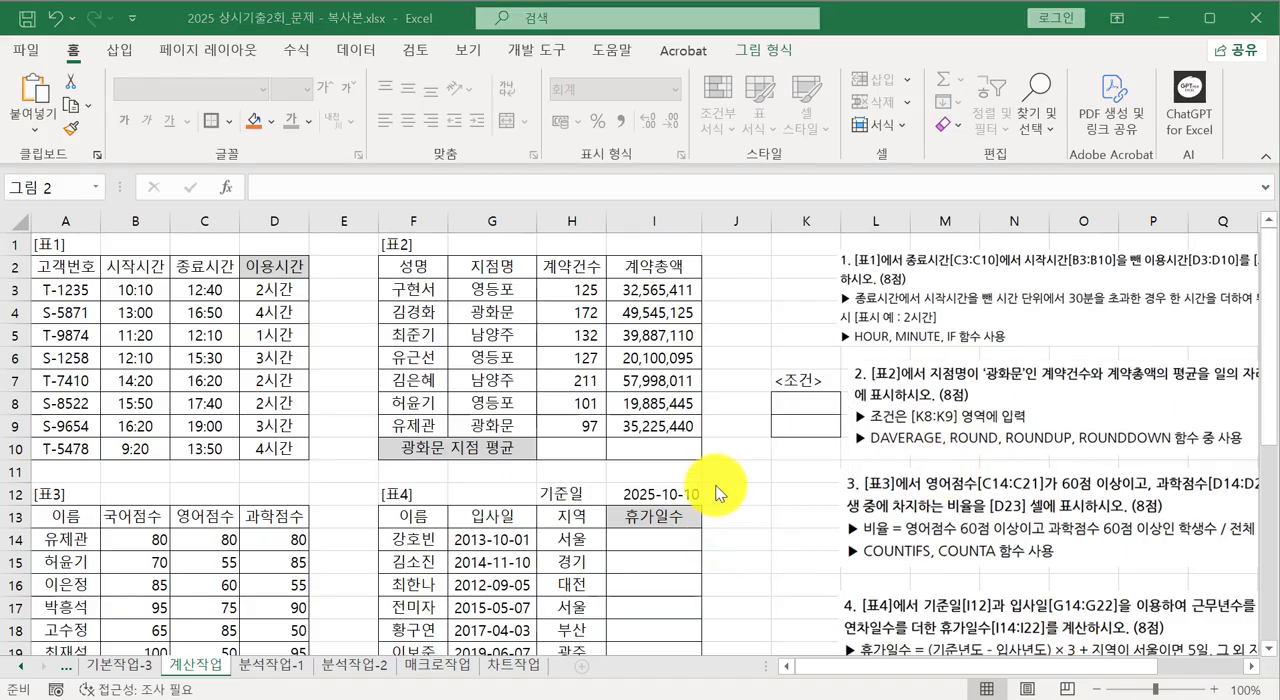
click(589, 446)
click(563, 444)
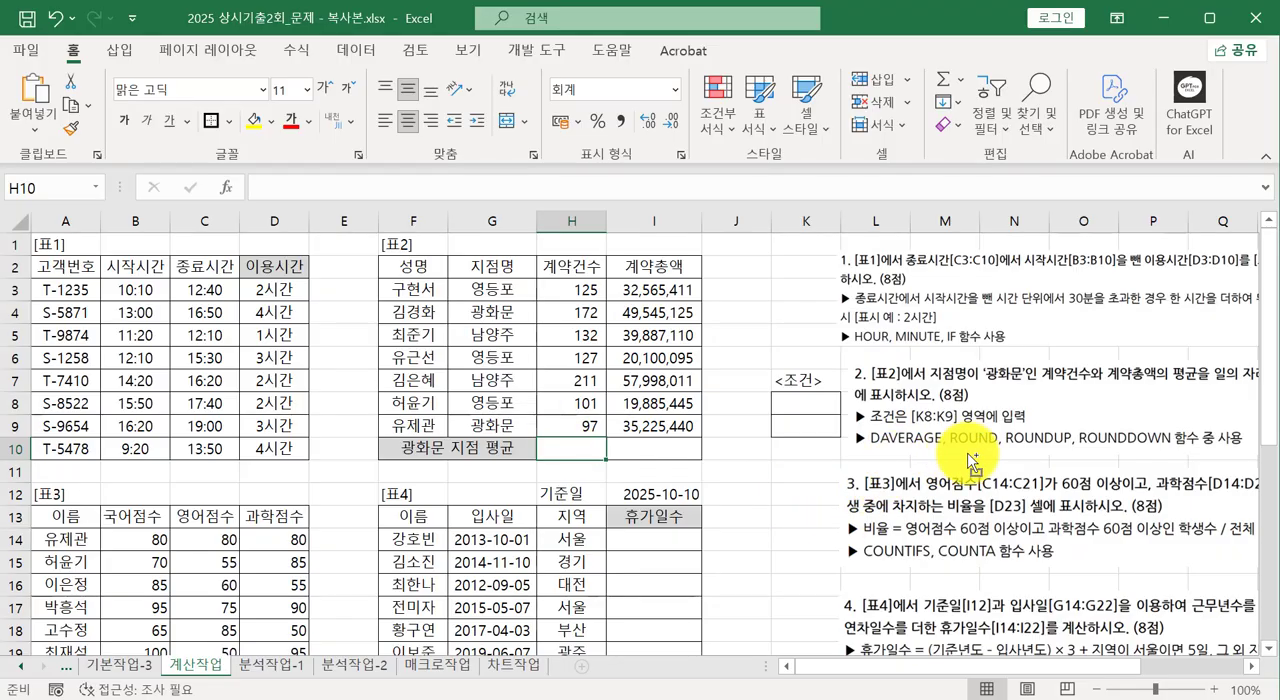
mouse_move(945, 453)
mouse_down()
mouse_move(895, 452)
mouse_move(933, 430)
mouse_move(928, 459)
mouse_up()
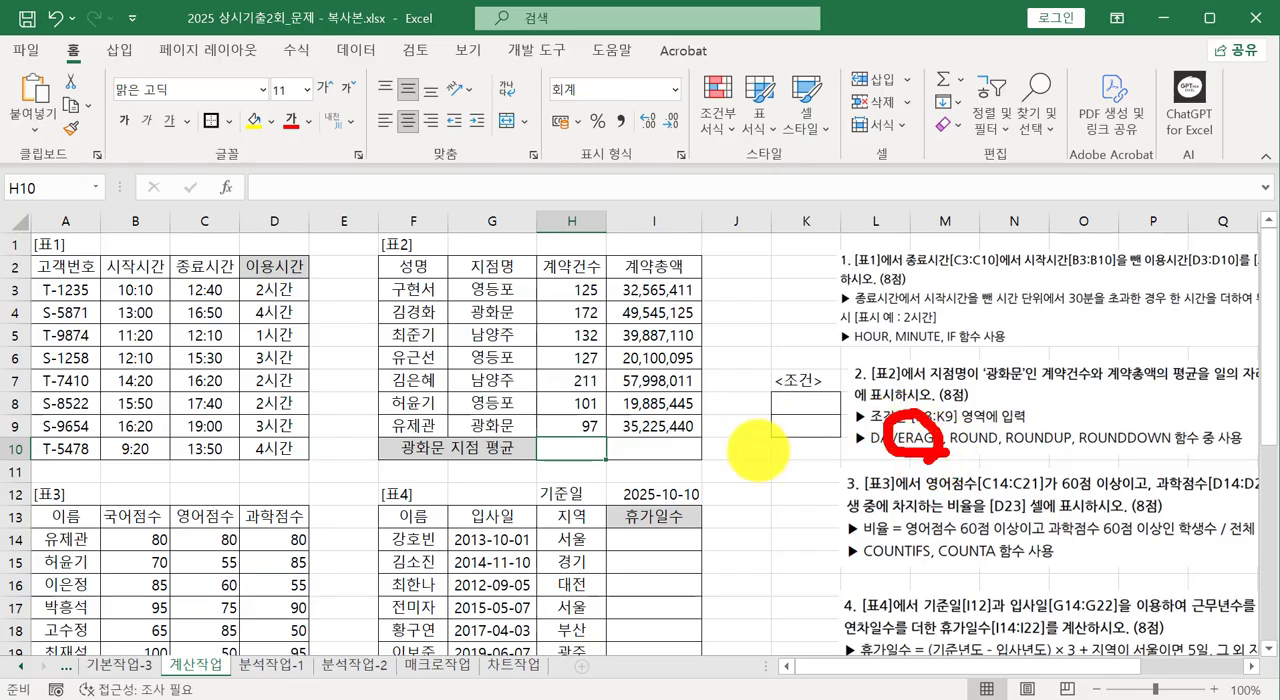
drag(580, 449, 592, 462)
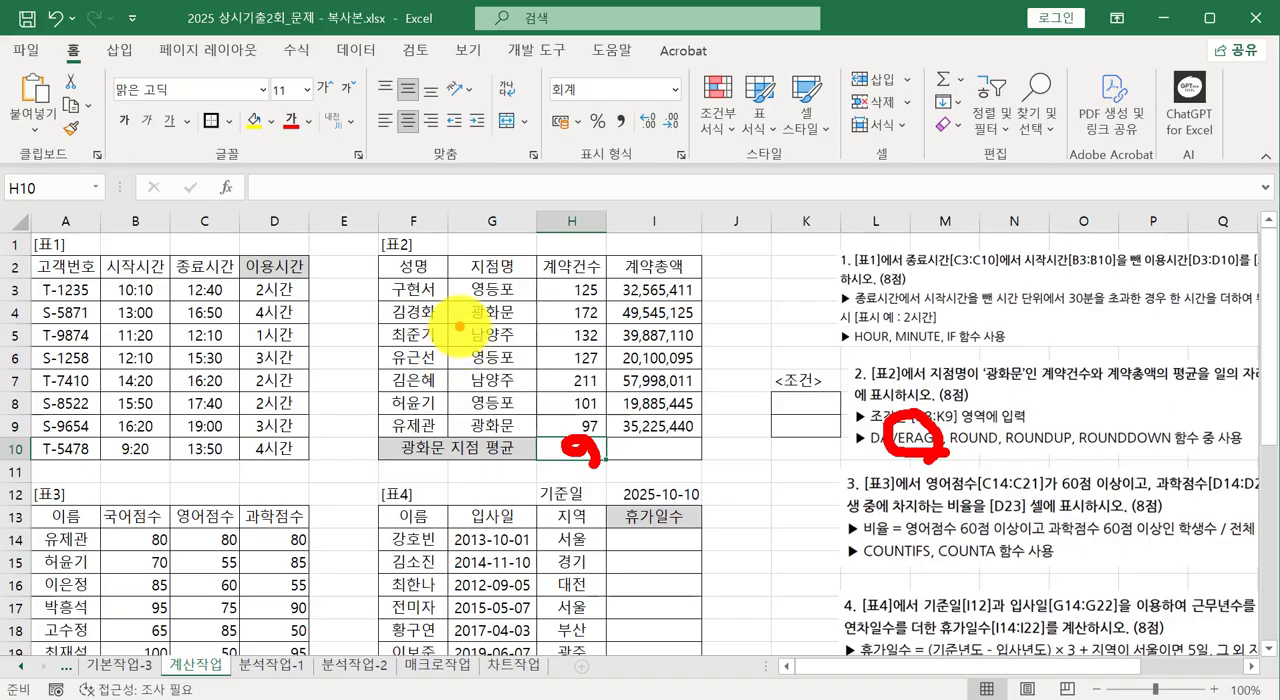
drag(460, 321, 612, 318)
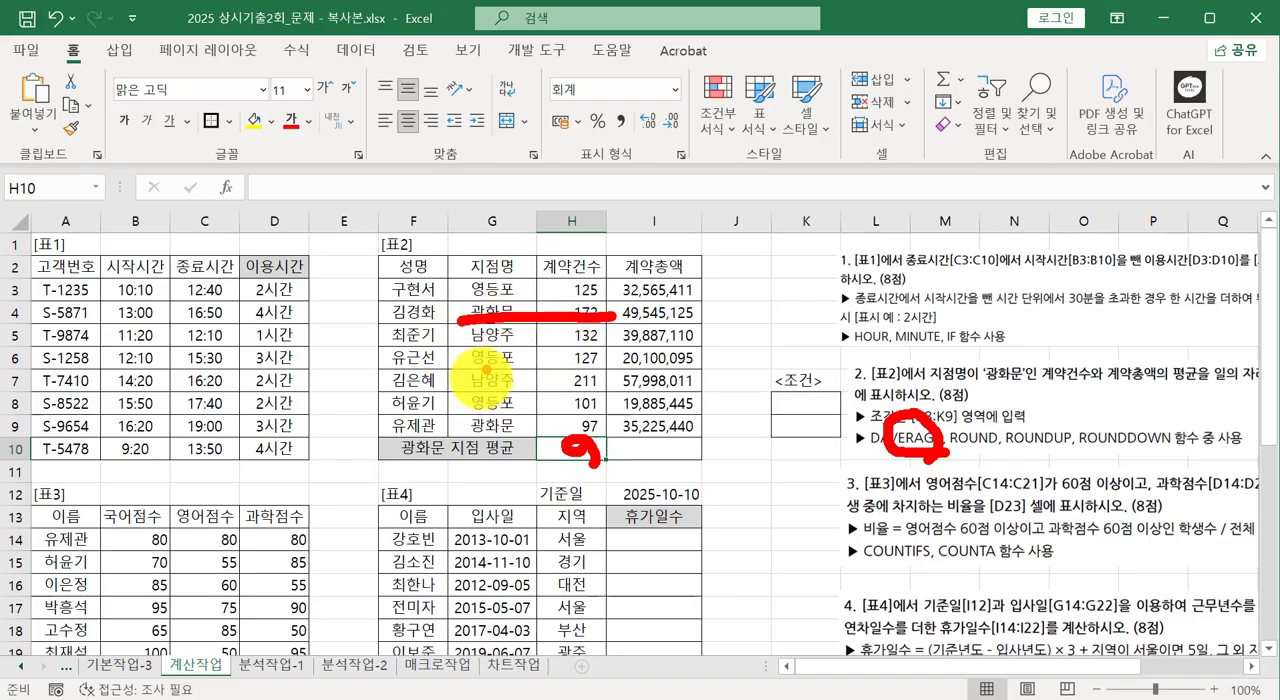
drag(458, 424, 590, 440)
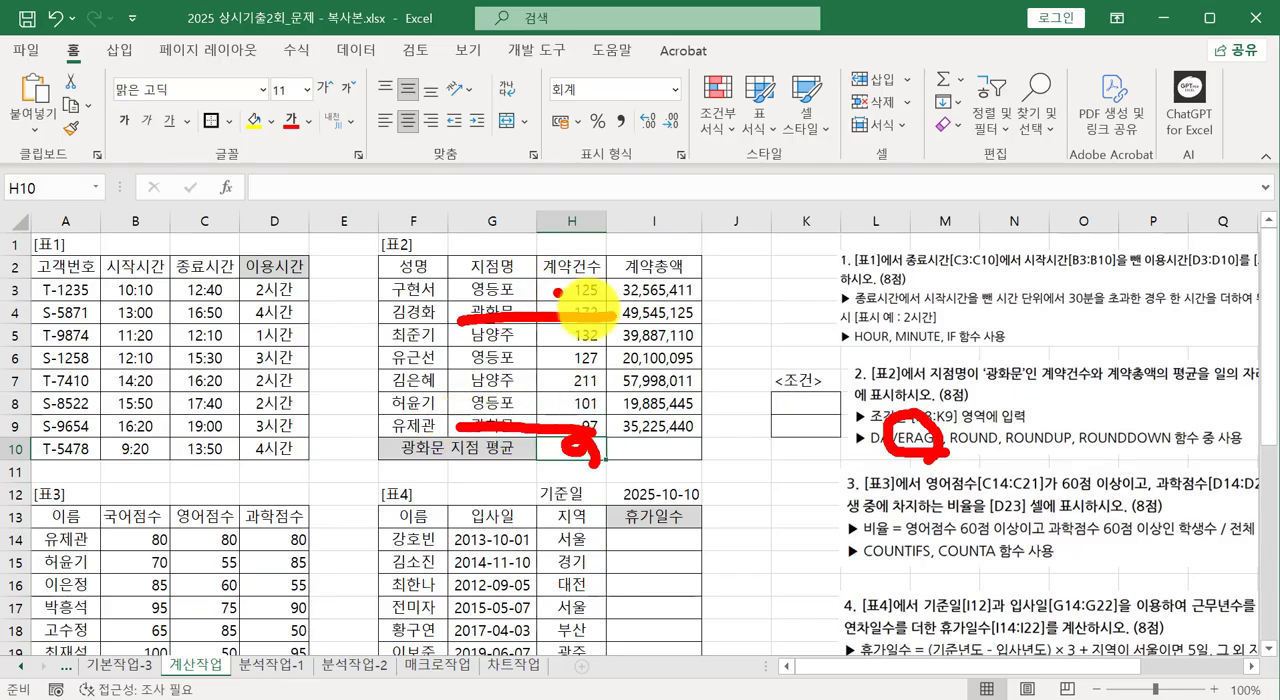
drag(612, 320, 697, 318)
drag(695, 428, 625, 430)
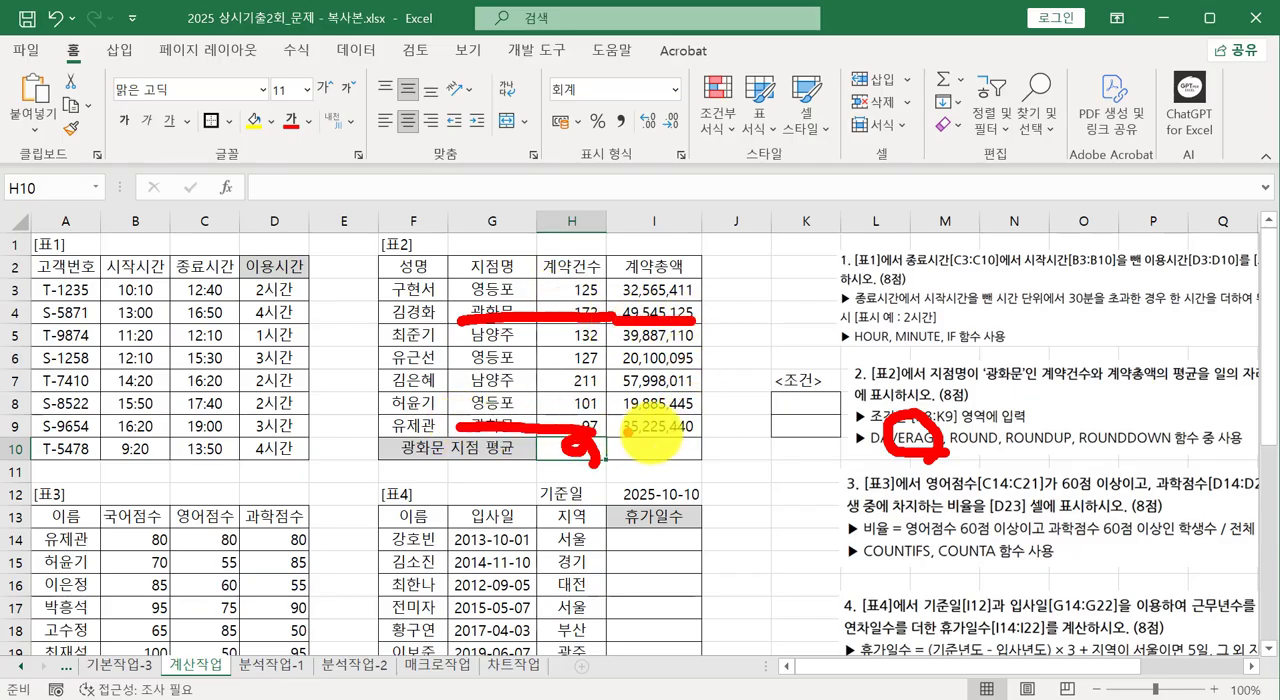
key(Escape)
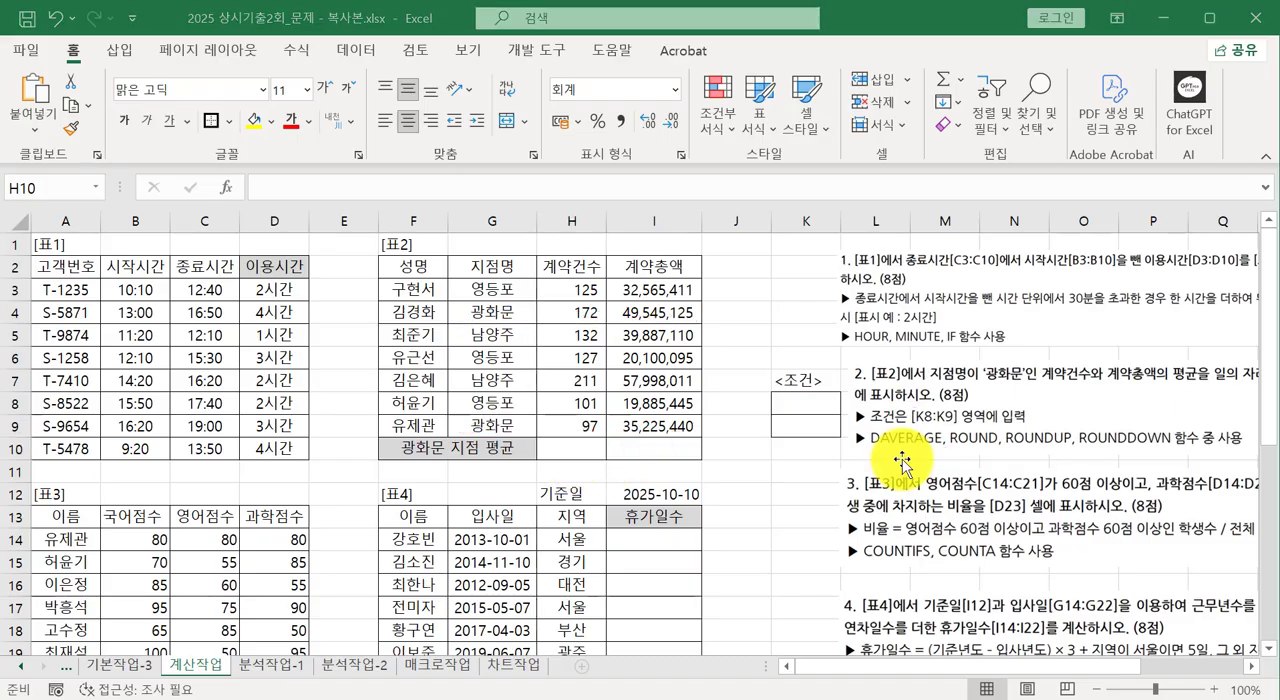
click(899, 455)
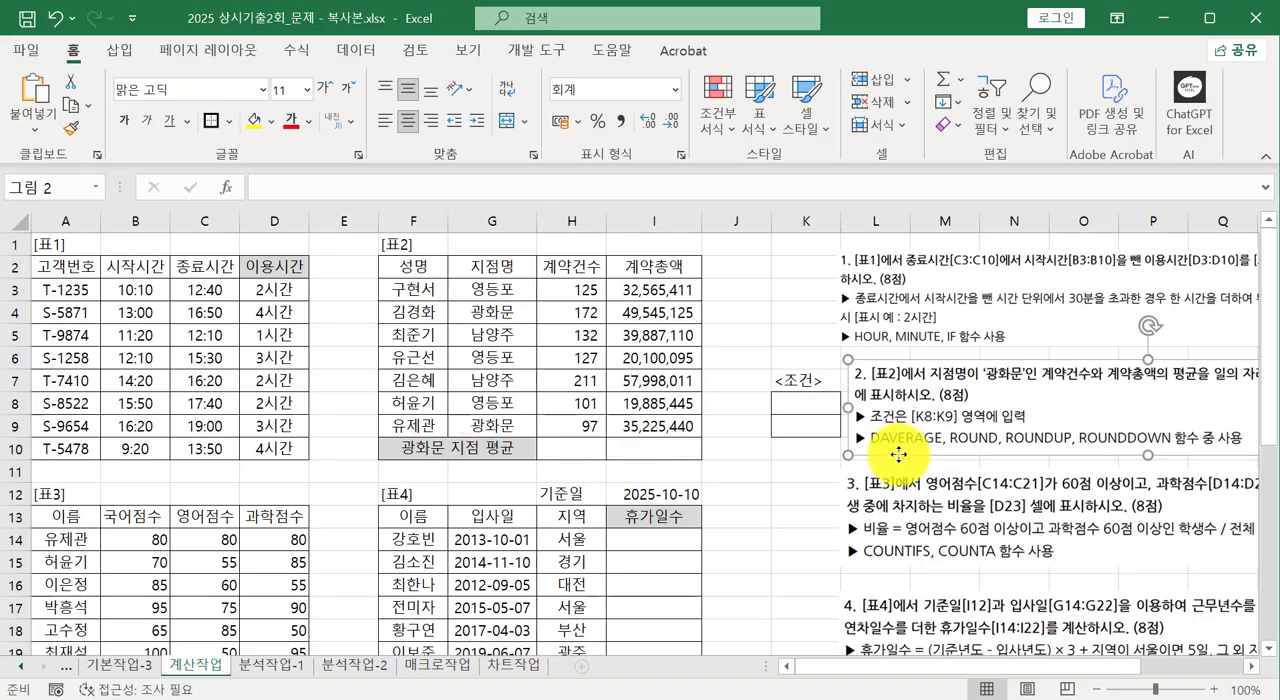
Enter =DAVERAGE(F2:I9,H2,K8:K9) in cell H10 for the average contract count.
click(570, 456)
double_click(568, 452)
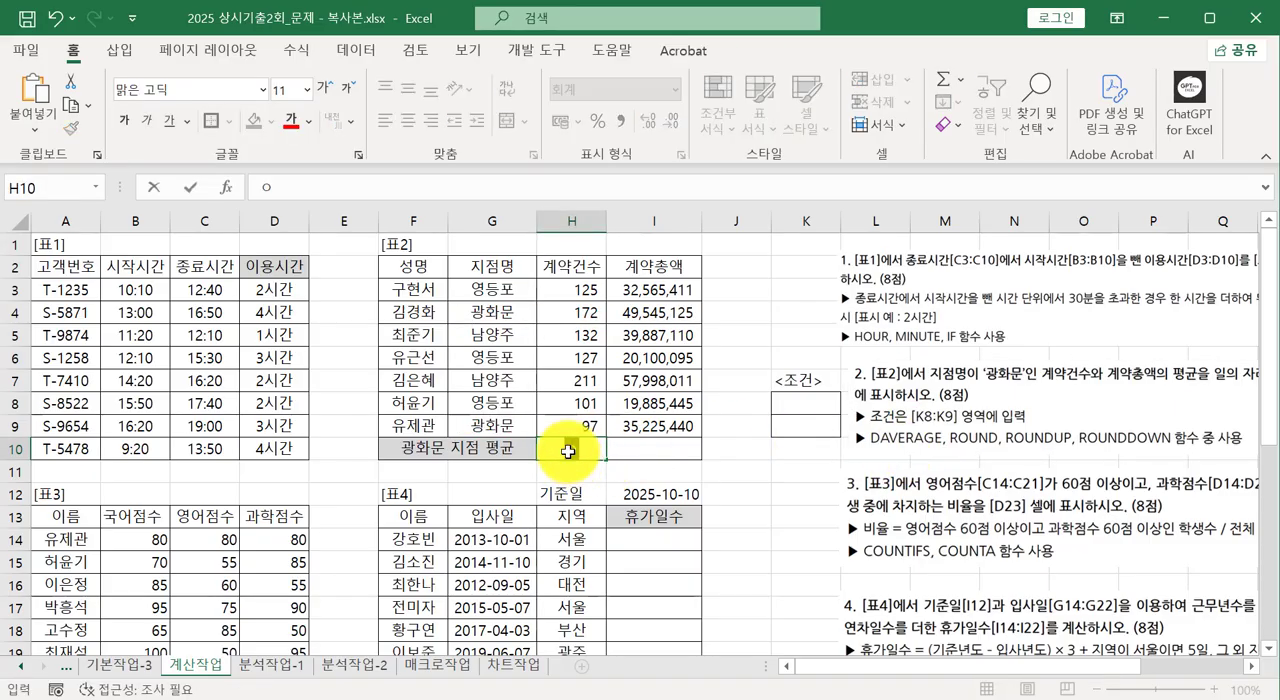
text(=ㅇ)
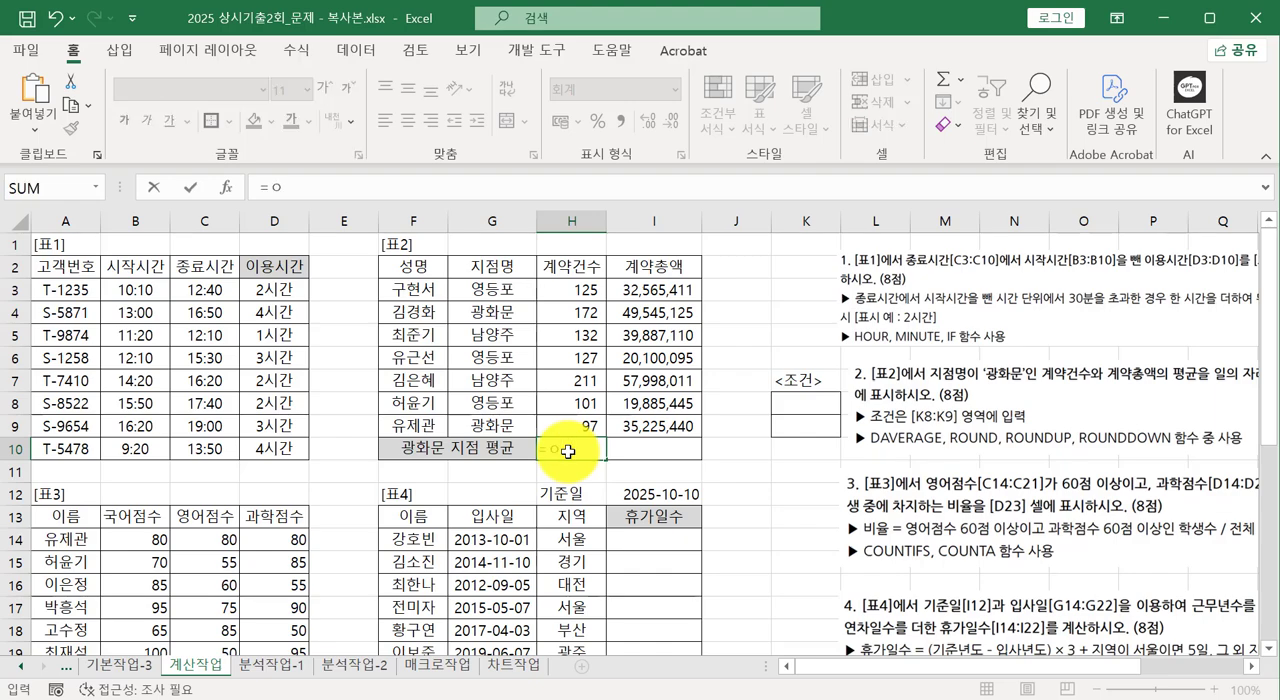
key(BackSpace)
key(Hangul)
text(dav)
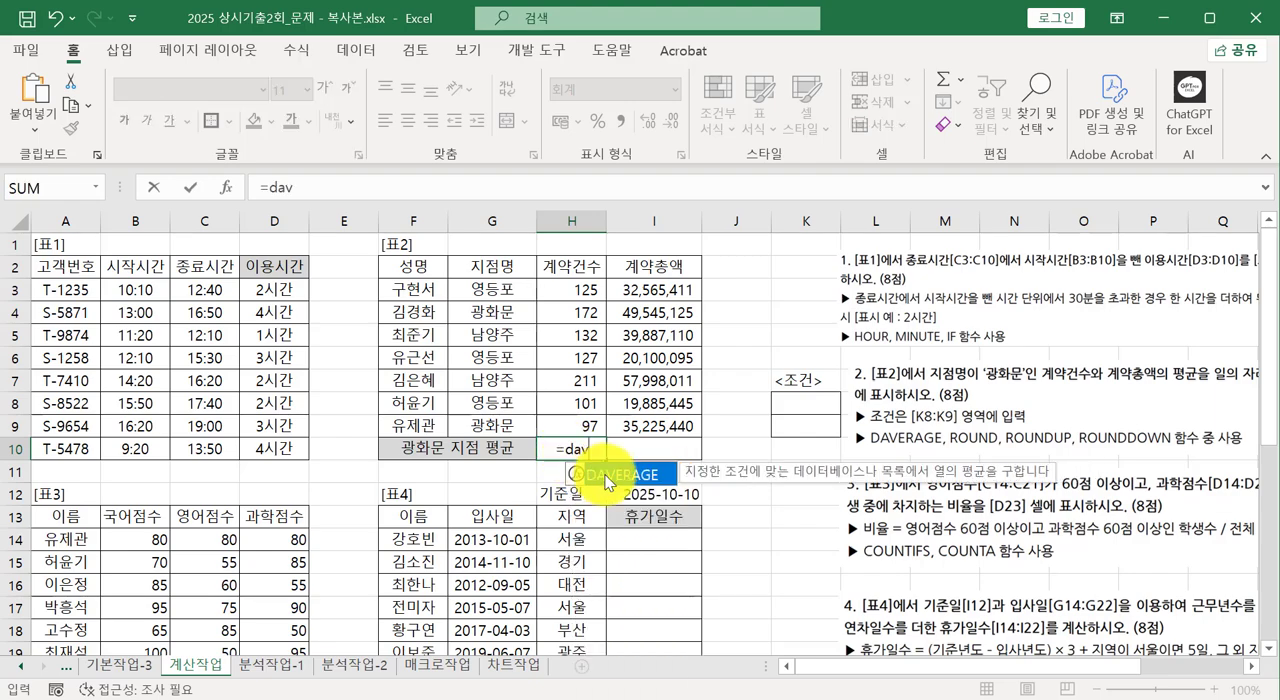
double_click(605, 476)
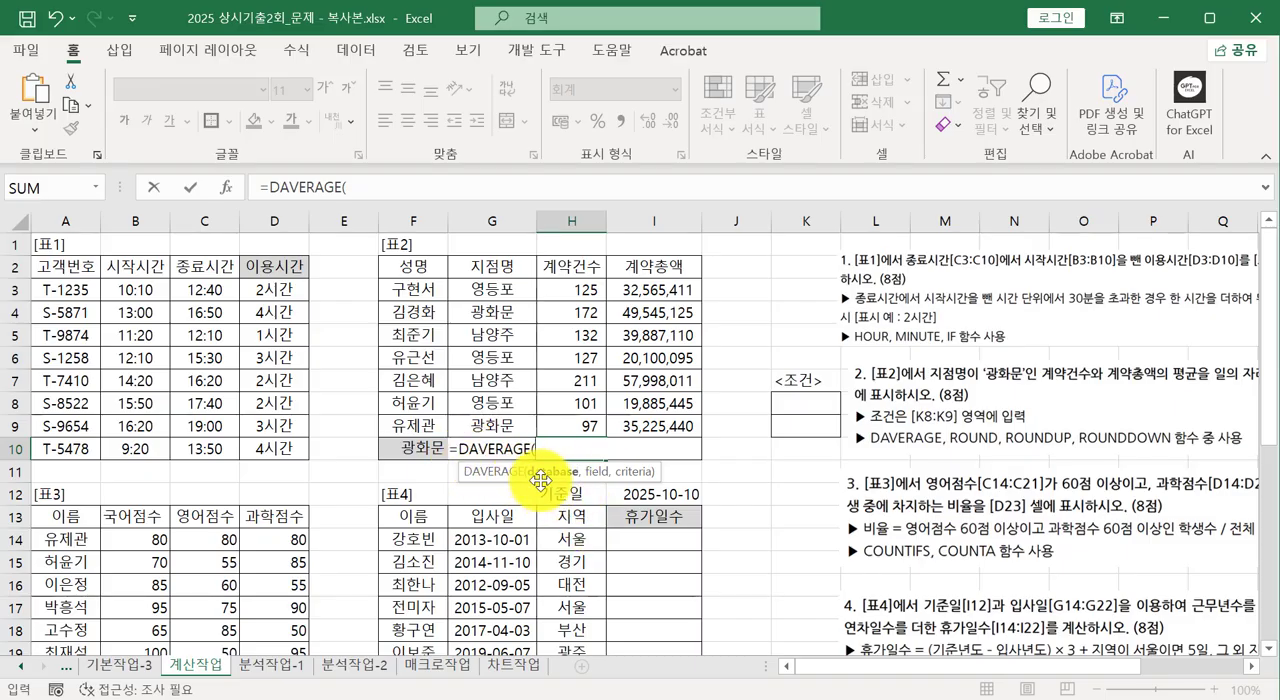
drag(432, 270, 655, 425)
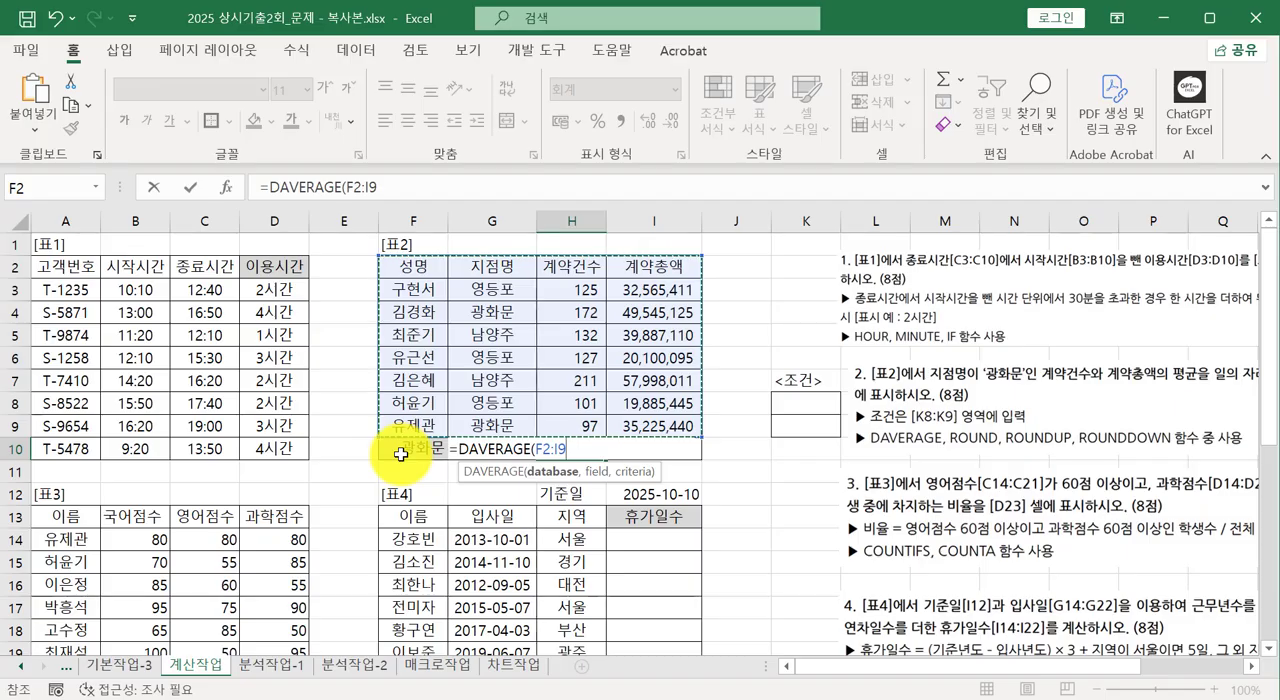
text(,)
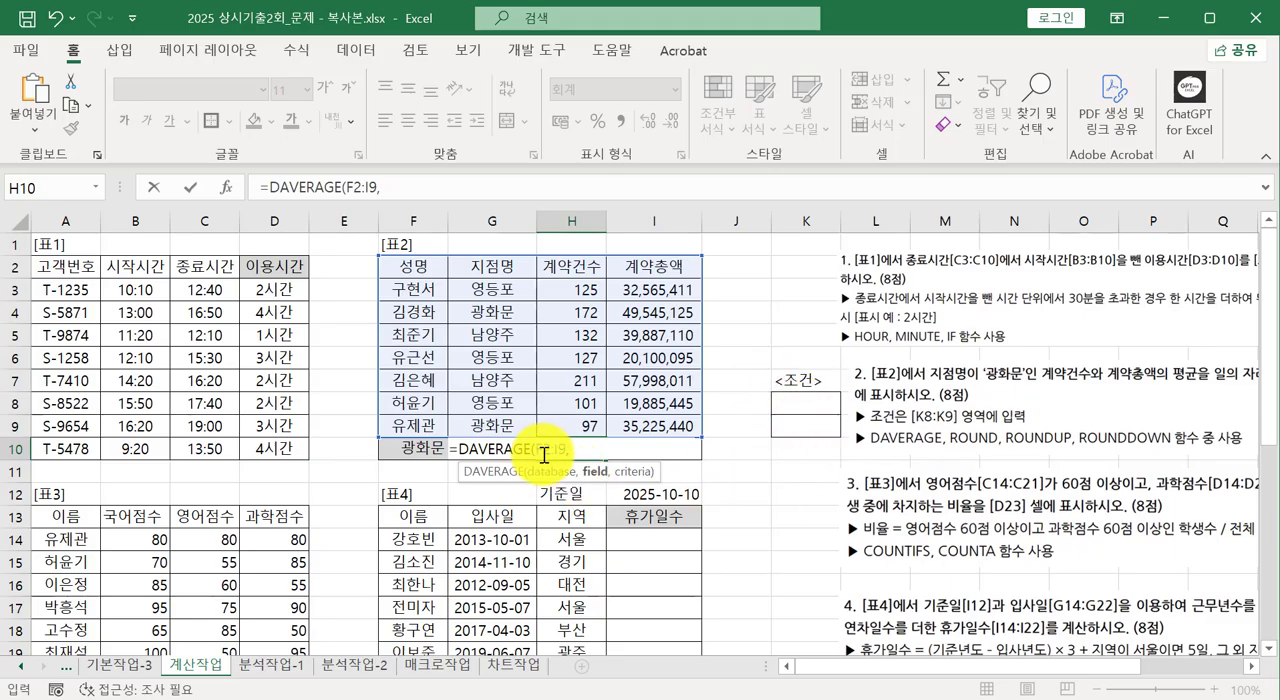
click(575, 266)
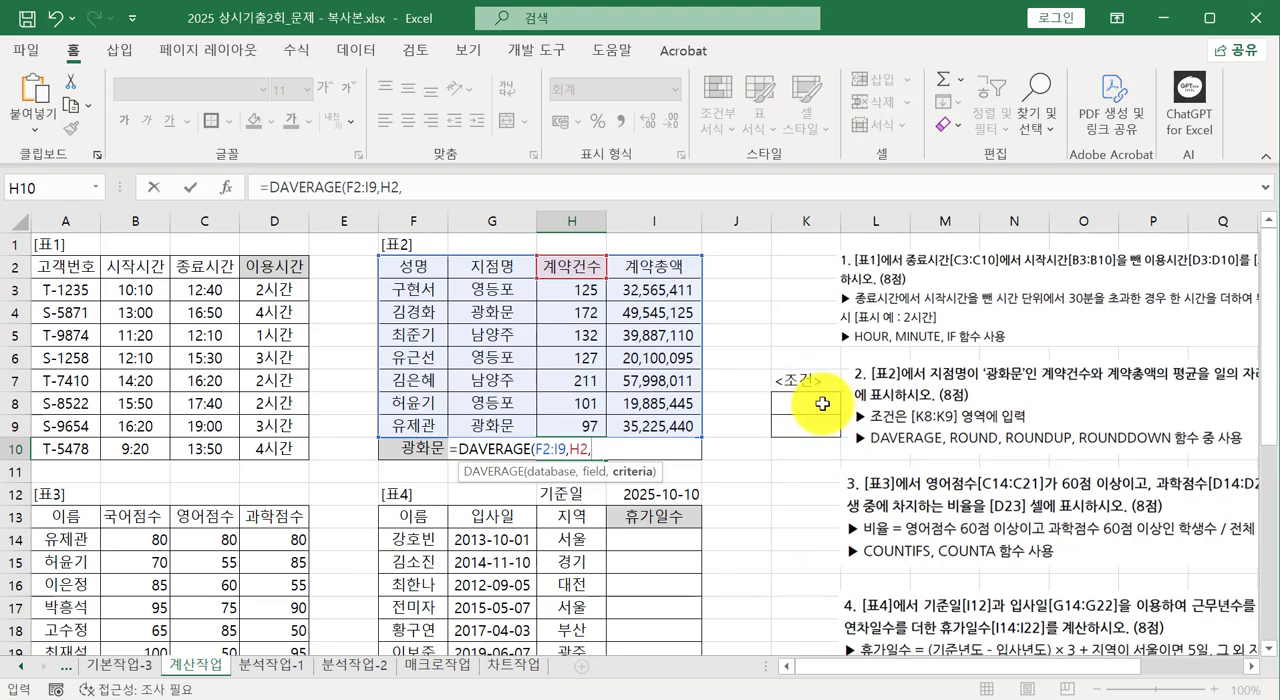
drag(822, 403, 822, 427)
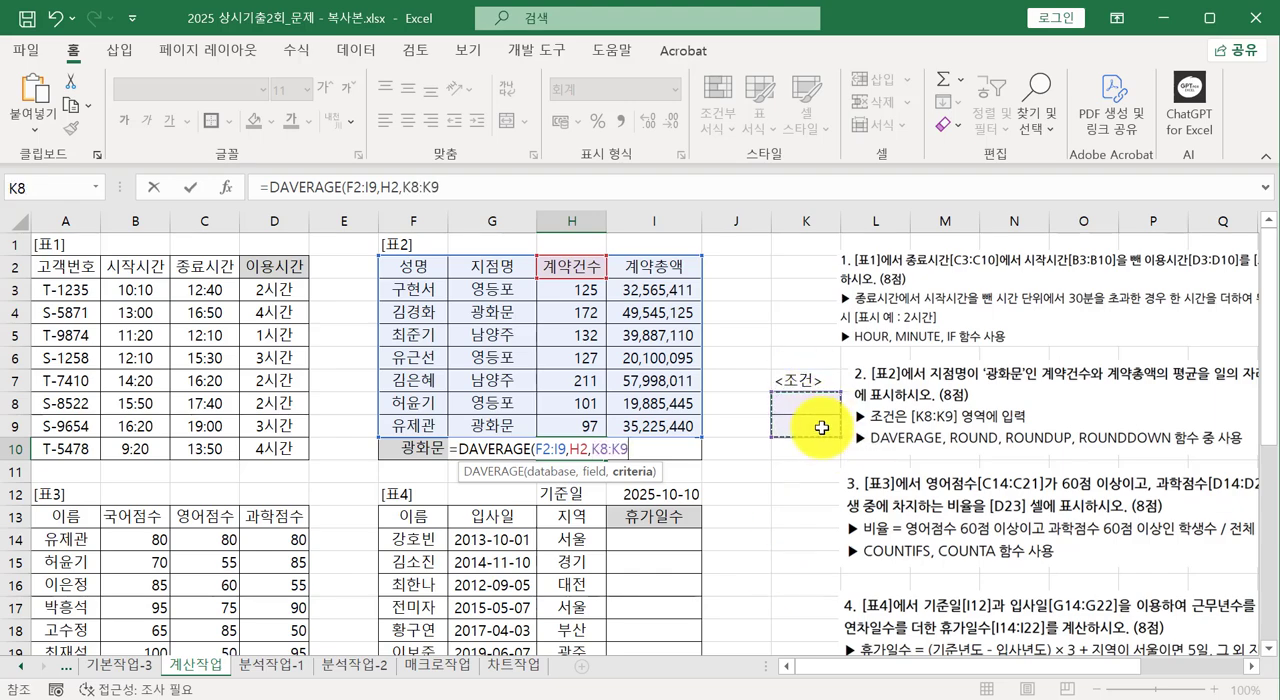
text())
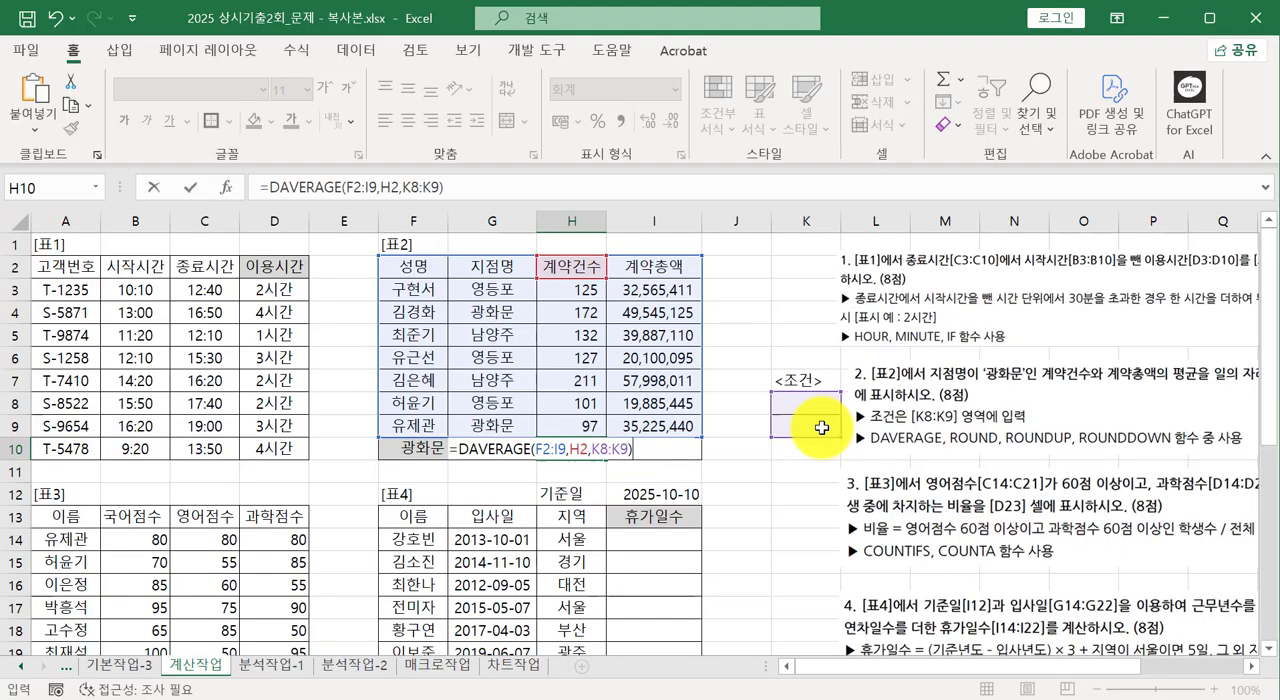
key(Return)
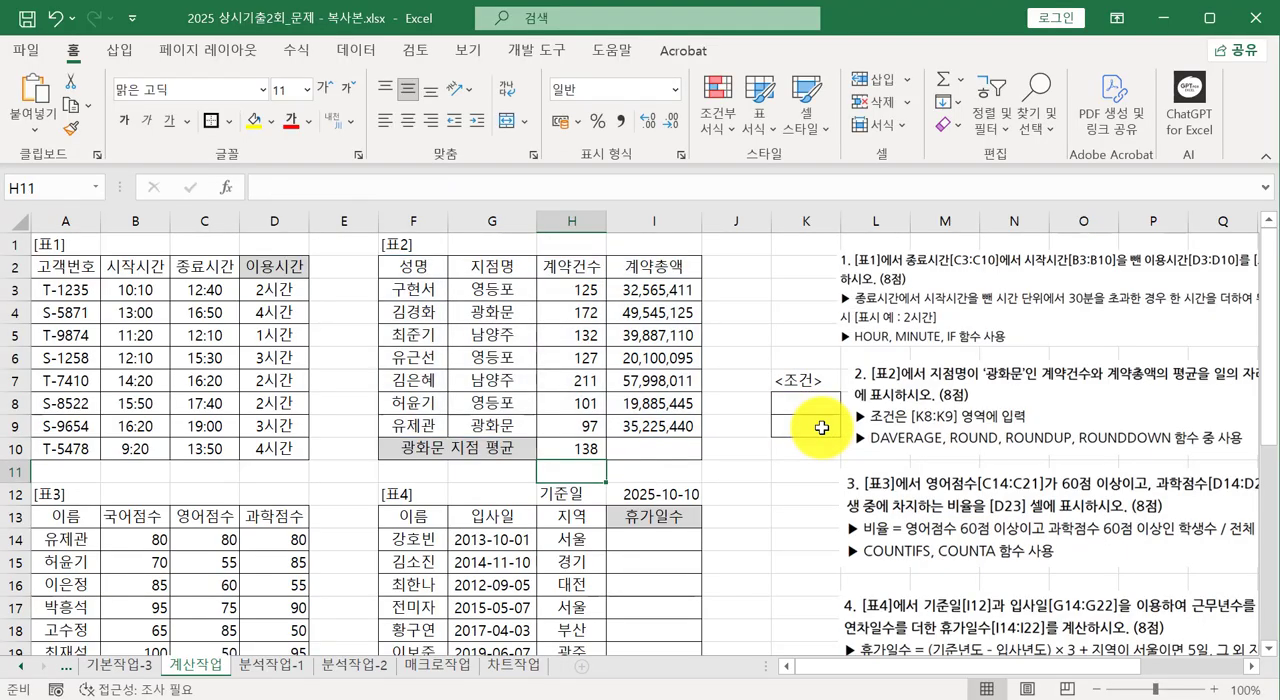
Copy the 지점명 heading and the 광화문 entry from table 2 into criteria cells K8:K9, and review the H10 formula.
click(579, 450)
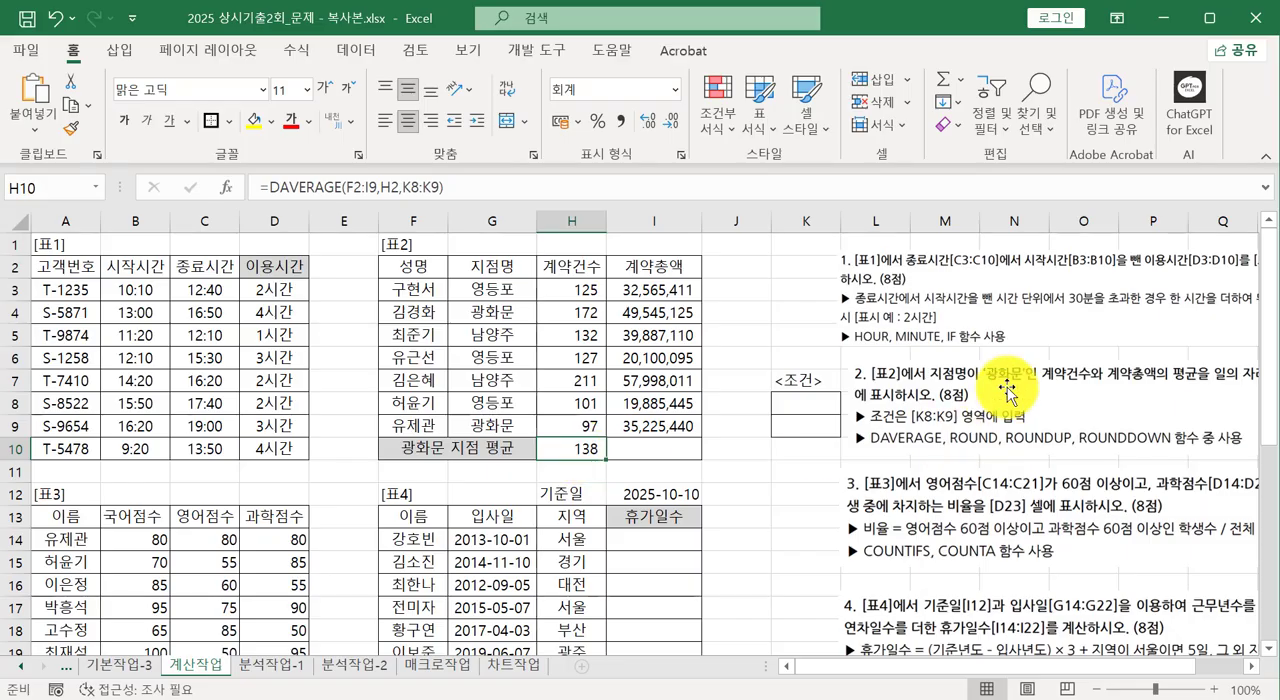
click(484, 265)
ctrl+click(495, 312)
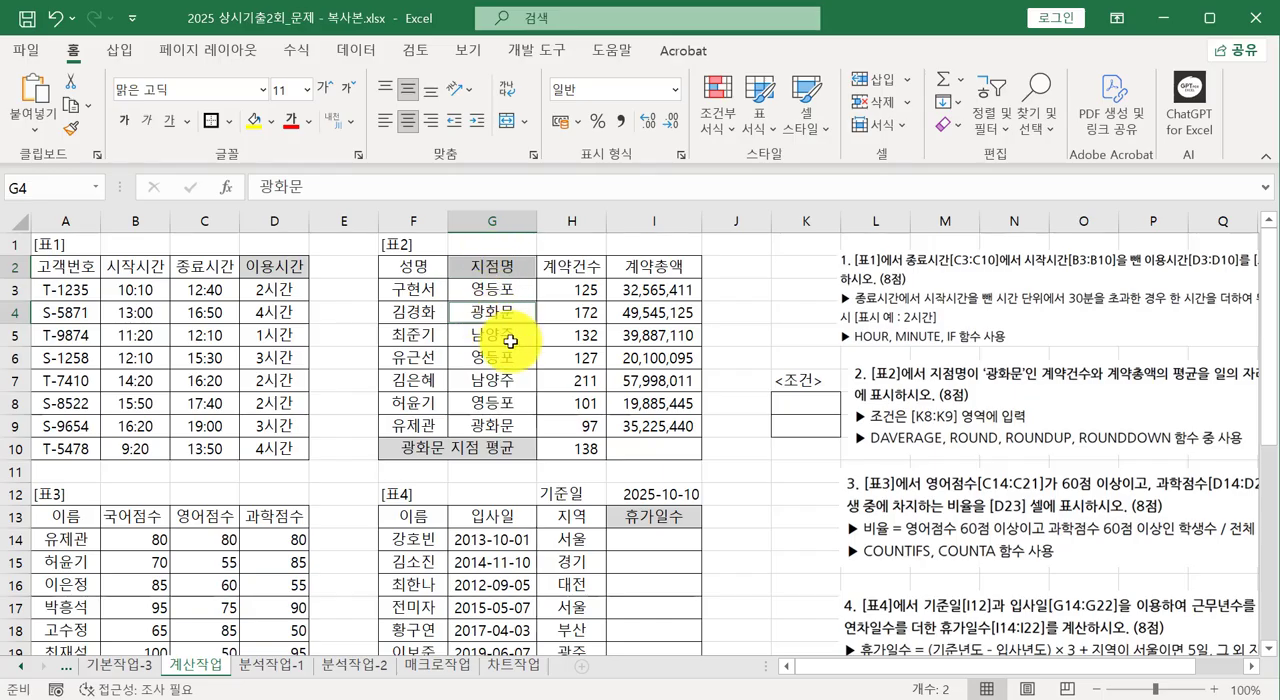
key(ctrl+c)
click(790, 403)
key(ctrl+v)
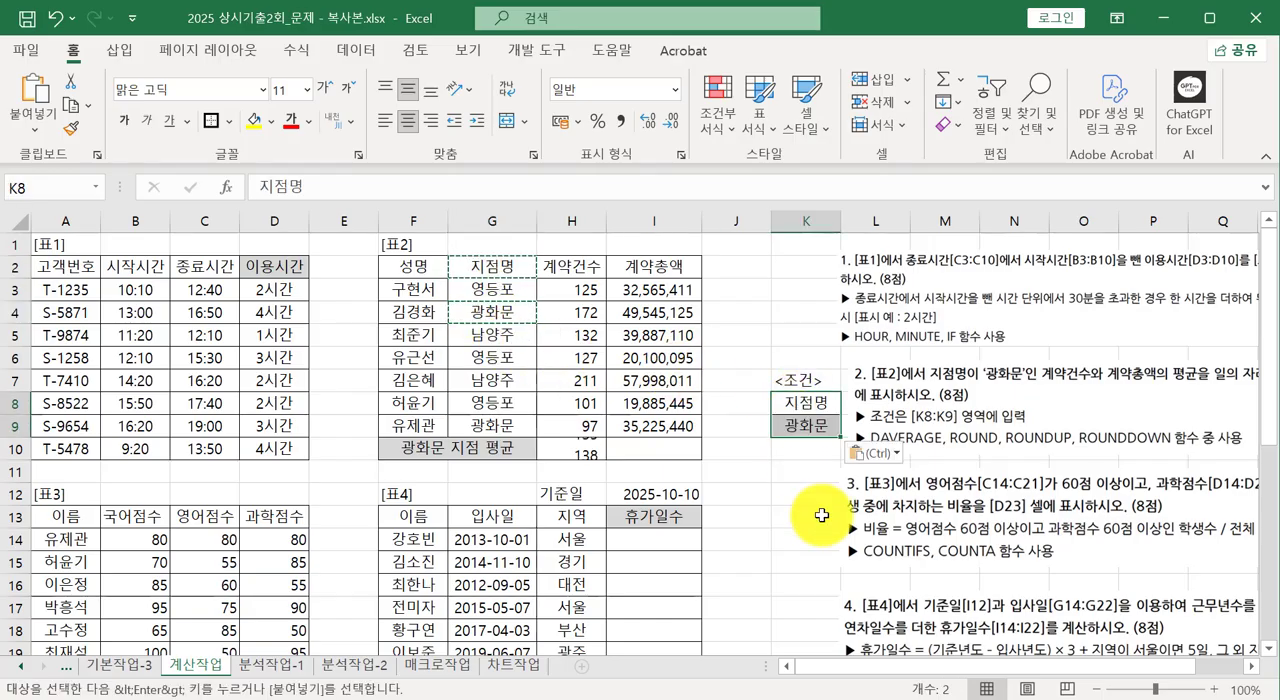
click(810, 516)
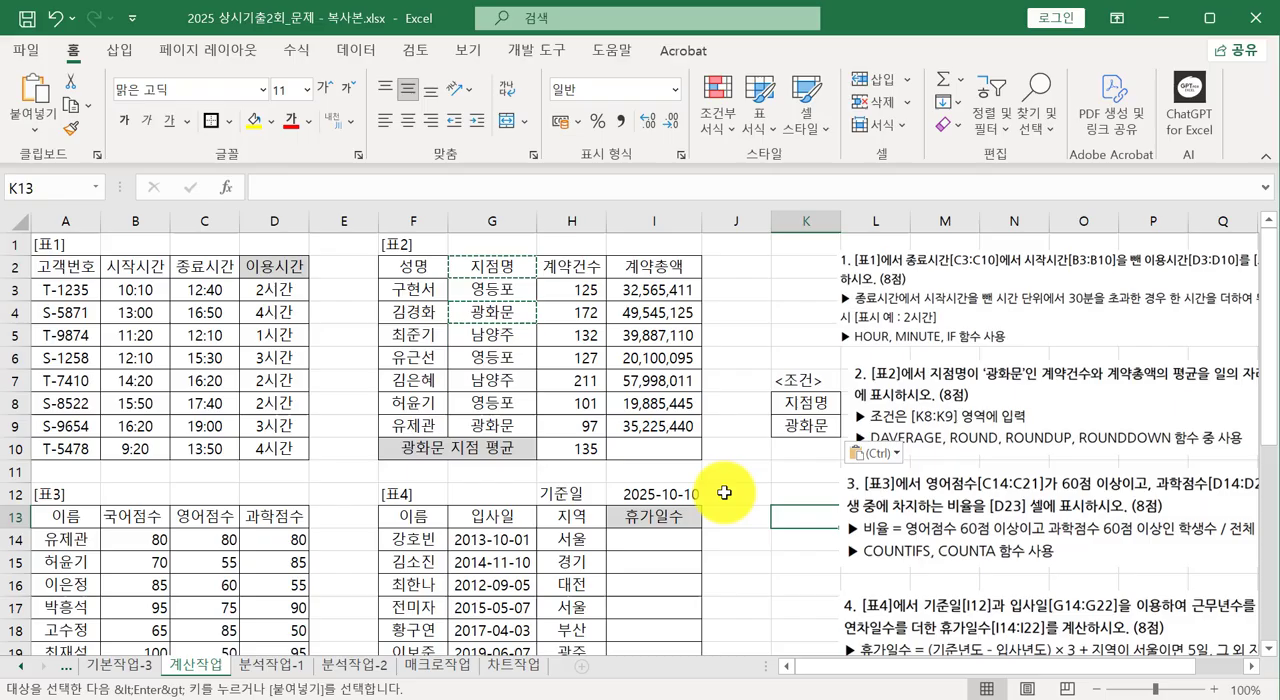
click(577, 451)
double_click(586, 449)
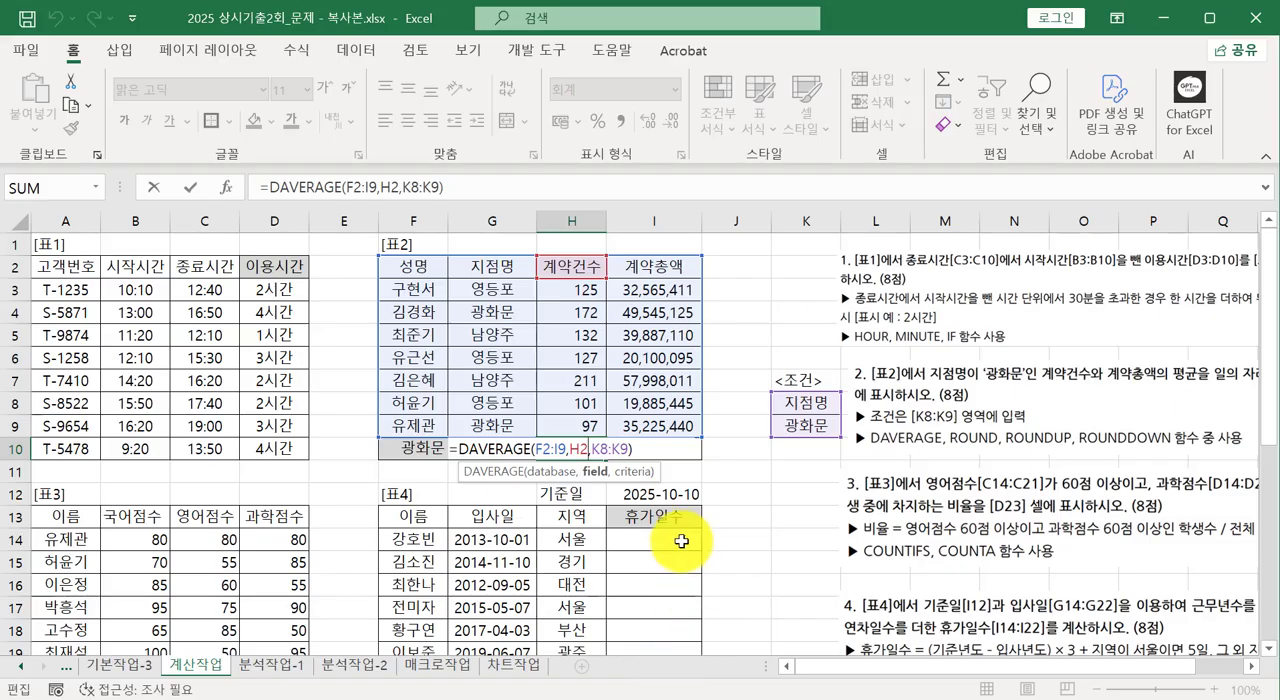
key(Escape)
Enter =DAVERAGE(F2:I9,I2,K8:K9) in cell I10 for the average contract total, and select cell H10.
click(658, 441)
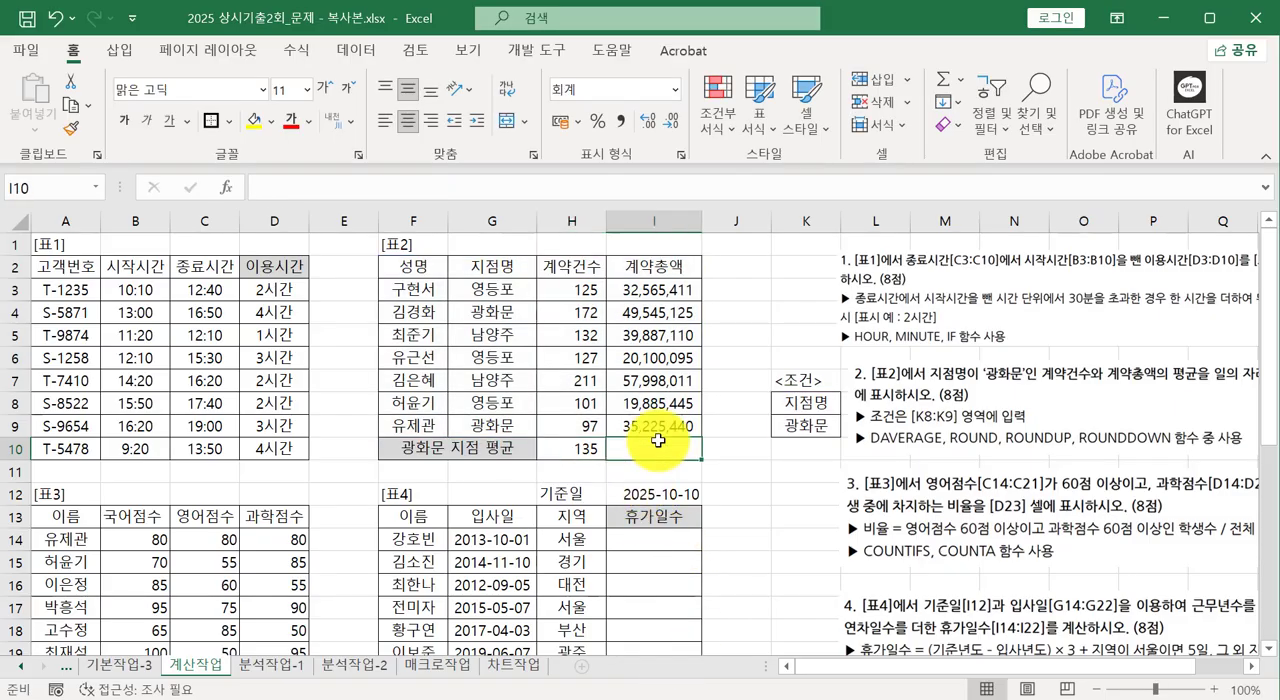
text(=dav)
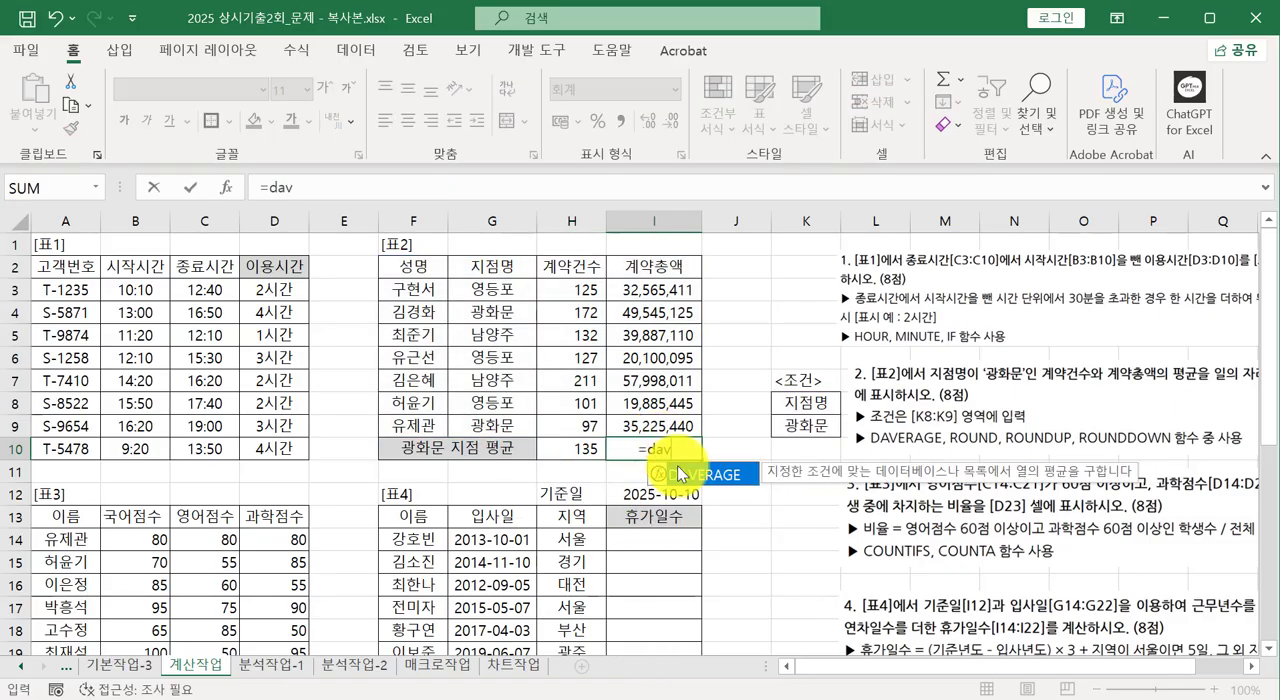
double_click(677, 474)
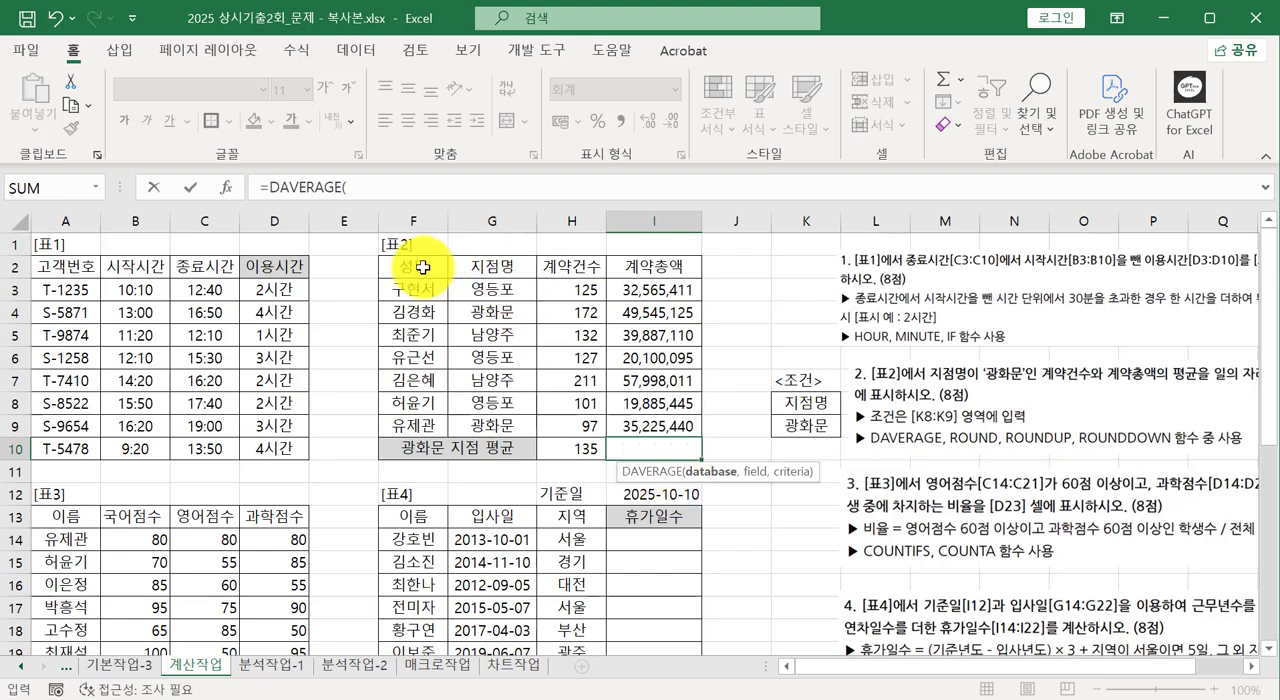
drag(423, 267, 628, 431)
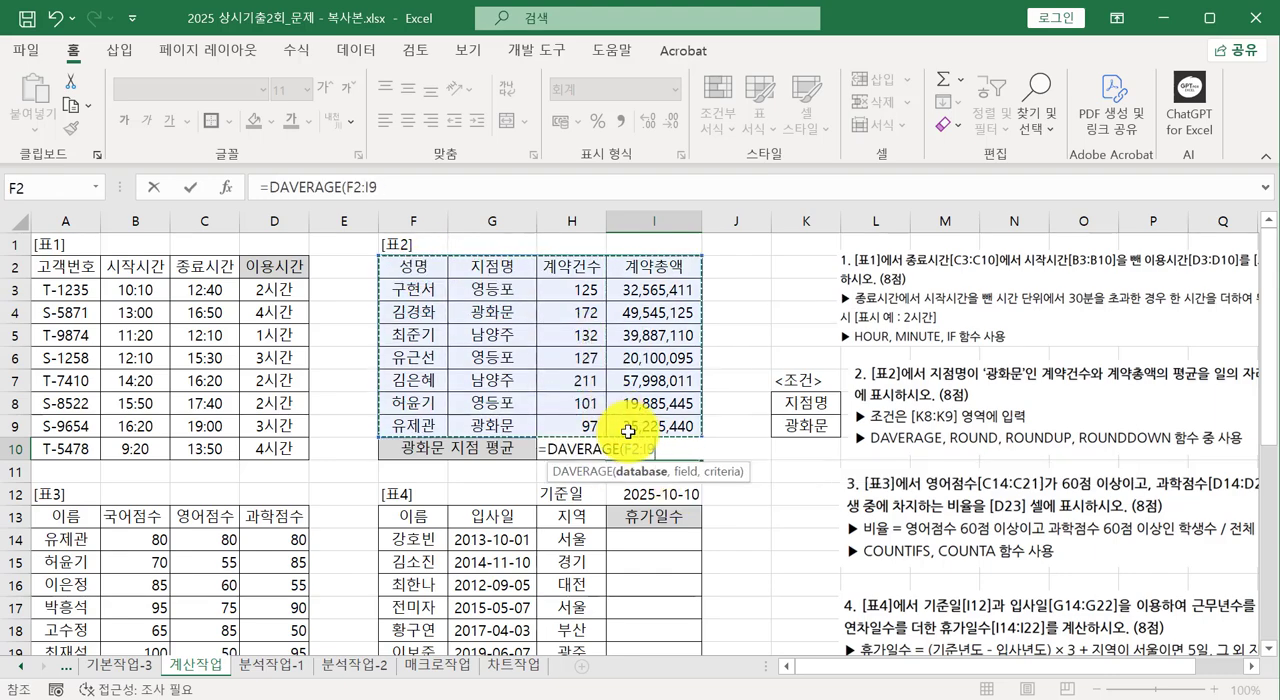
text(,)
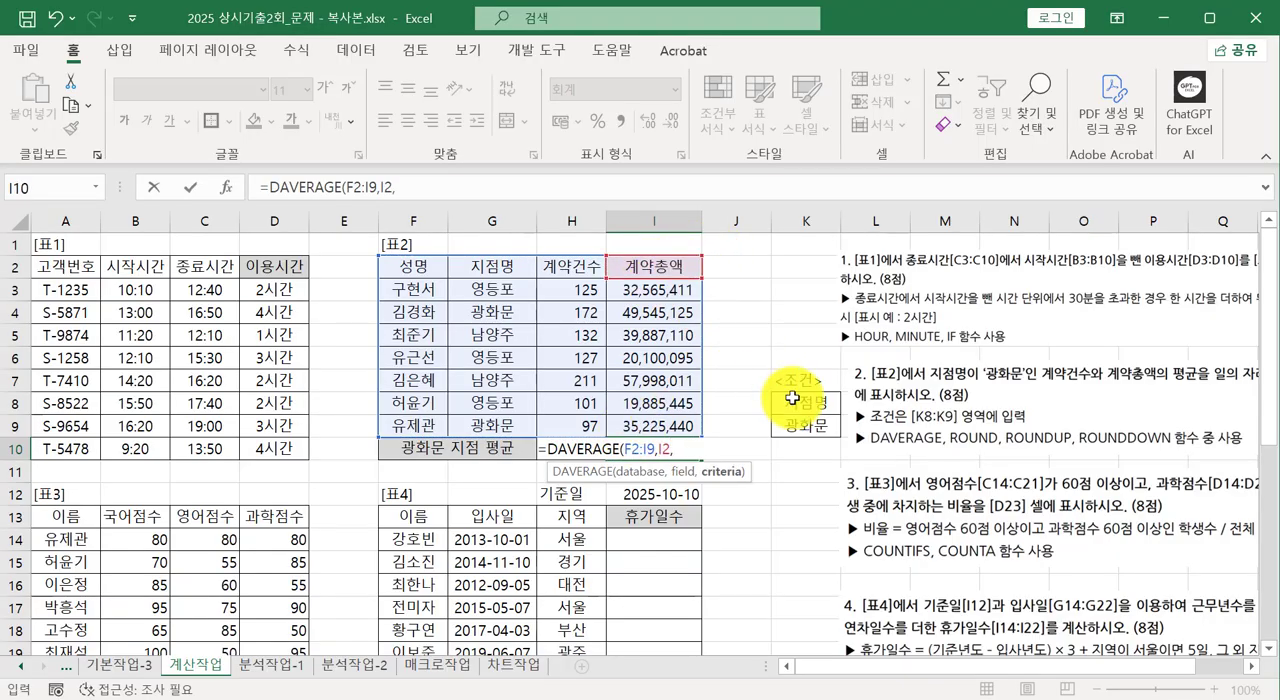
drag(790, 401, 800, 425)
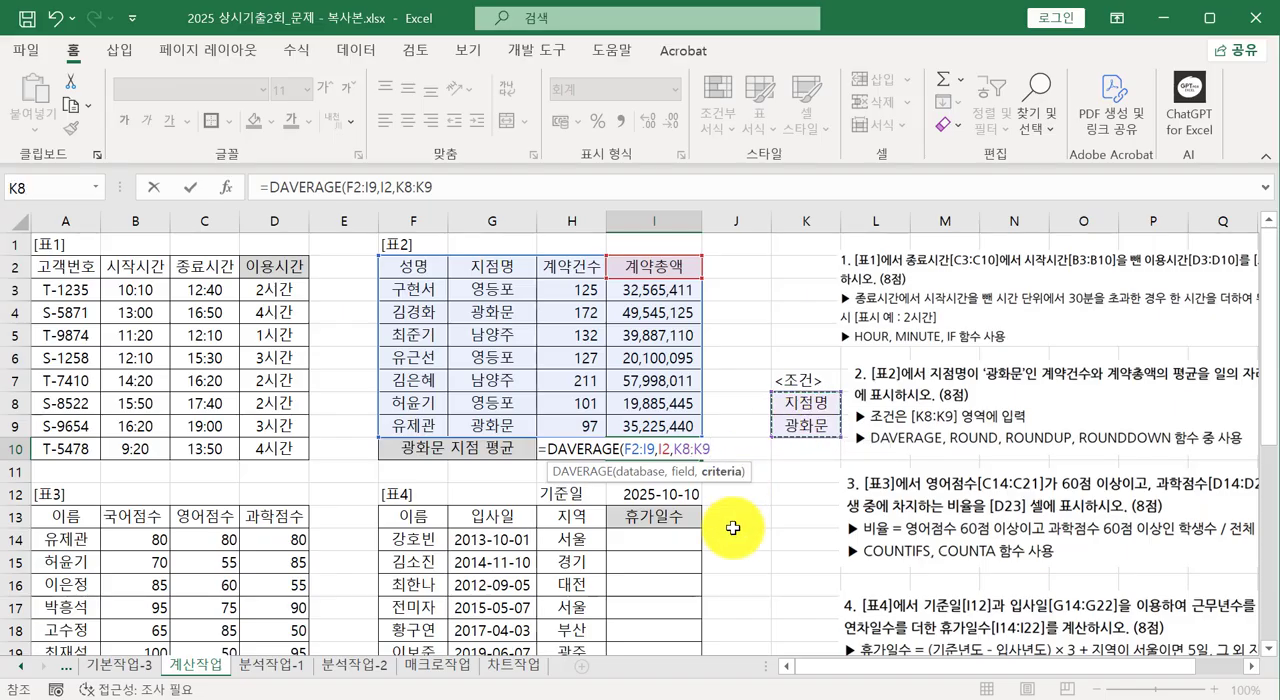
text())
key(Return)
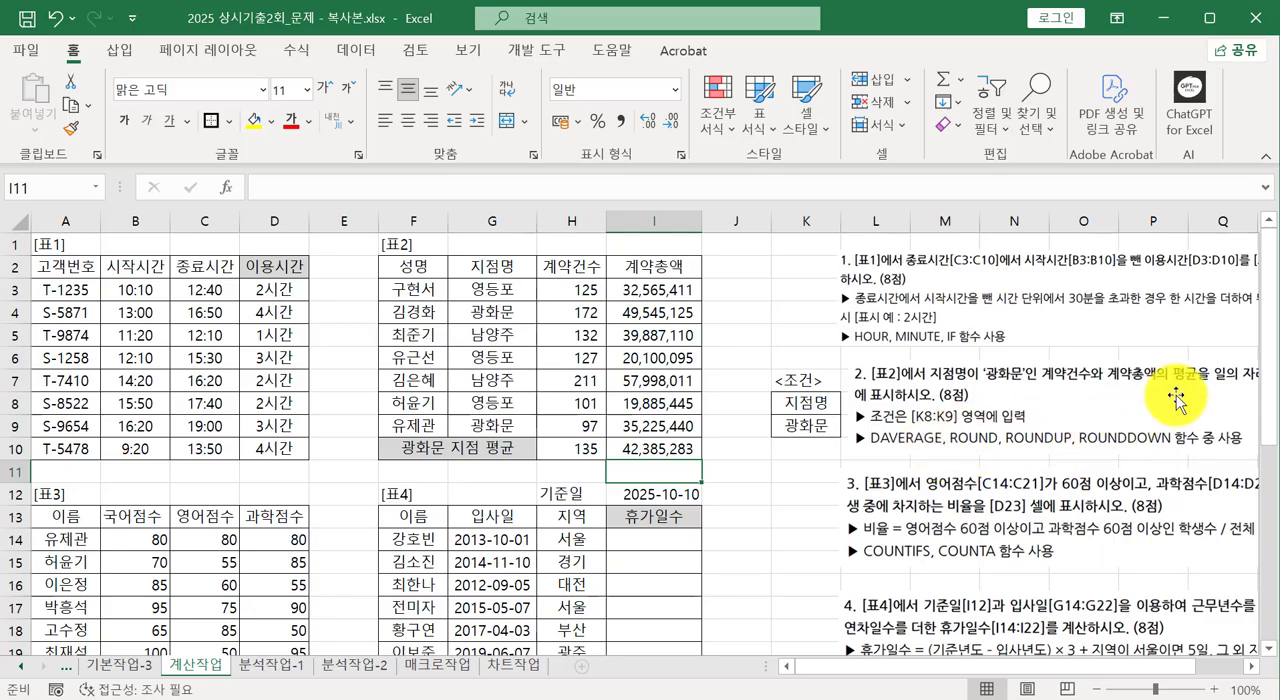
click(565, 447)
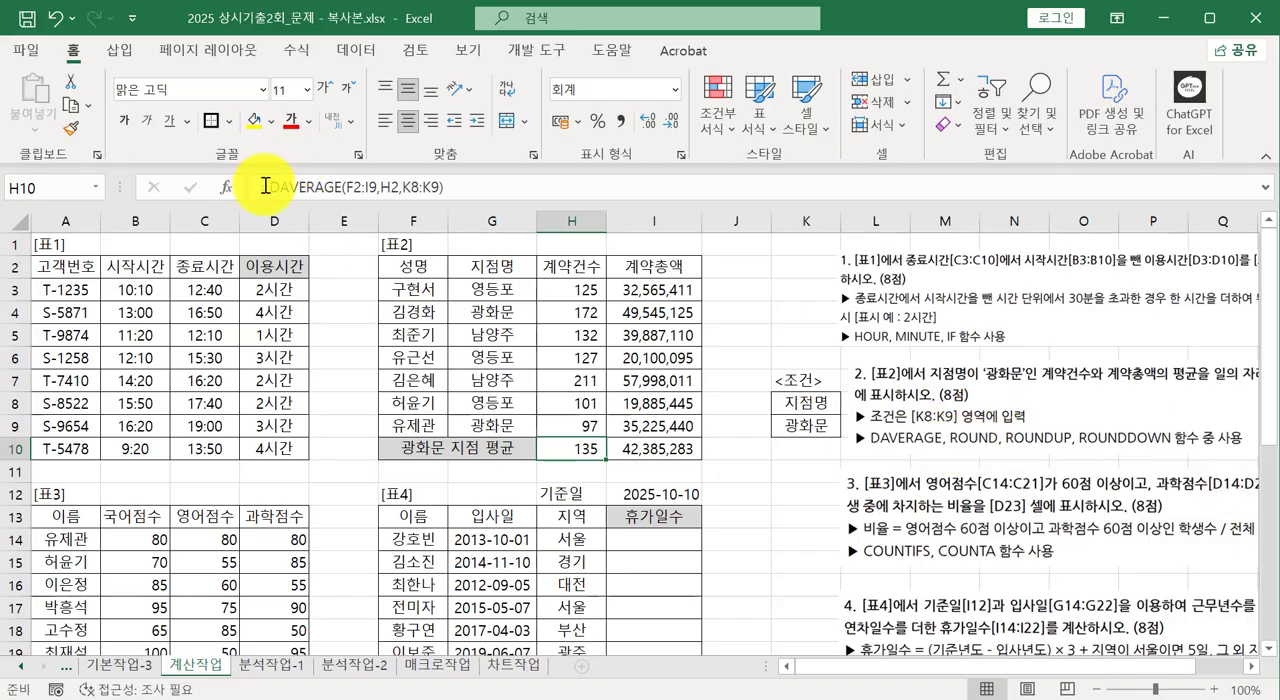
Wrap the DAVERAGE formula in H10 in ROUNDDOWN with -1 digits: =ROUNDDOWN(DAVERAGE(F2:I9,H2,K8:K9),-1).
double_click(564, 452)
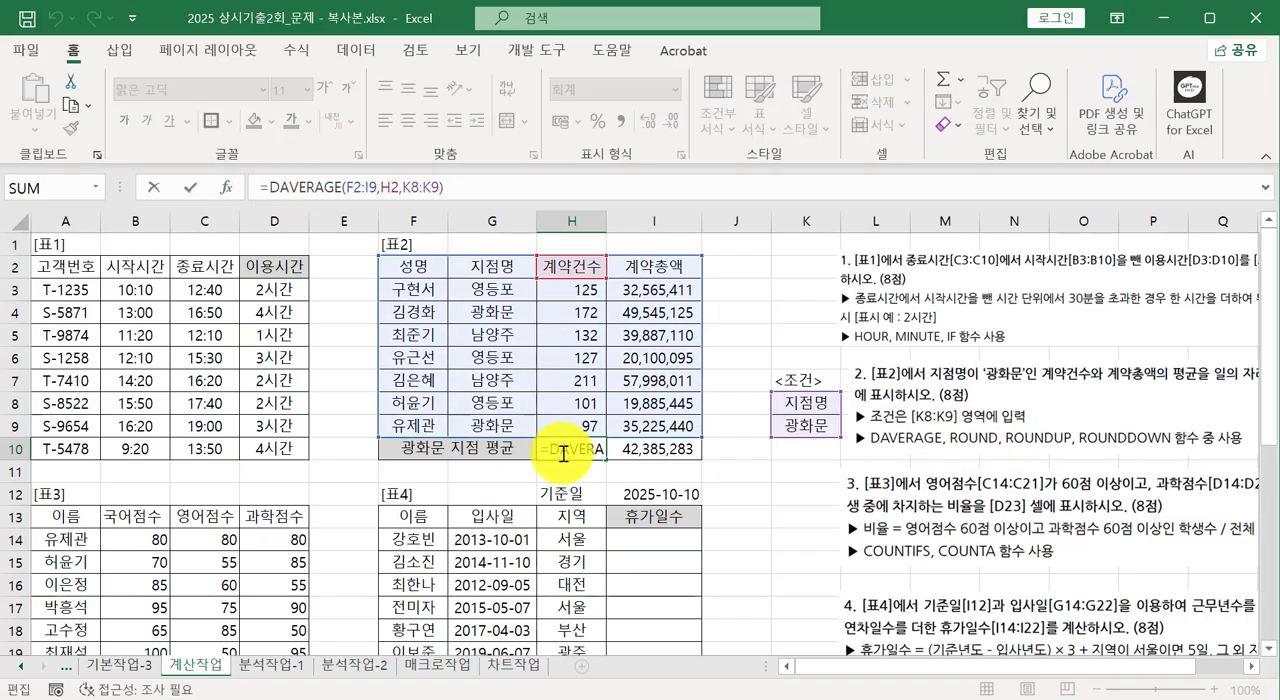
text(ㄱ)
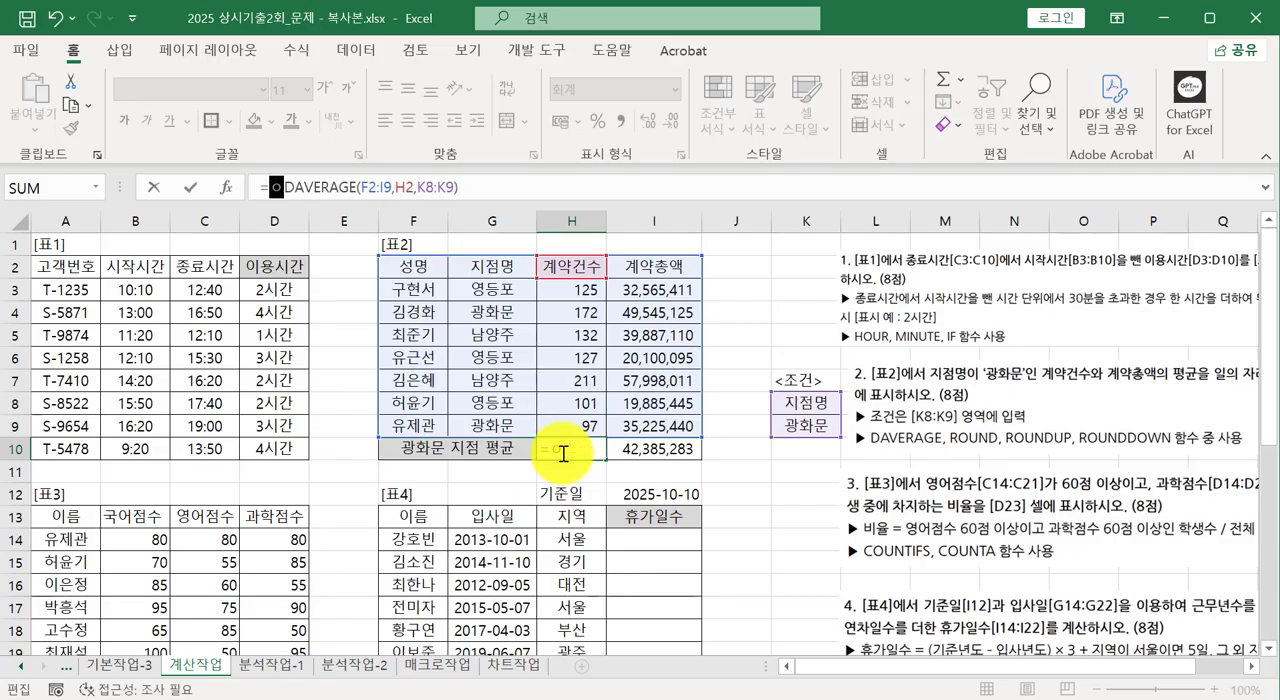
key(BackSpace)
text(ㄱ)
key(BackSpace)
text(rou)
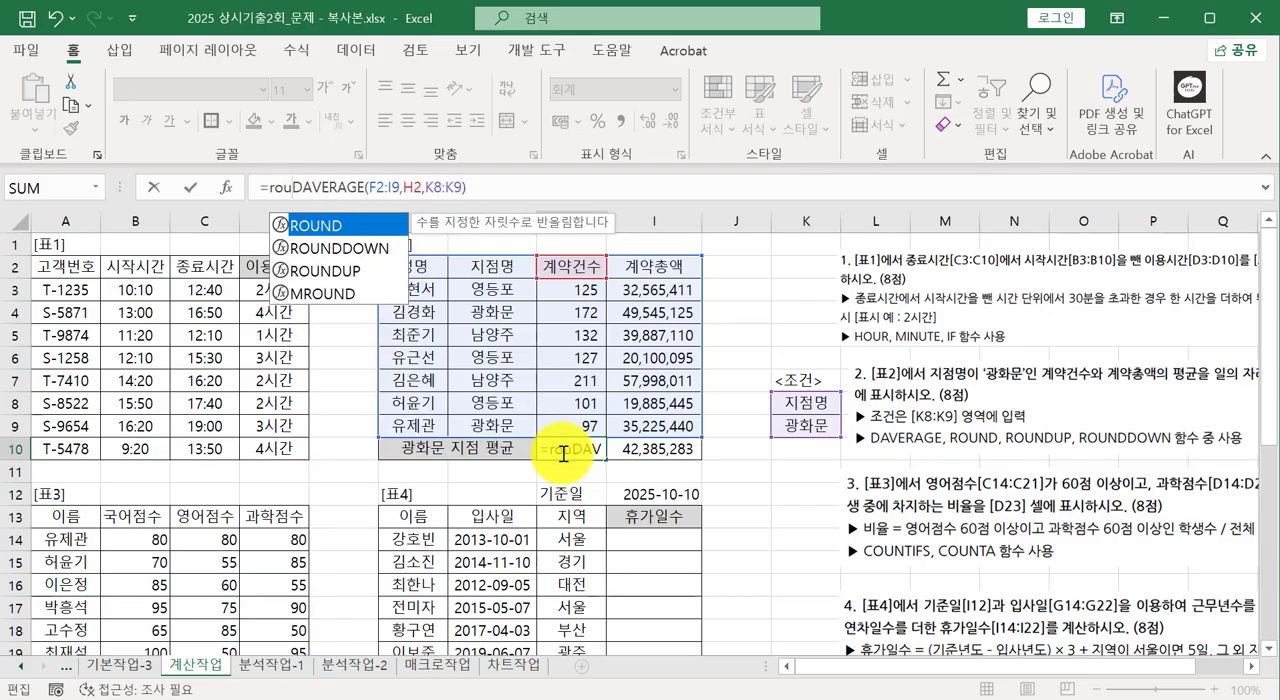
double_click(340, 248)
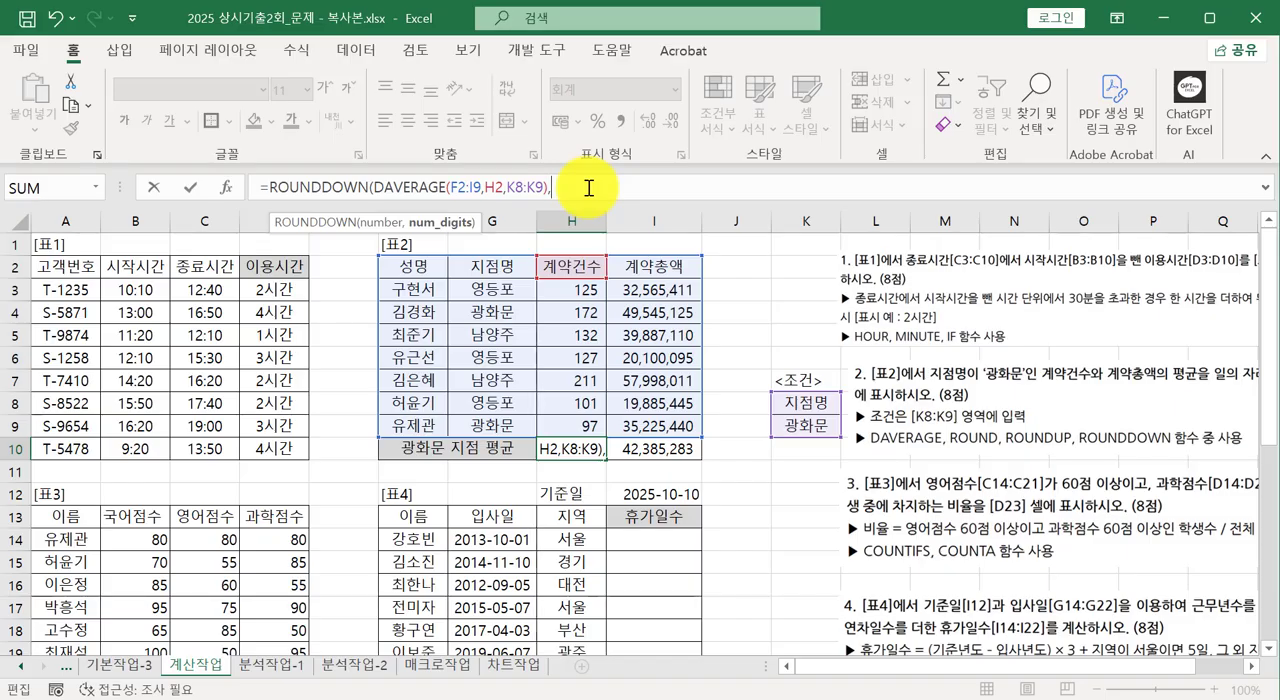
text(,-1))
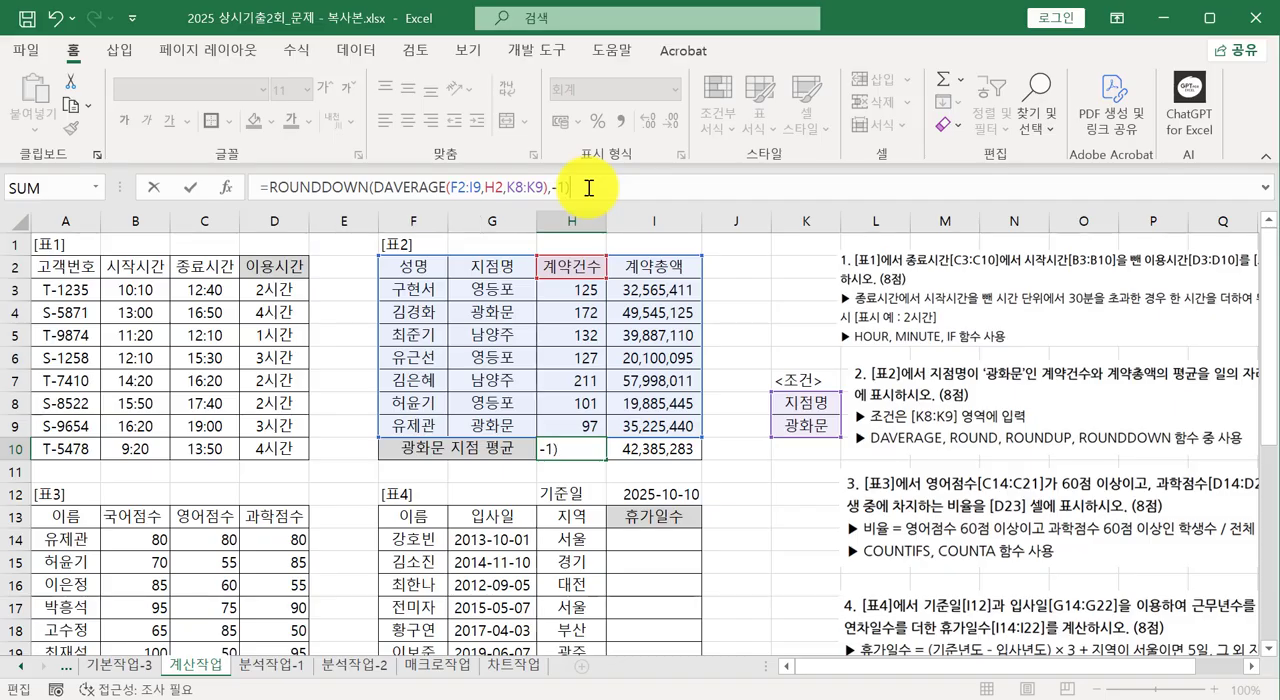
key(Return)
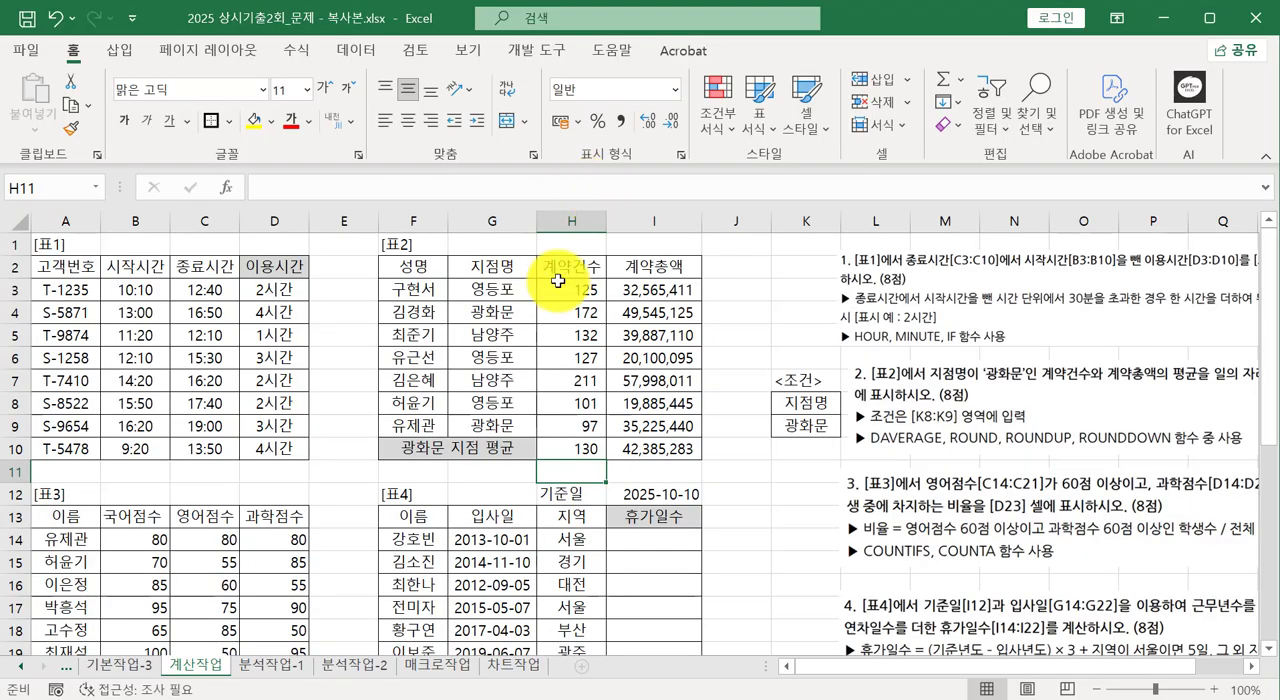
Round down the contract total average in I10 with =ROUNDDOWN(DAVERAGE(F2:I9,I2,K8:K9),-1), and select the cell to review it.
click(632, 448)
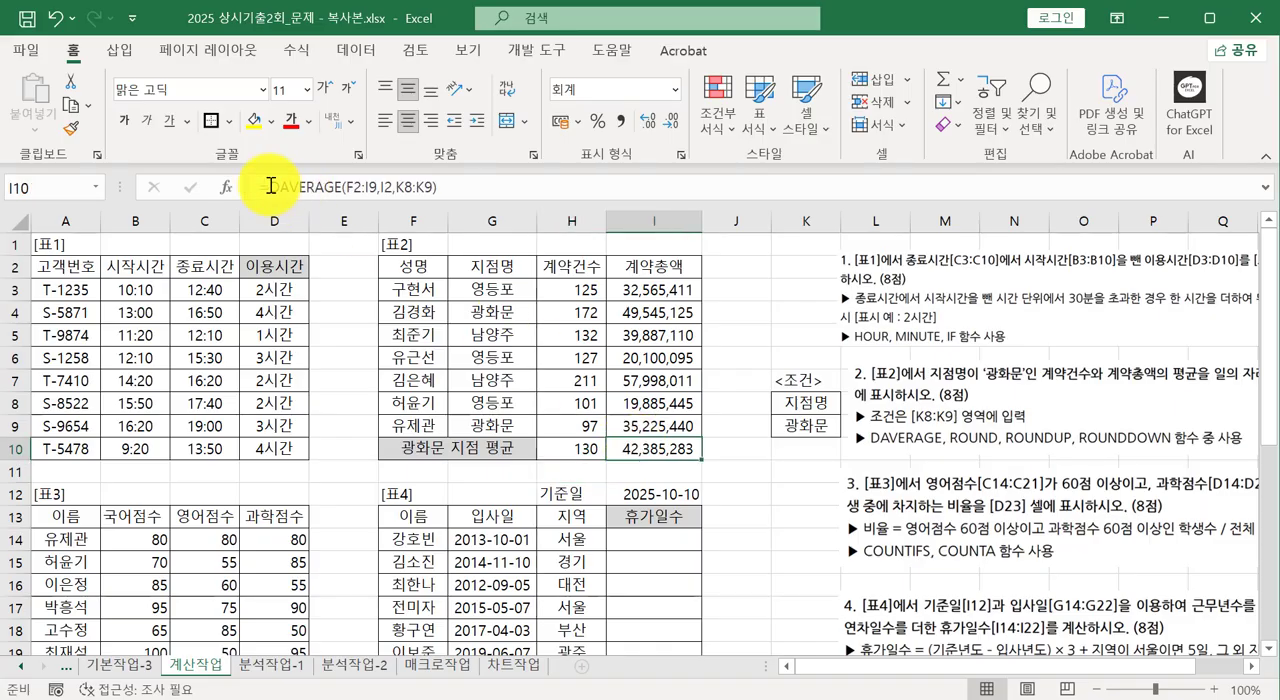
click(270, 186)
text(r)
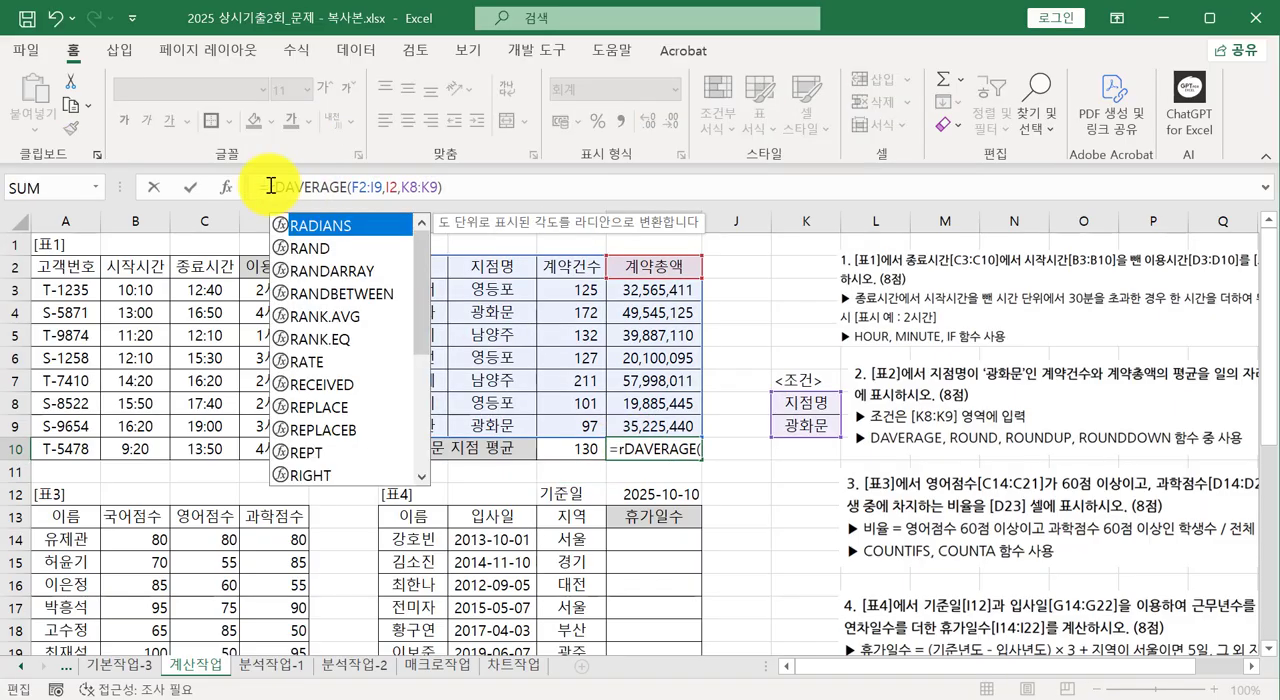
text(ou)
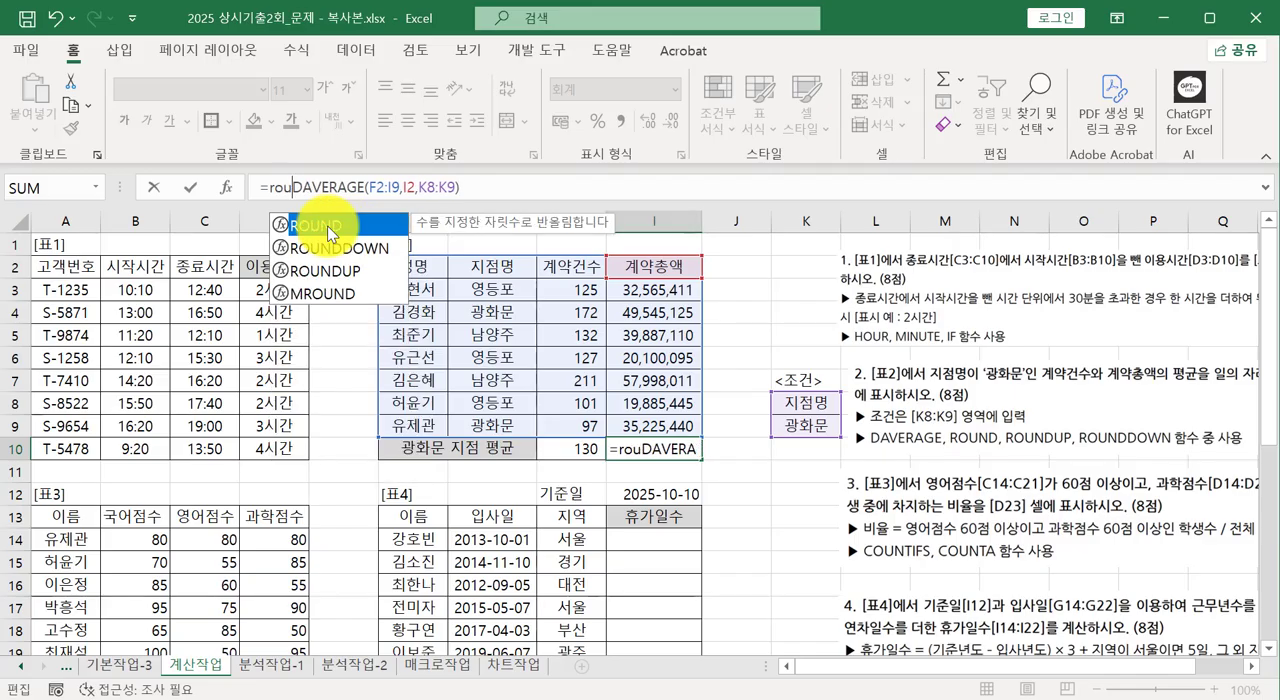
double_click(367, 247)
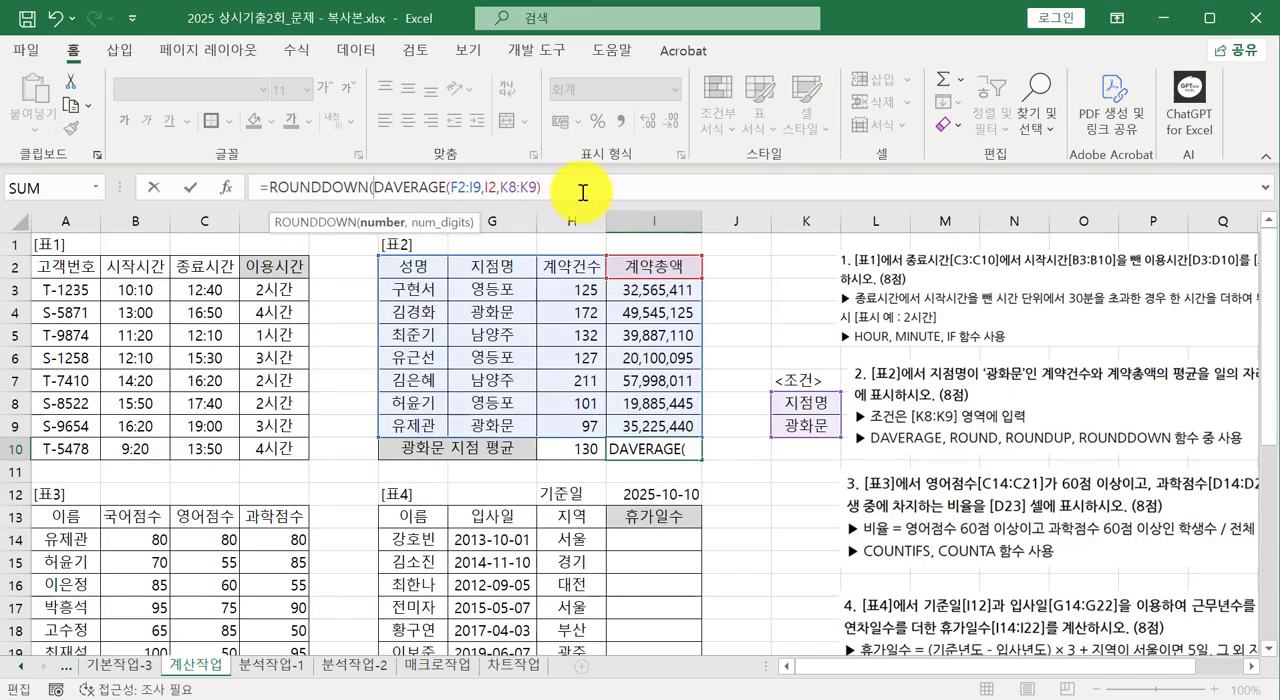
click(582, 193)
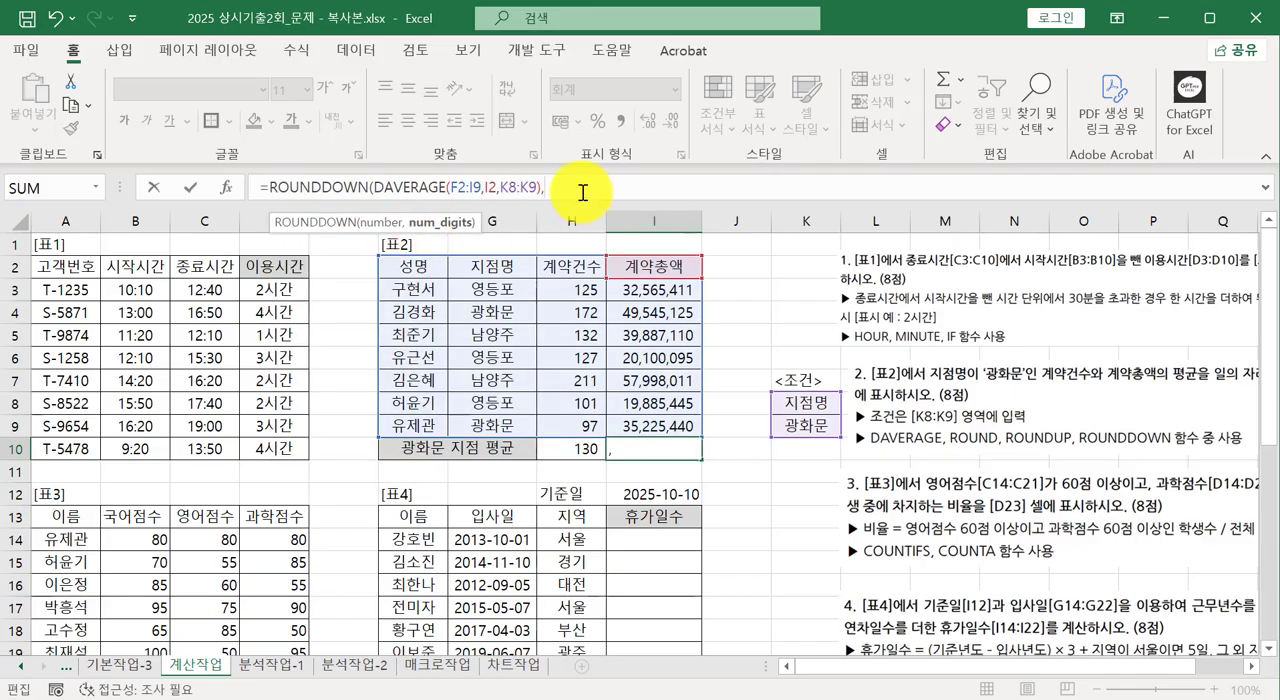
text(-1)
key(Return)
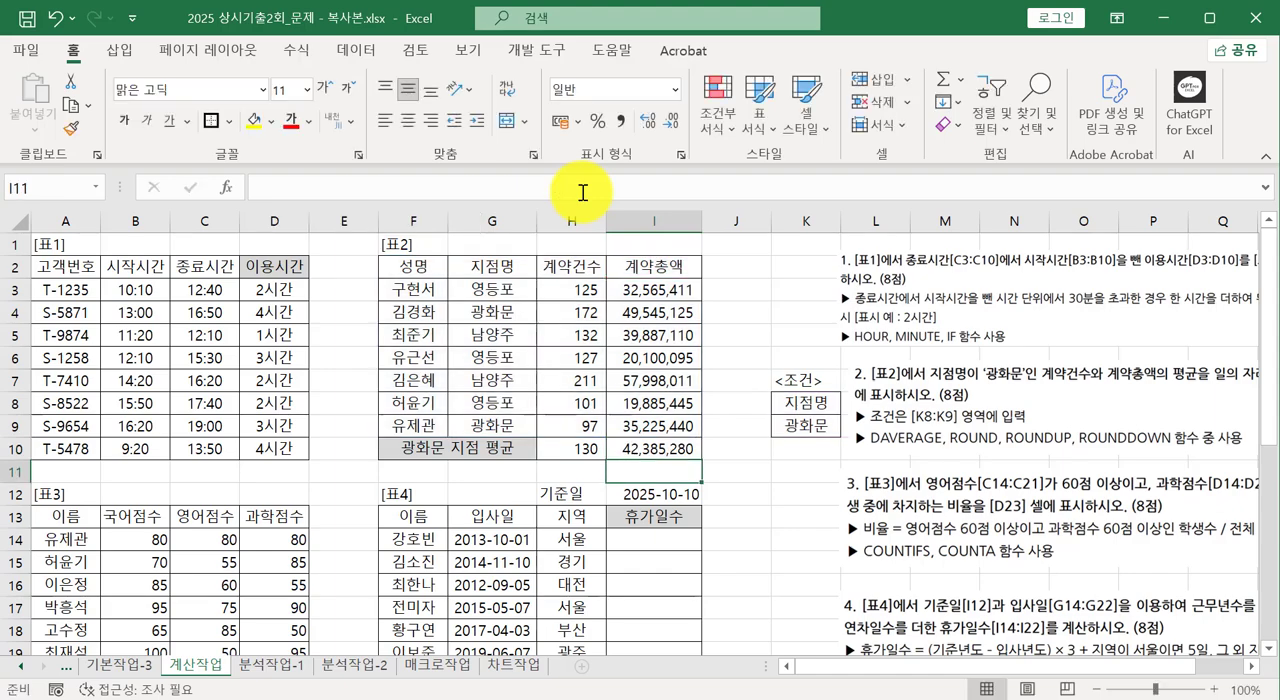
click(634, 449)
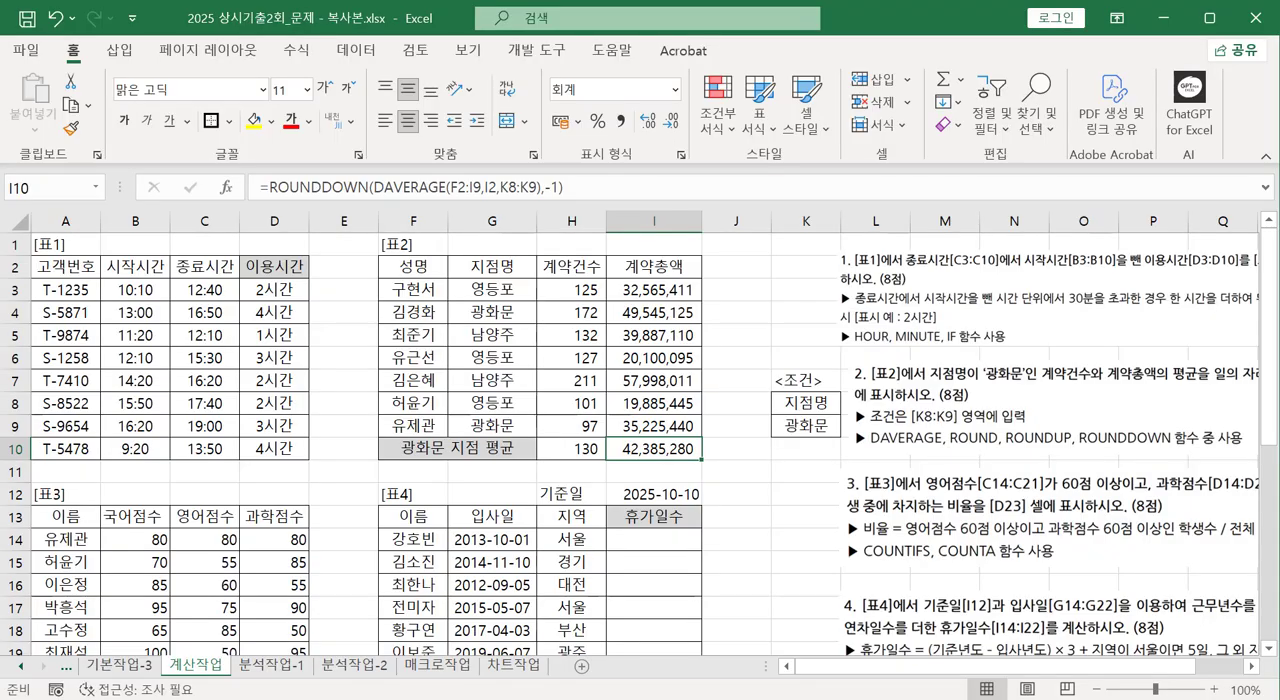
Place the question 3 instruction picture beside row 23, next to table 3, and clear the existing content of cell D23.
scroll(148, 467, down, 3)
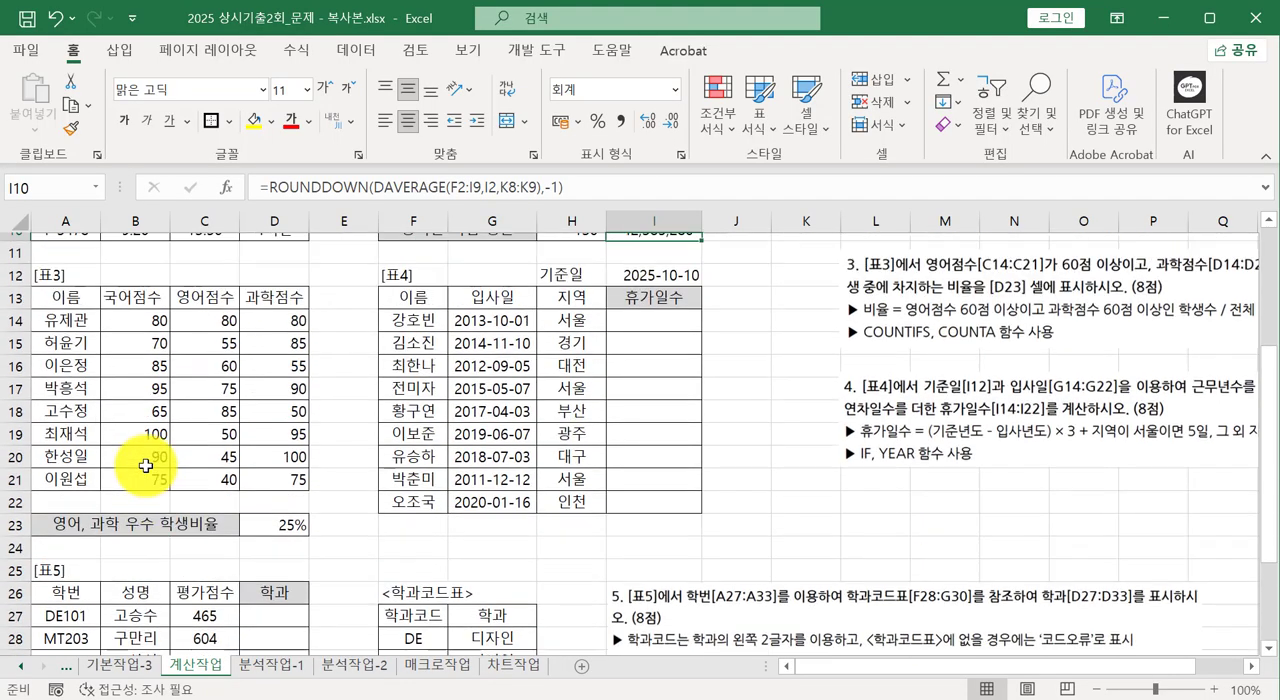
drag(1120, 340, 562, 555)
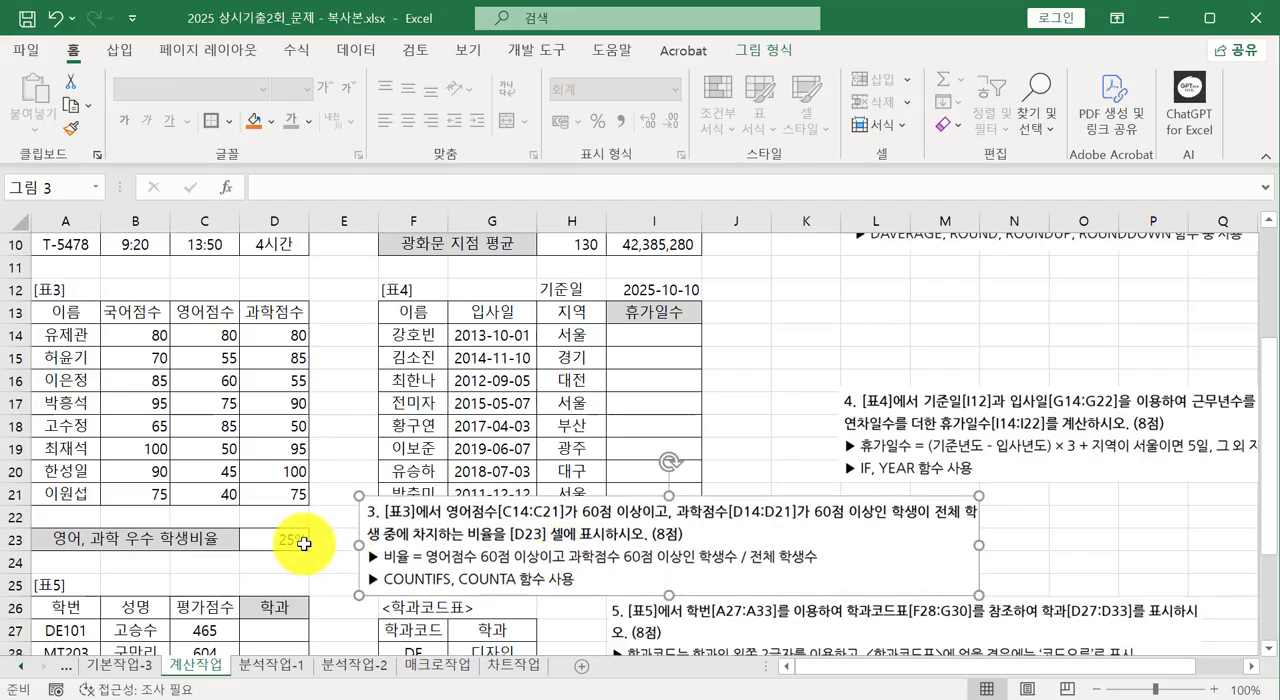
click(293, 538)
key(Delete)
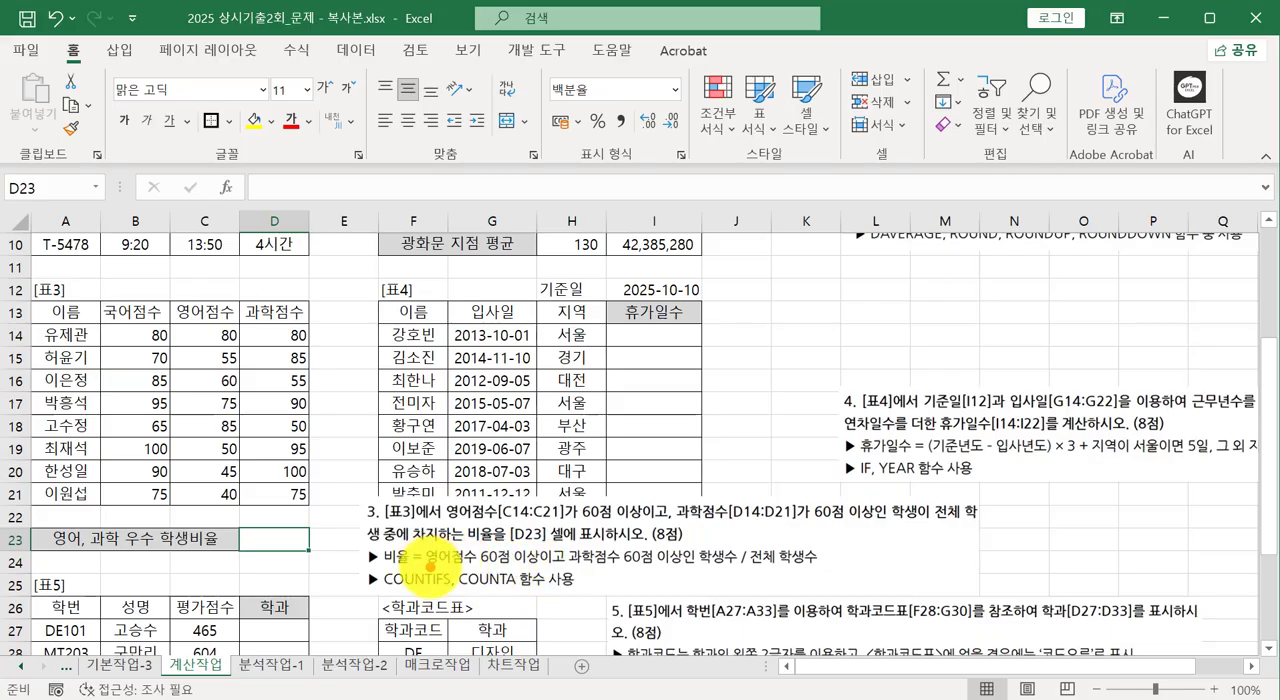
mouse_move(385, 570)
mouse_down()
mouse_move(750, 570)
mouse_move(741, 560)
mouse_move(732, 587)
mouse_move(830, 576)
mouse_up()
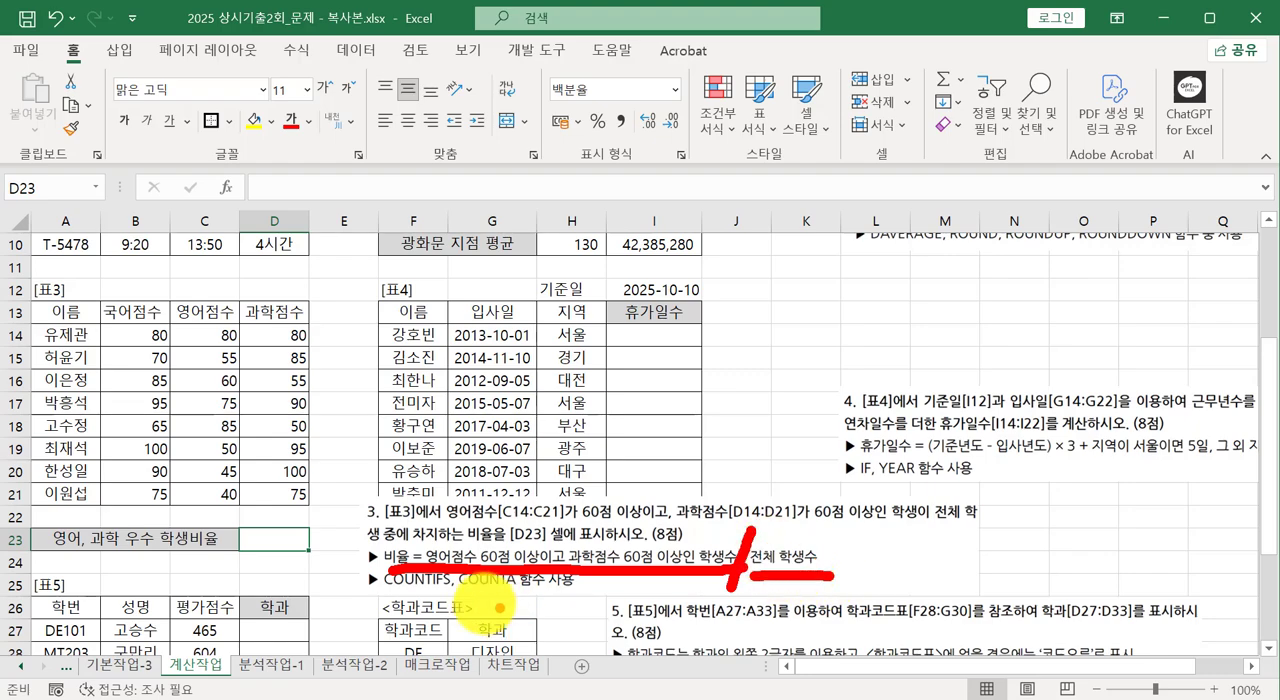
drag(498, 603, 770, 580)
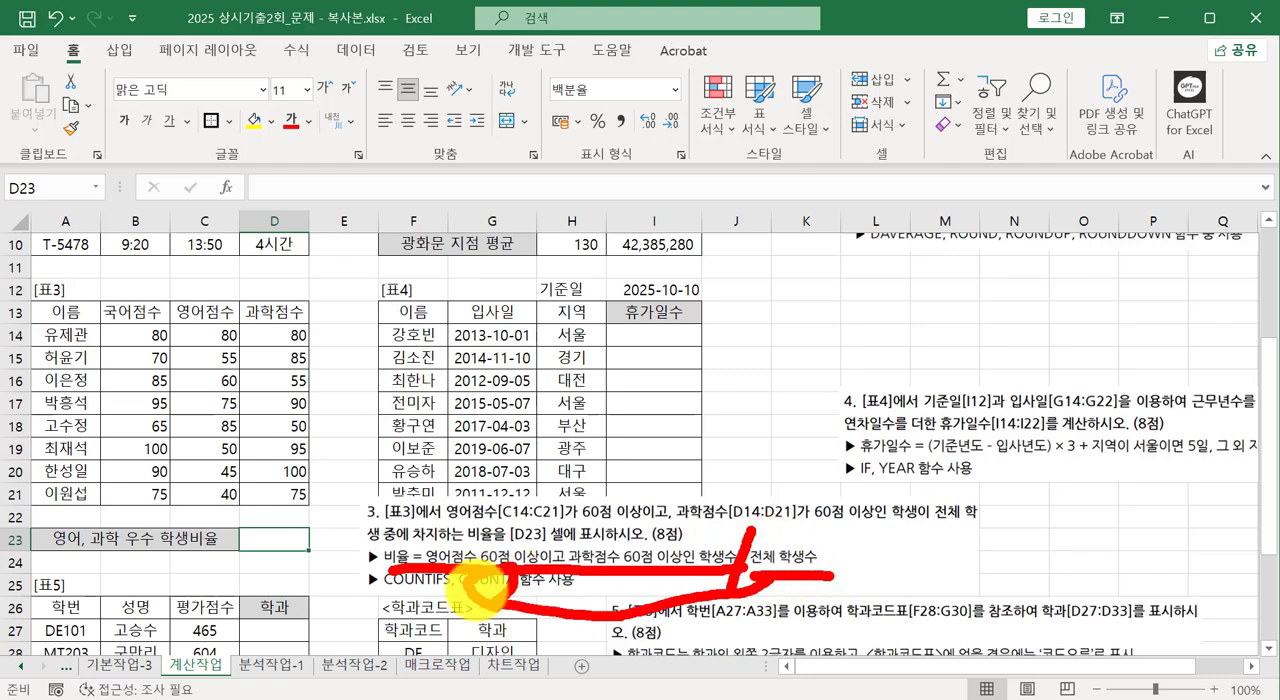
mouse_move(461, 602)
mouse_down()
mouse_move(388, 596)
mouse_move(586, 523)
mouse_move(610, 570)
mouse_move(513, 545)
mouse_move(640, 555)
mouse_move(648, 573)
mouse_up()
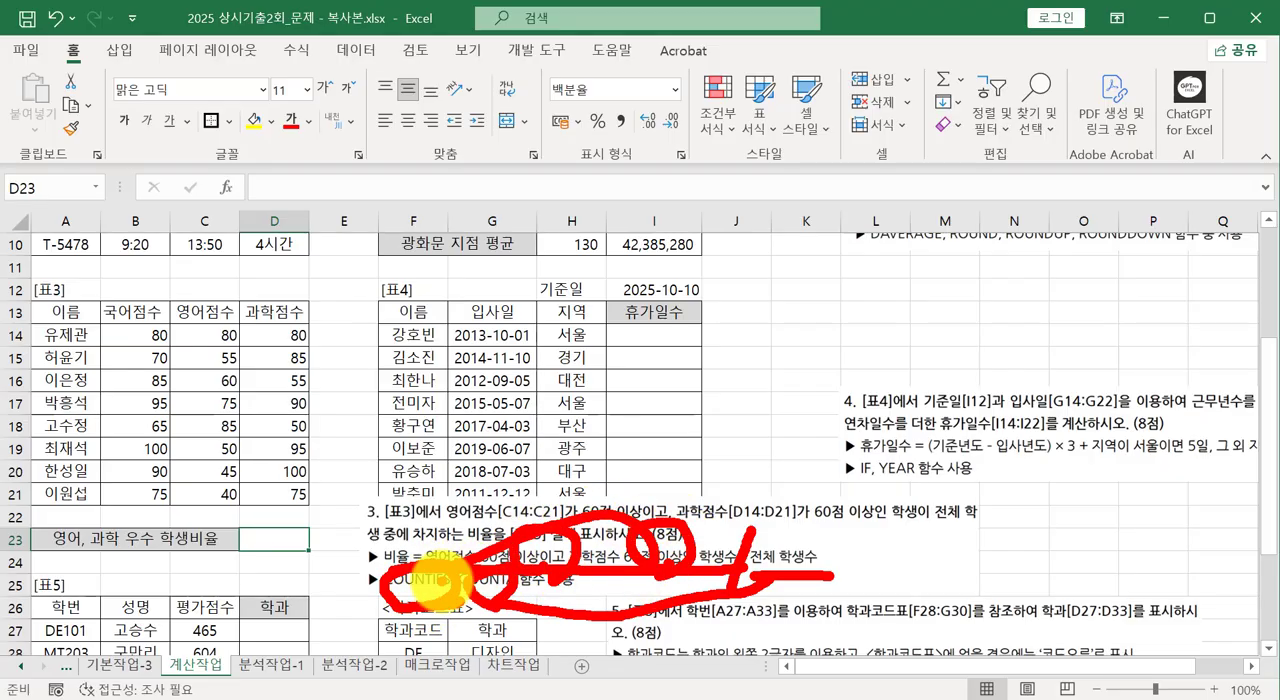
key(Escape)
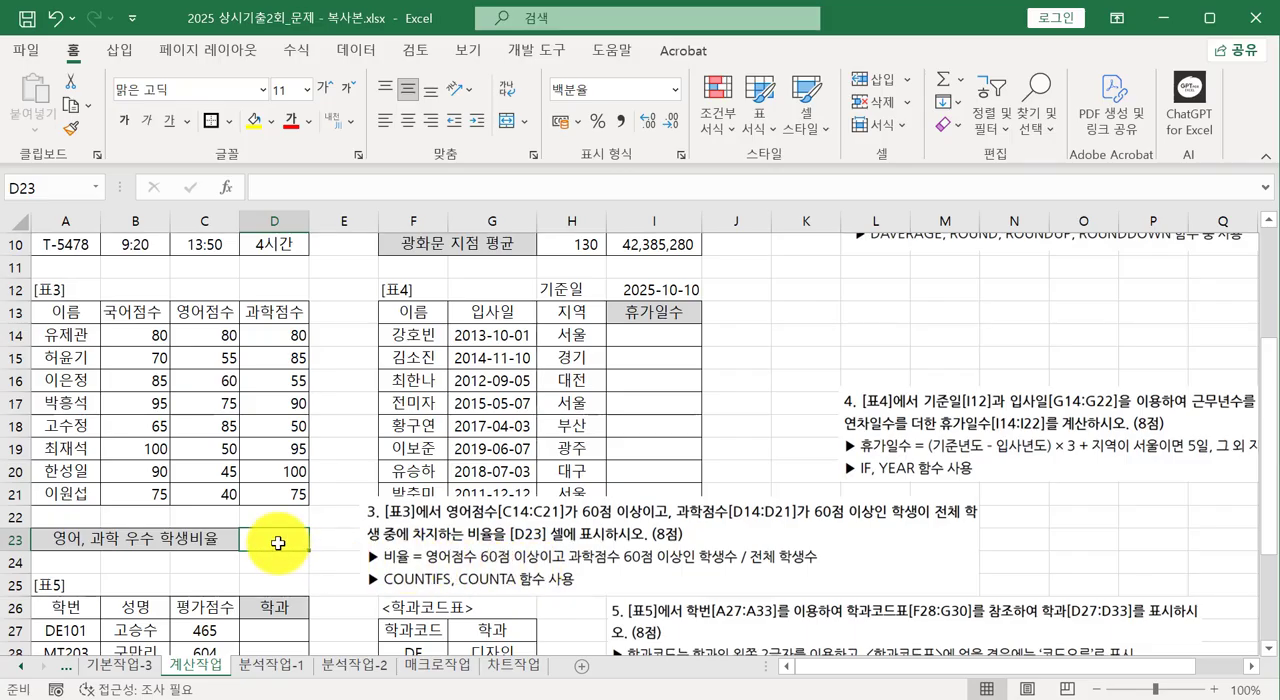
Enter =COUNTIFS(C14:C21,">=60",D14:D21,">=60") in D23 to count students with at least 60 in both English and science.
text(=c)
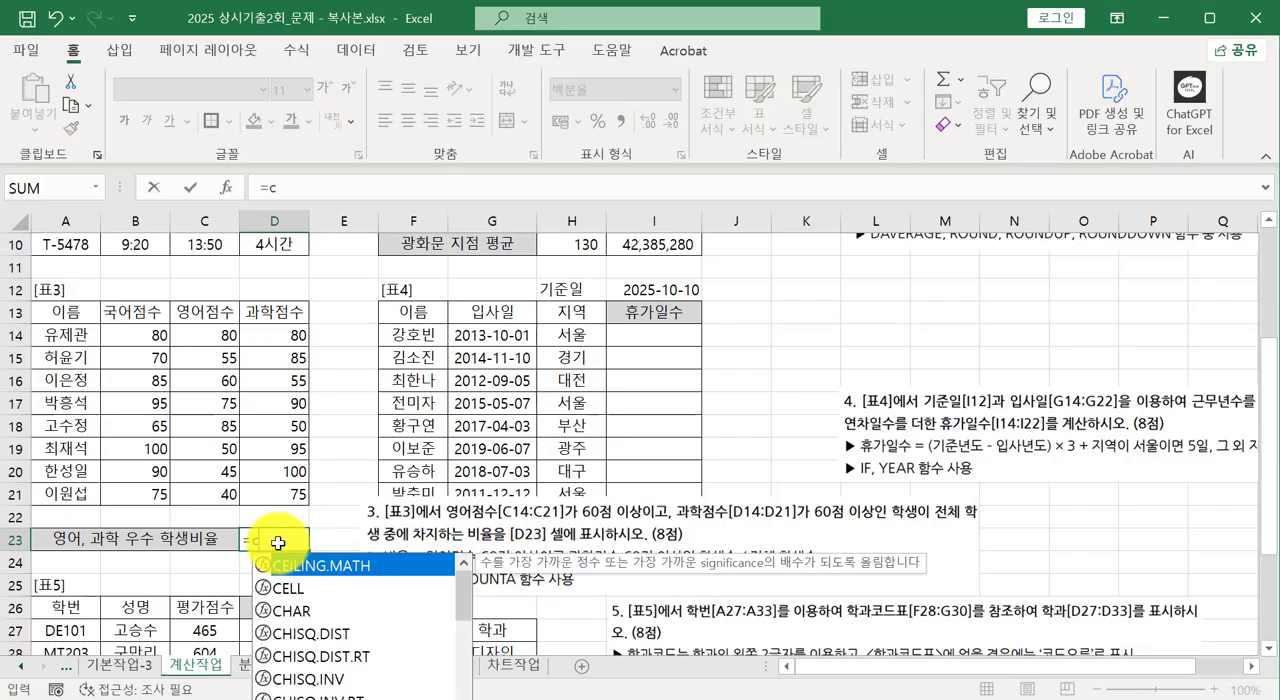
text(ountifs()
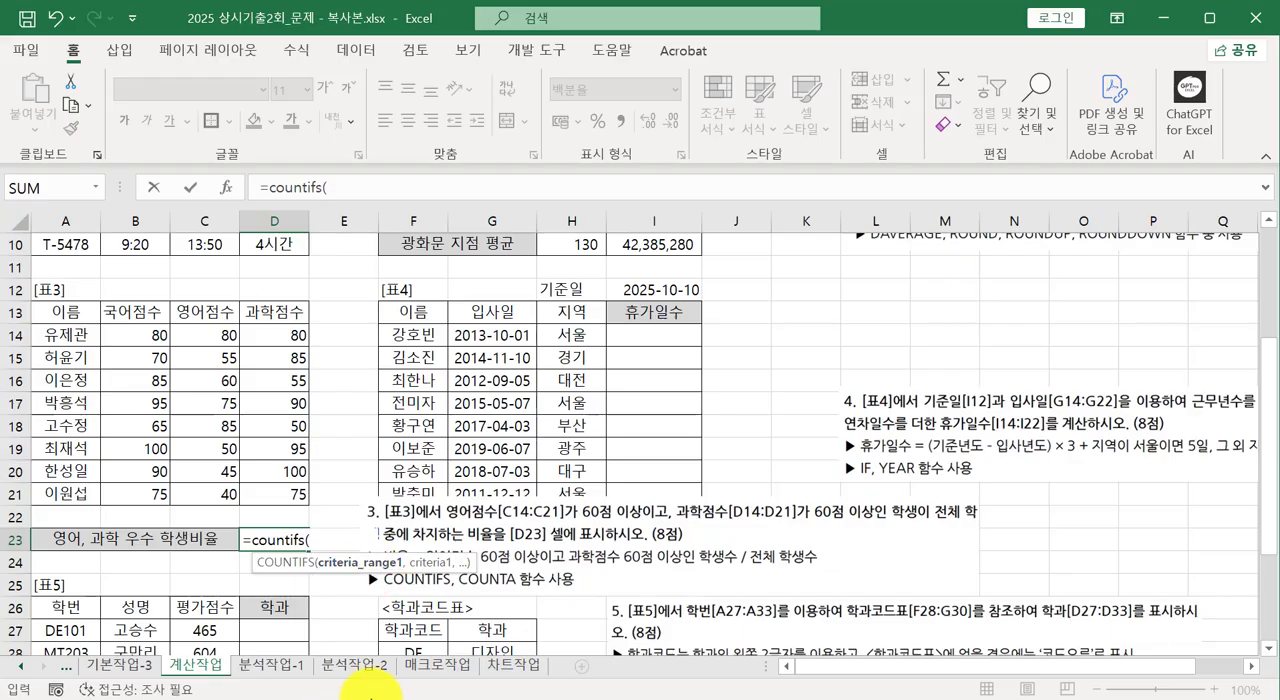
drag(205, 337, 189, 490)
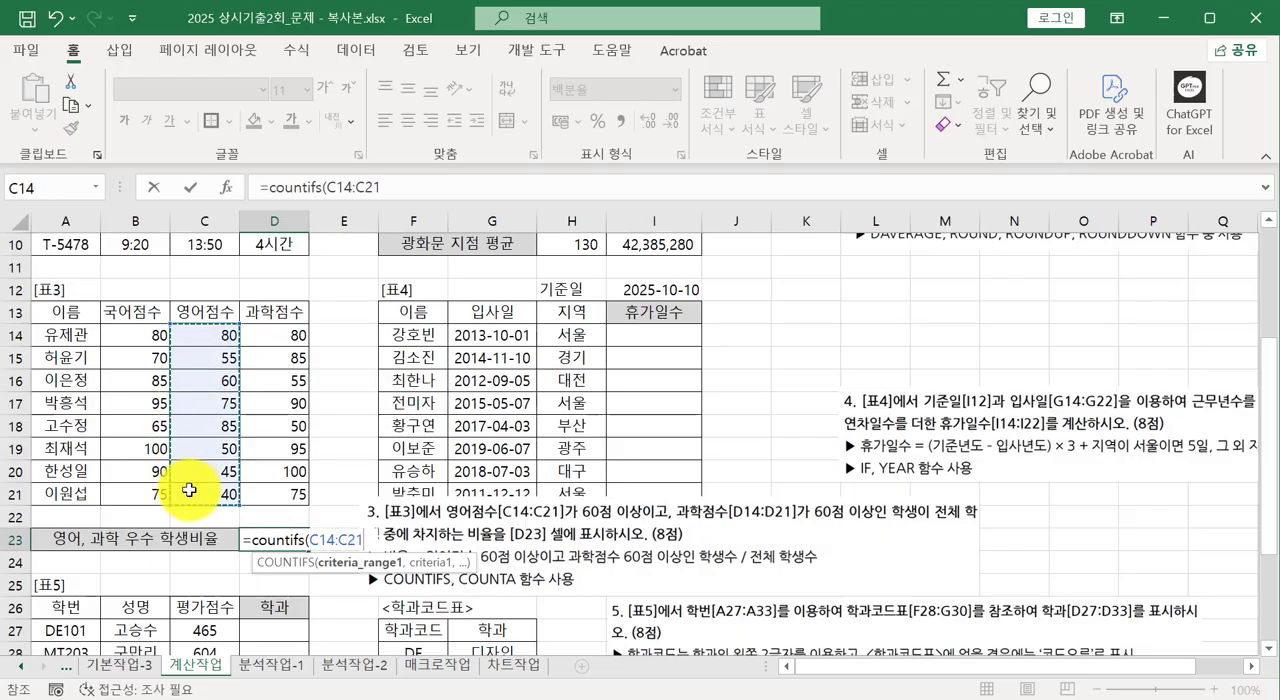
text(,)
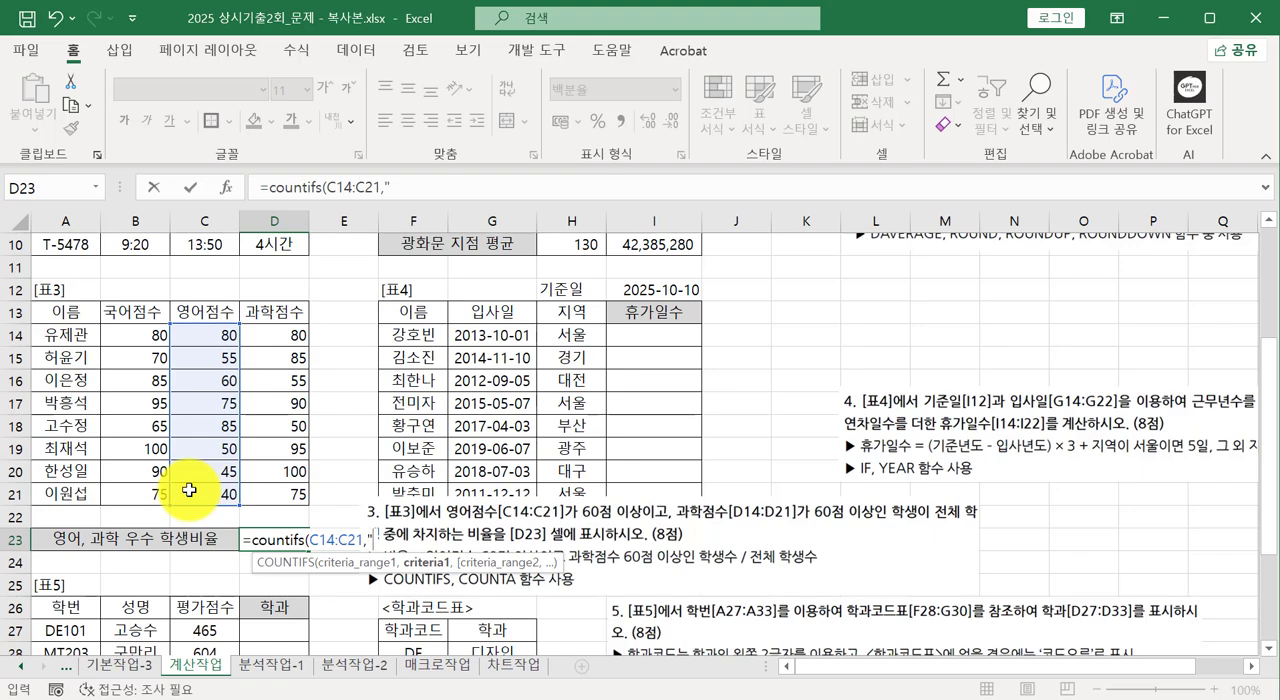
text(">=)
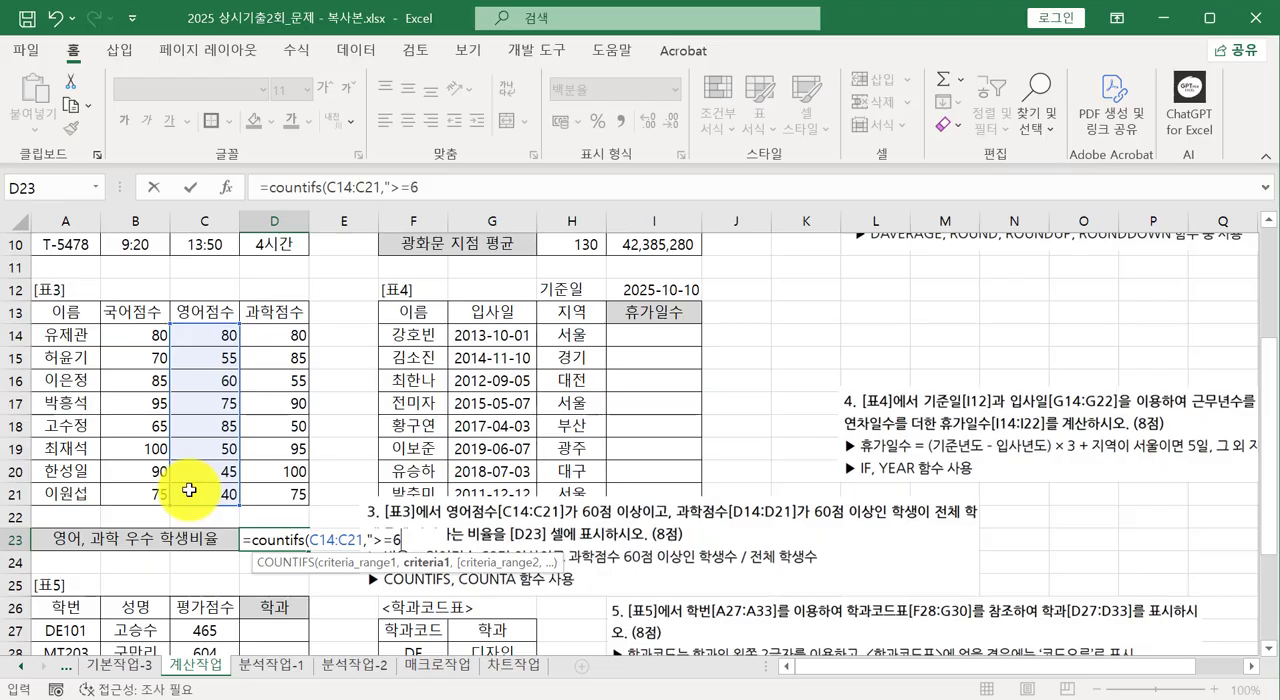
text(60",)
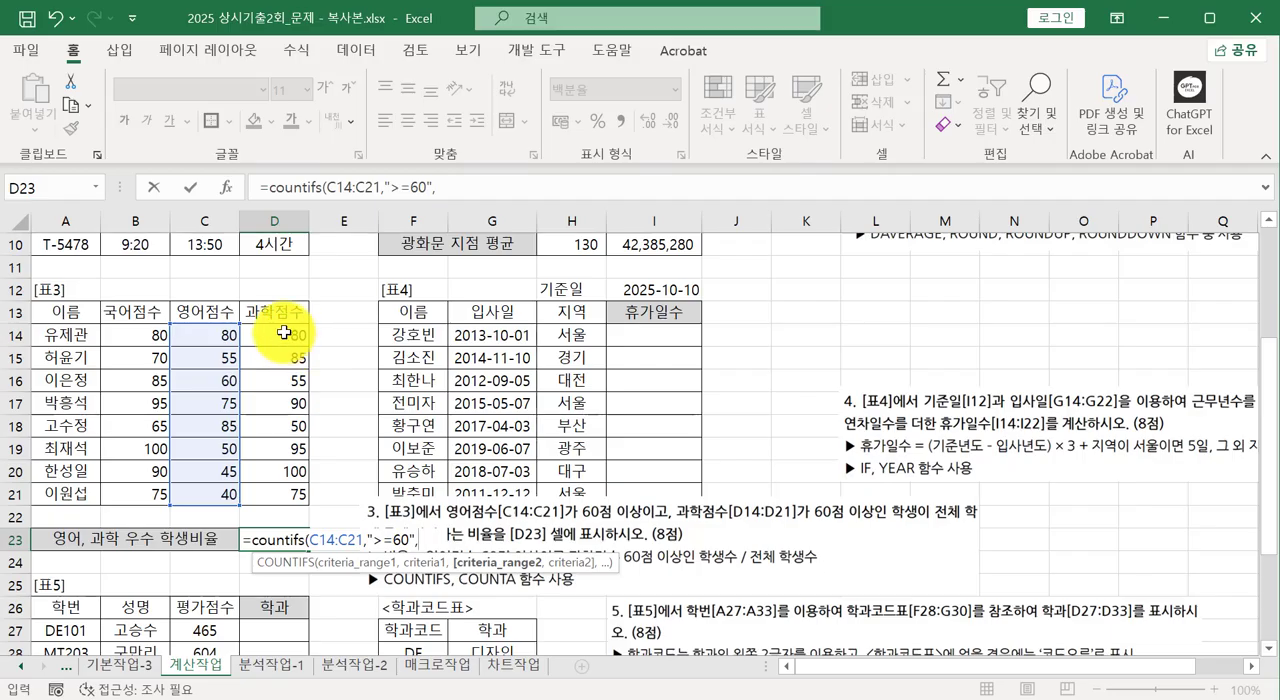
drag(284, 332, 280, 504)
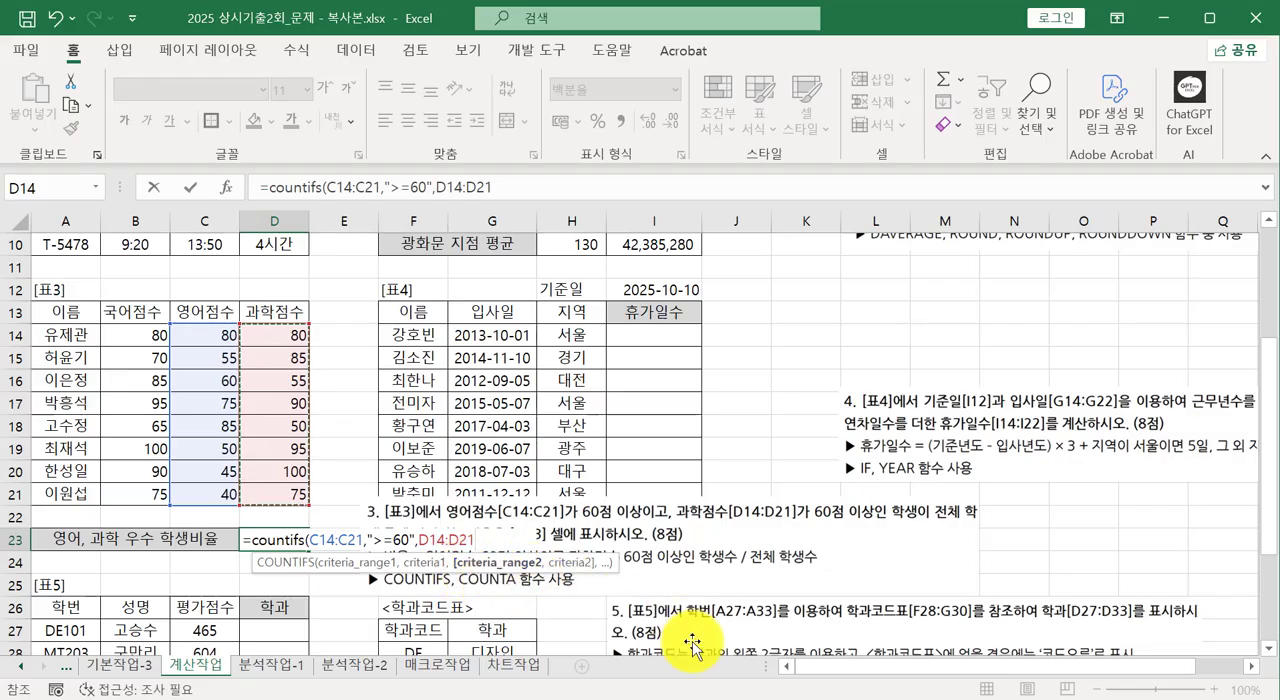
text(,">=60)
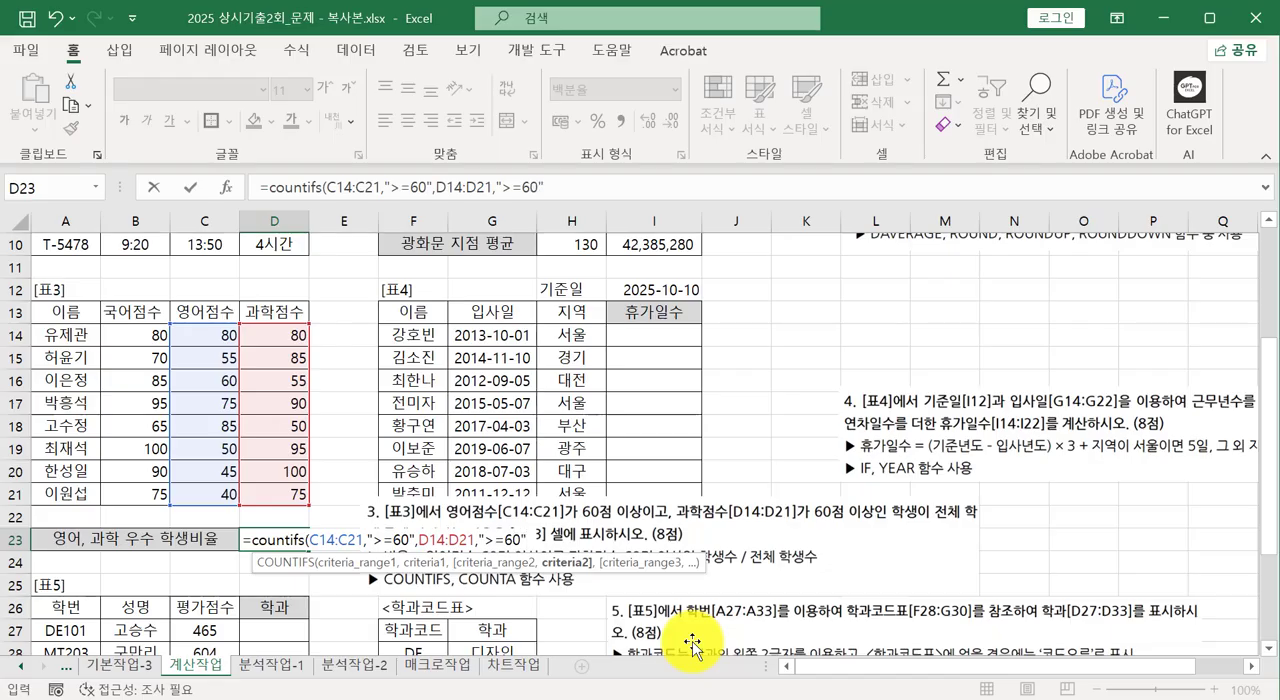
text("))
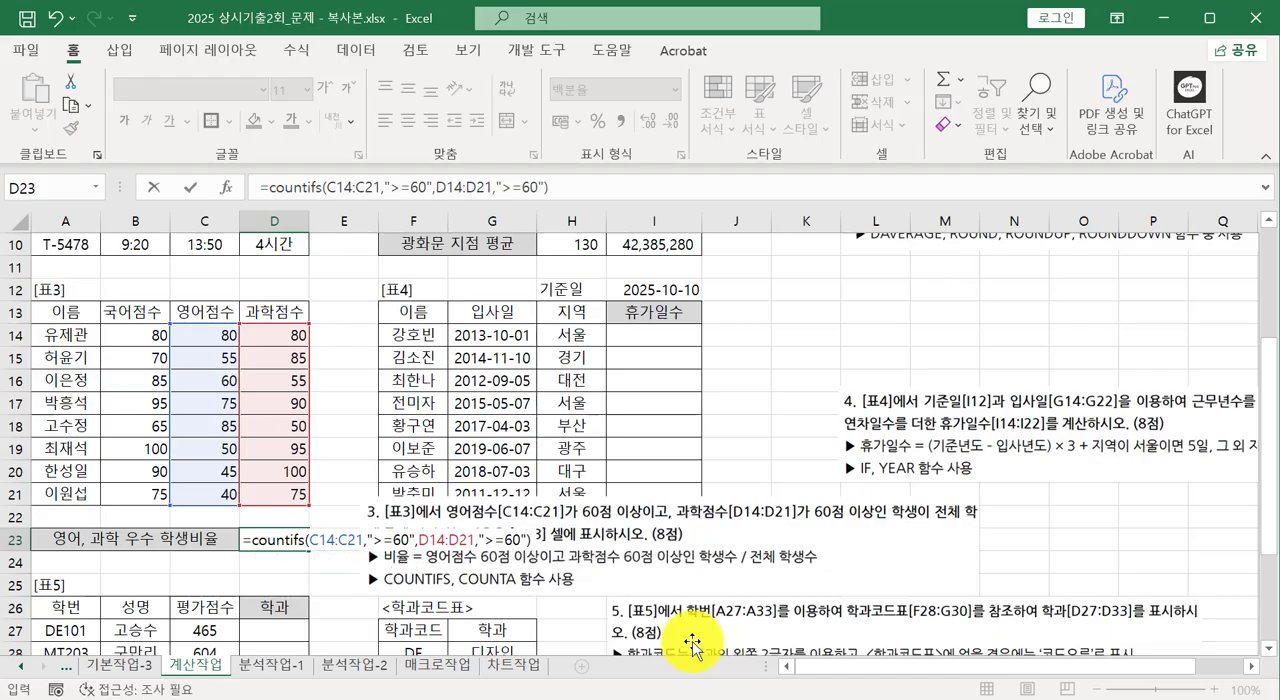
key(Return)
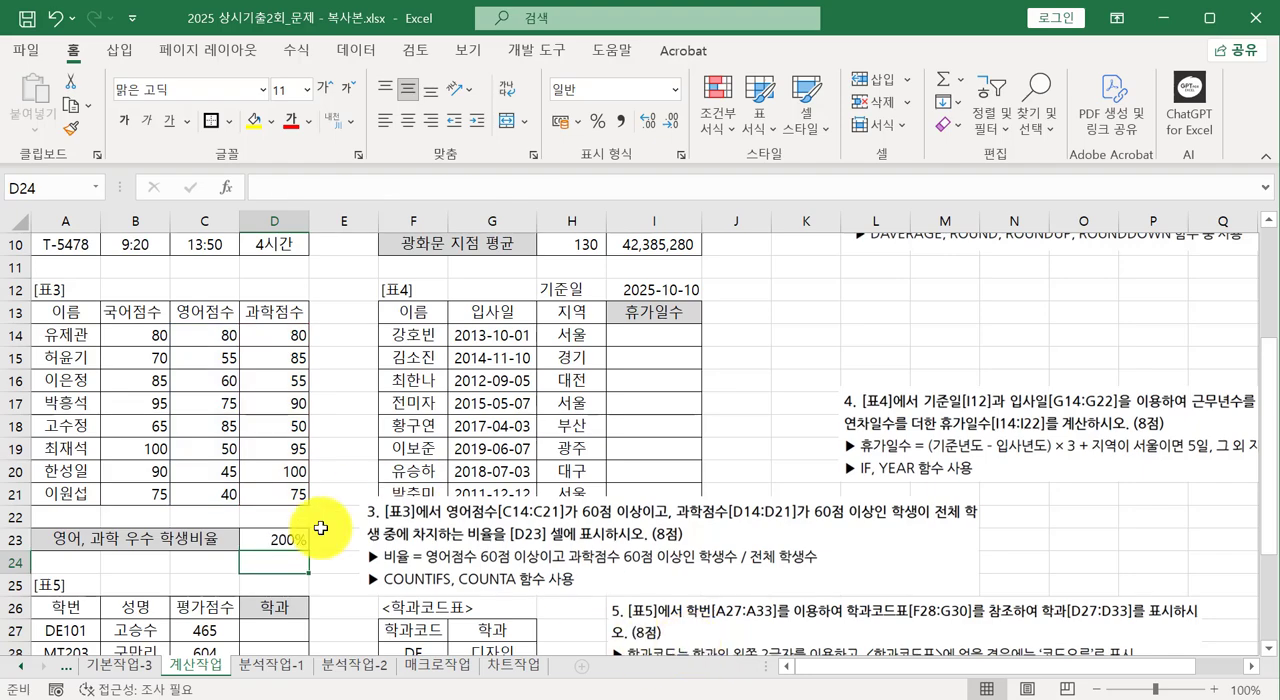
Divide the COUNTIFS result in D23 by the total number of students, appending /COUNTA(A14:A21) to the formula.
click(292, 538)
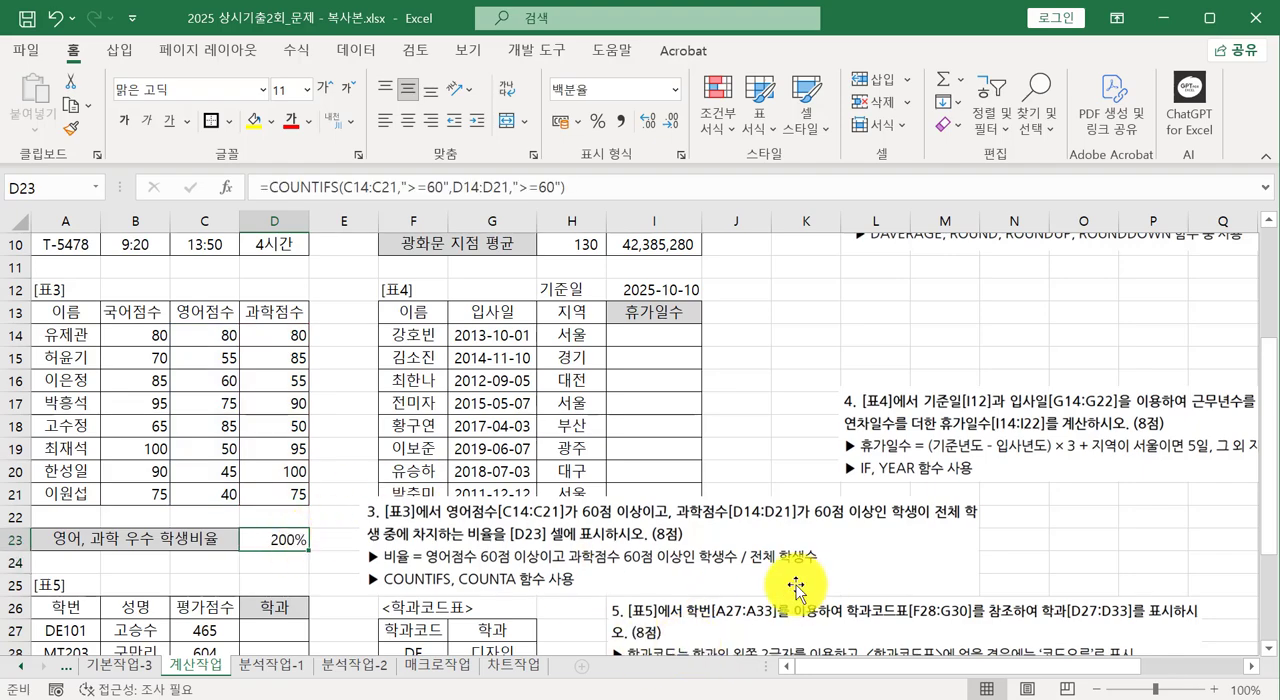
drag(742, 574, 838, 577)
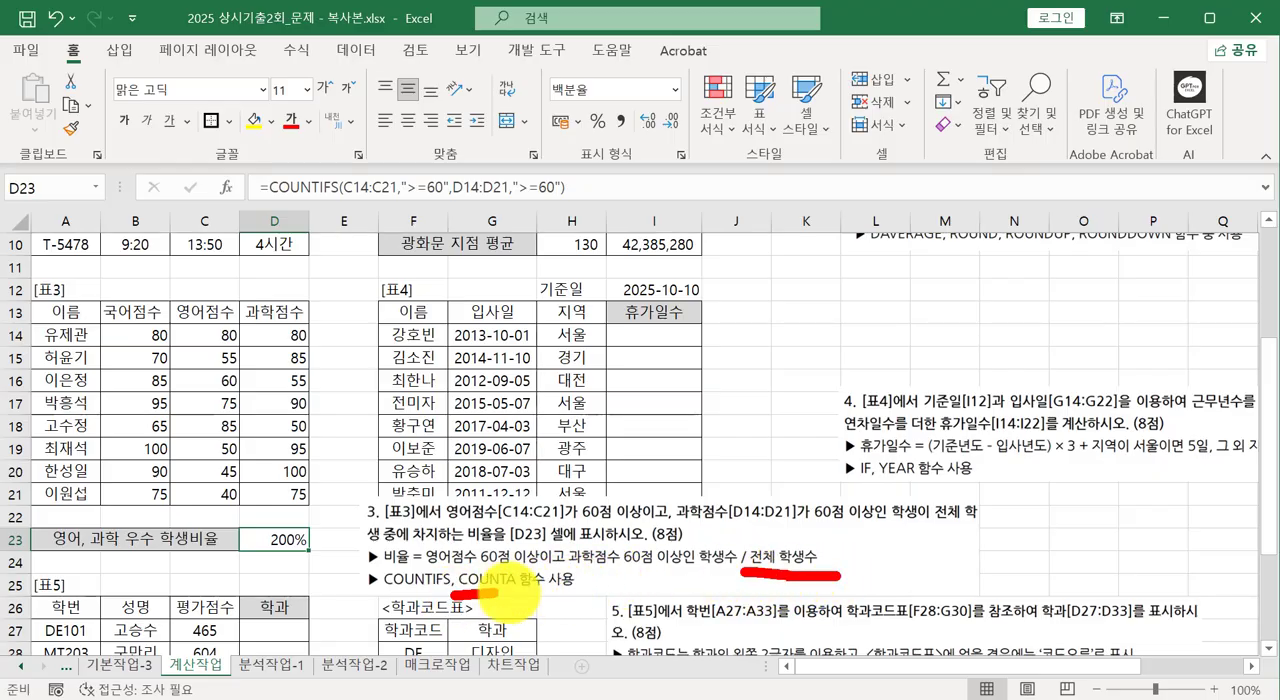
click(591, 187)
text(/c)
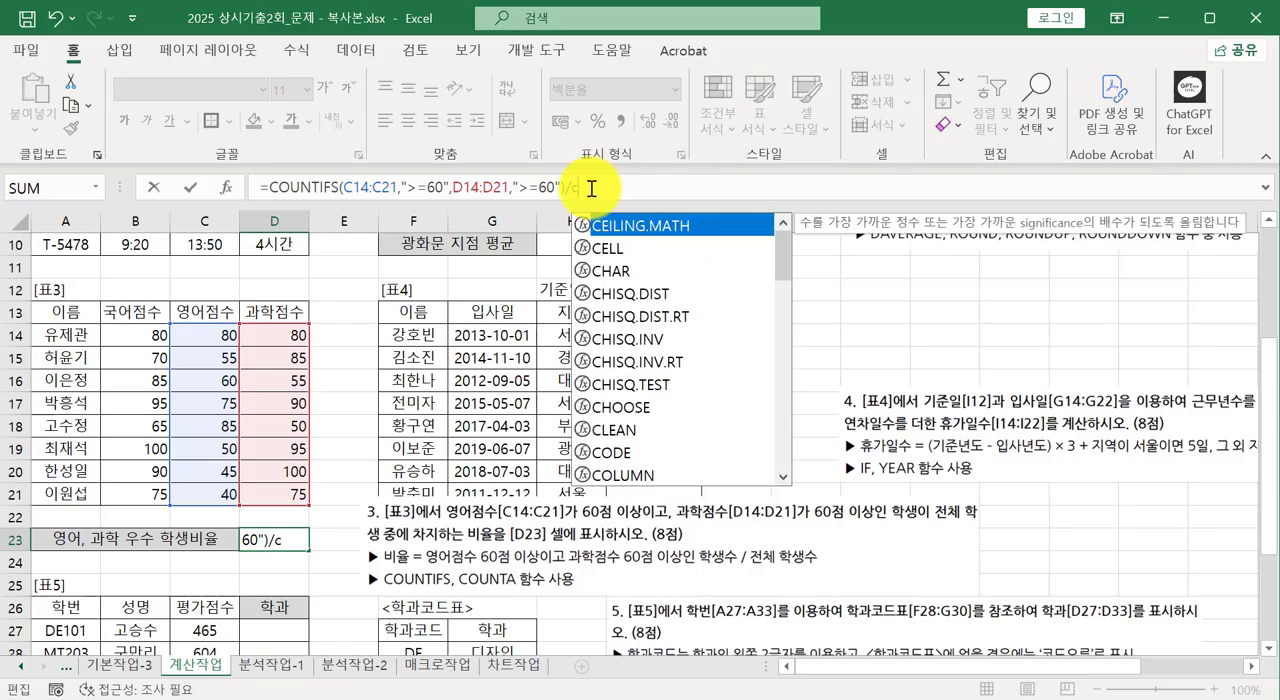
text(ounta)
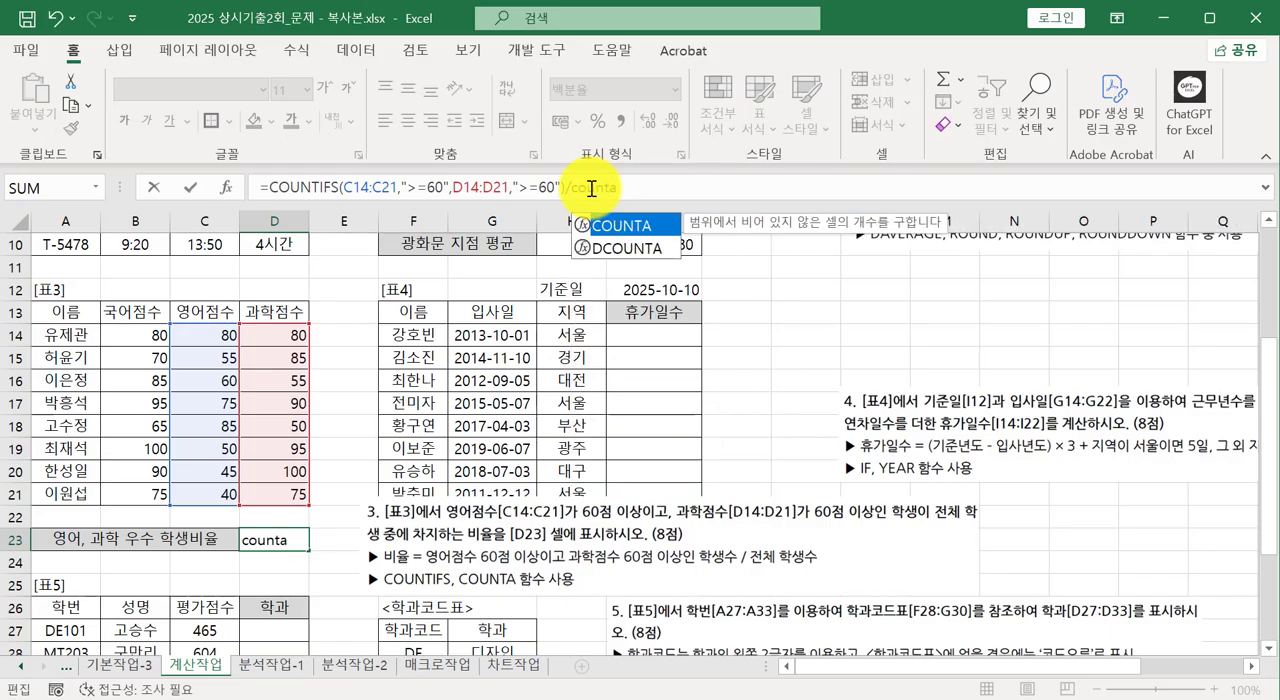
text(()
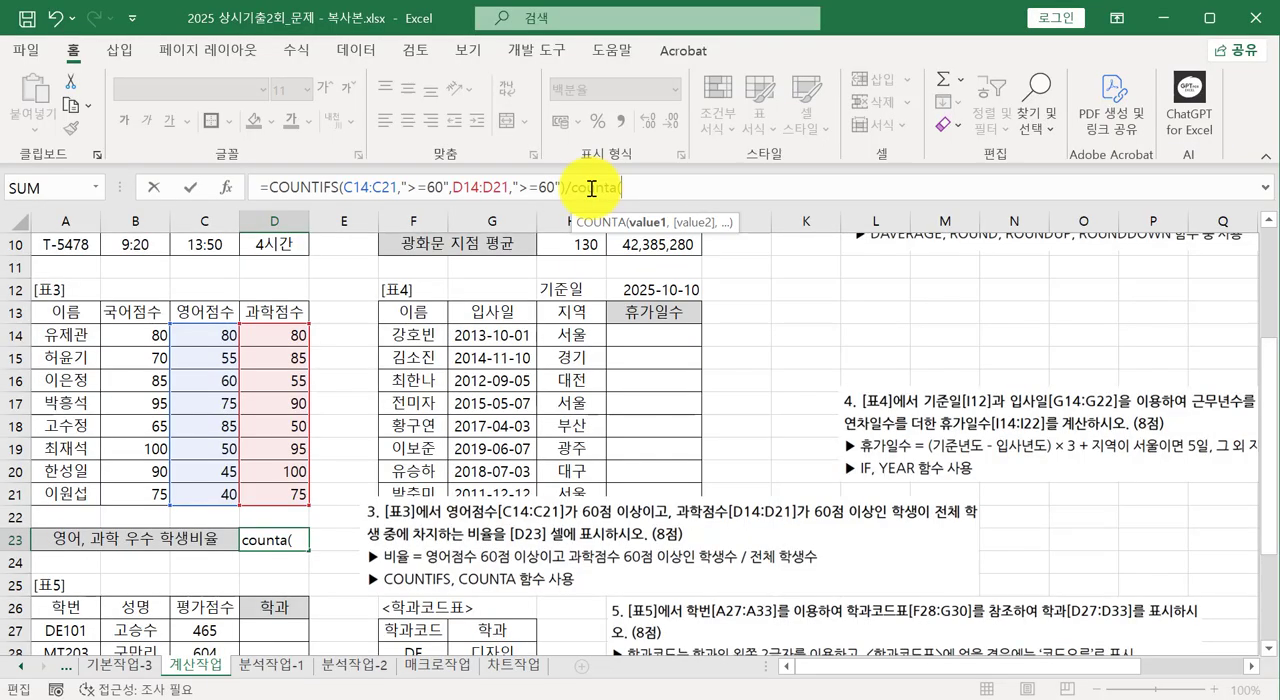
drag(57, 337, 56, 504)
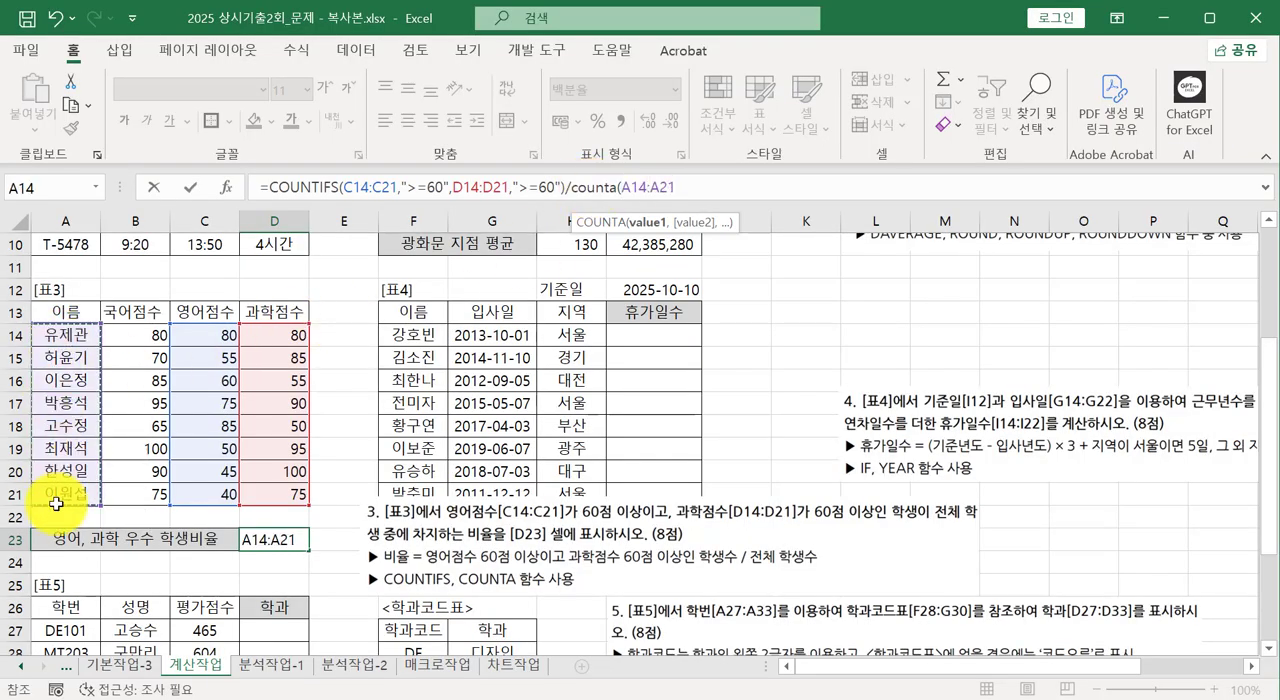
text())
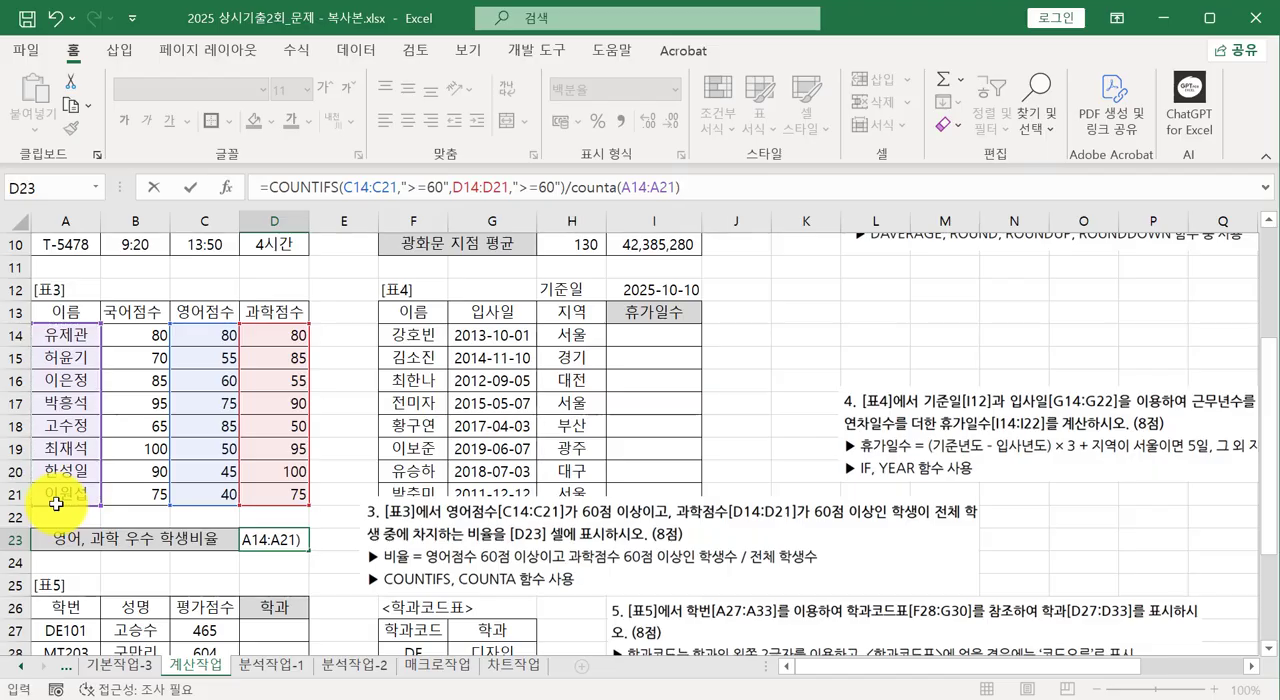
key(Return)
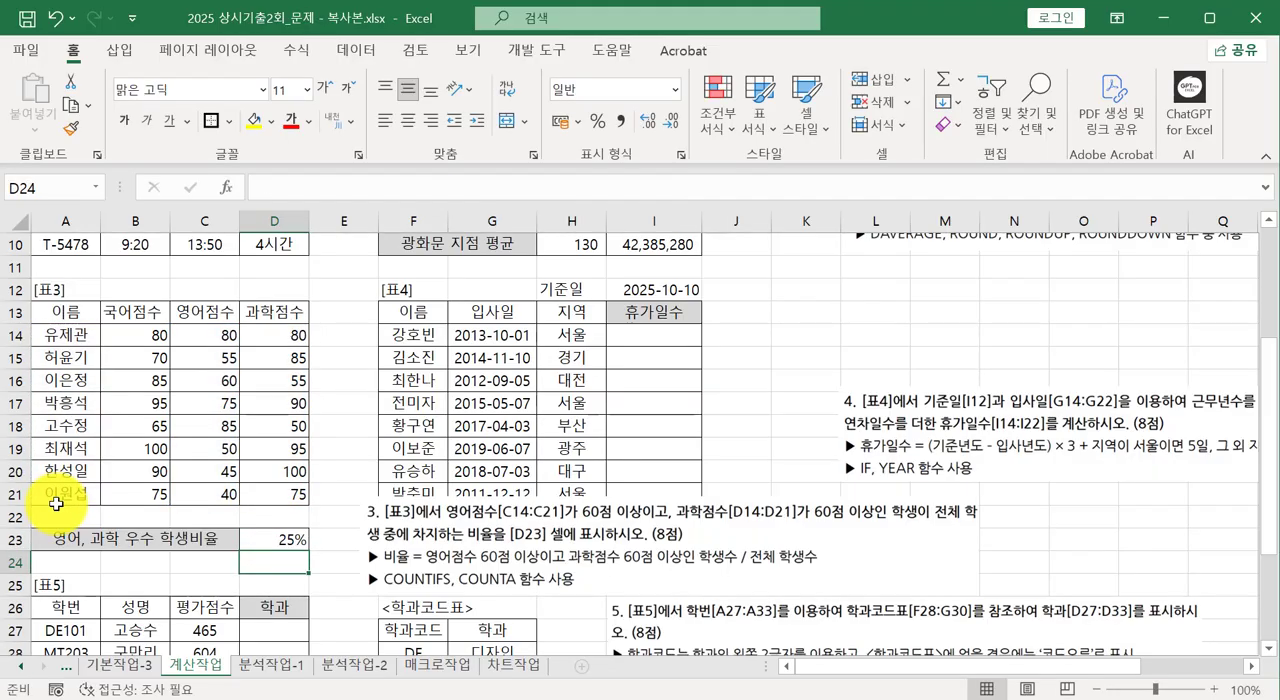
Move the question 3 instruction picture off table 4 to column L, above the question 4 picture, and select cell I14.
click(371, 523)
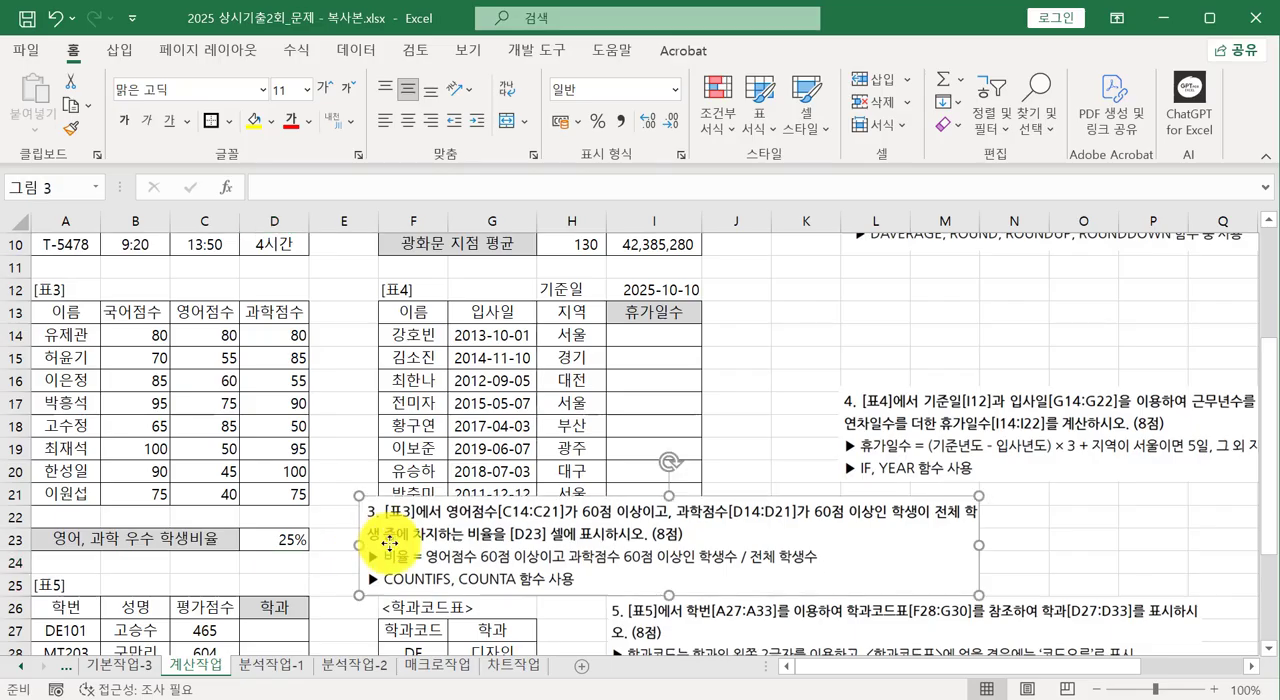
drag(371, 523, 874, 297)
click(571, 377)
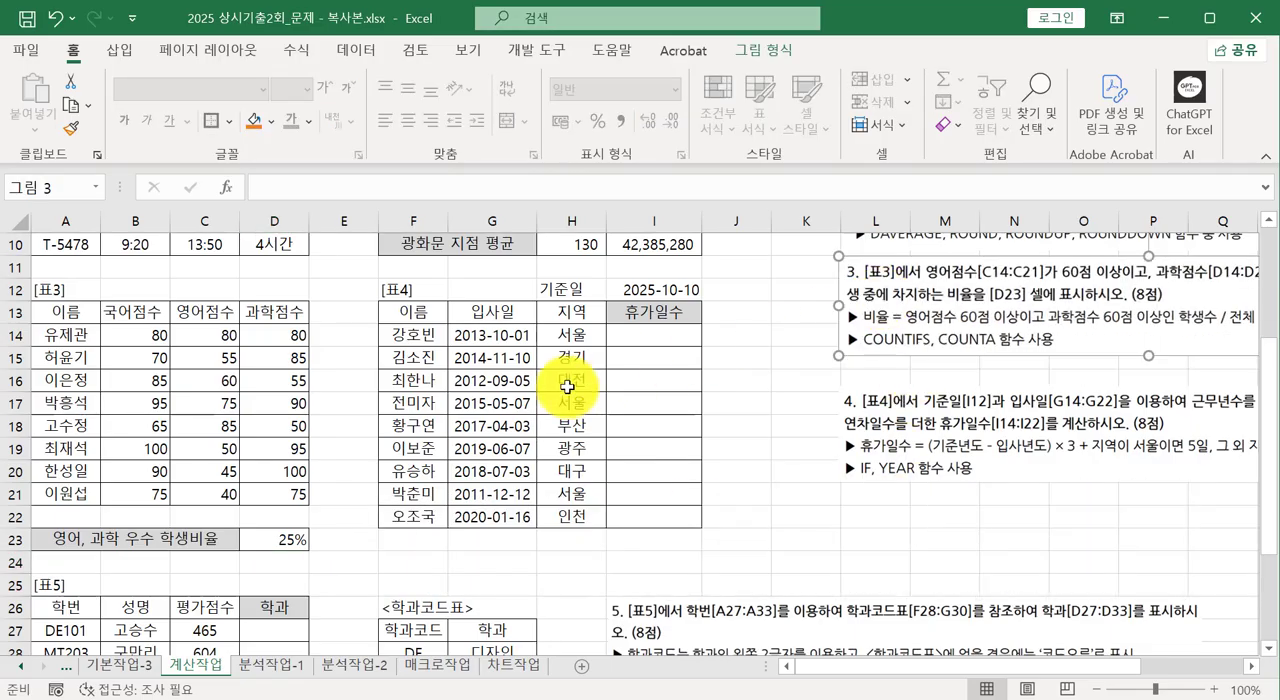
click(630, 336)
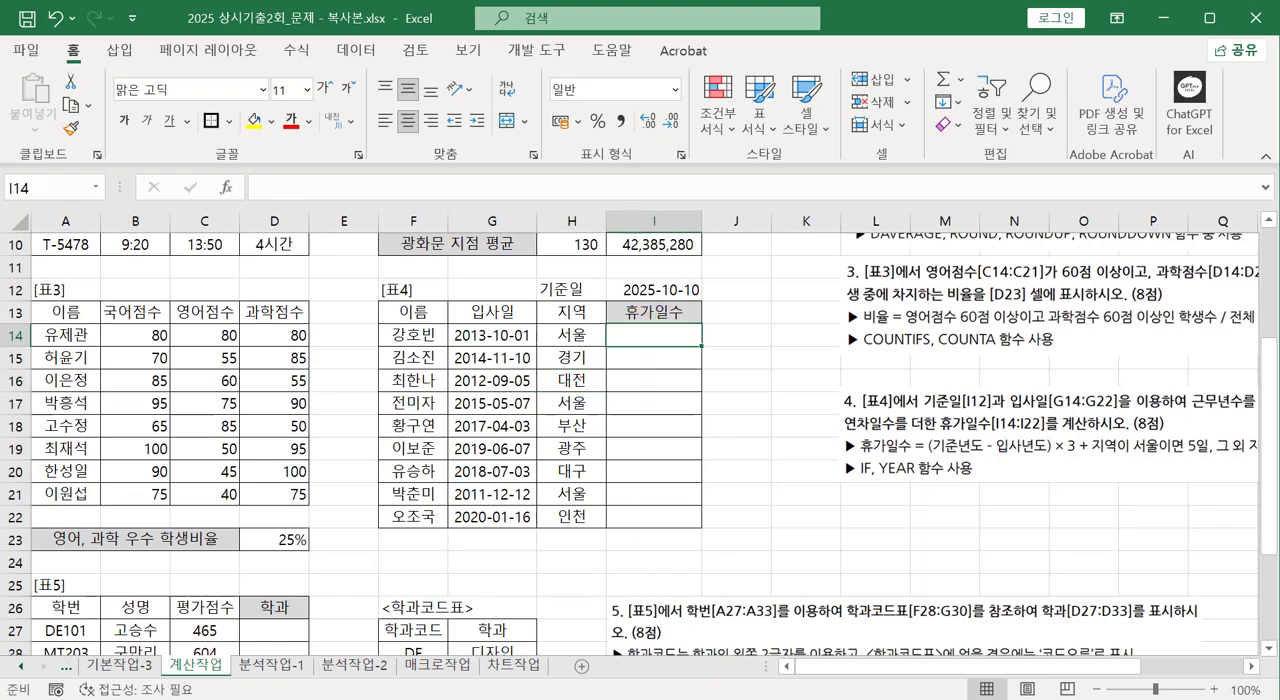
Bring the question 4 instruction picture closer to table 4 and examine its vacation-days formula and required functions.
click(924, 442)
drag(1024, 427, 744, 452)
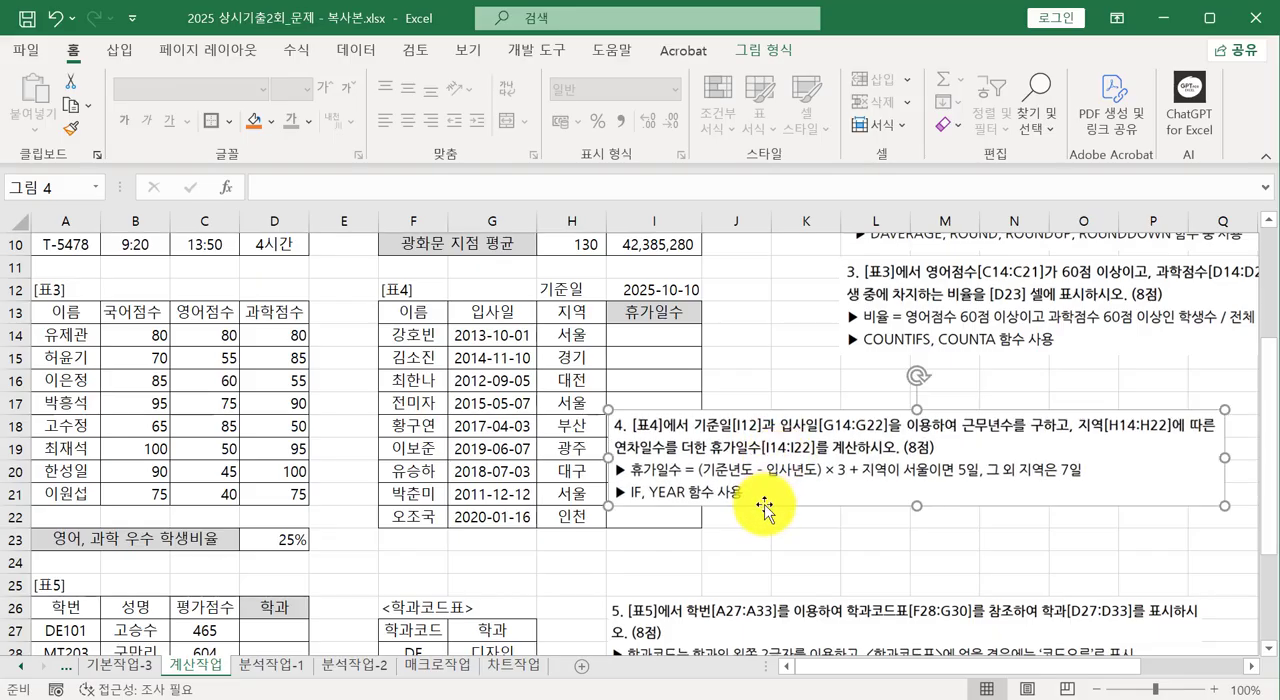
key(ctrl+2)
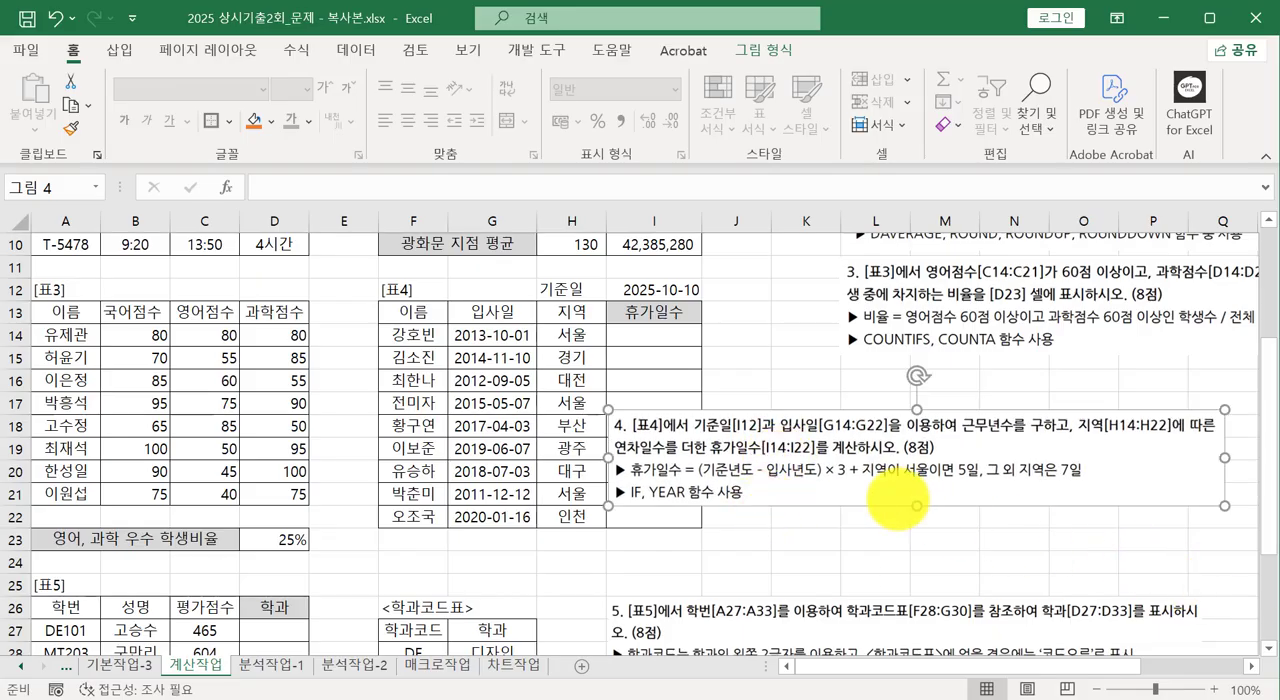
drag(703, 483, 955, 483)
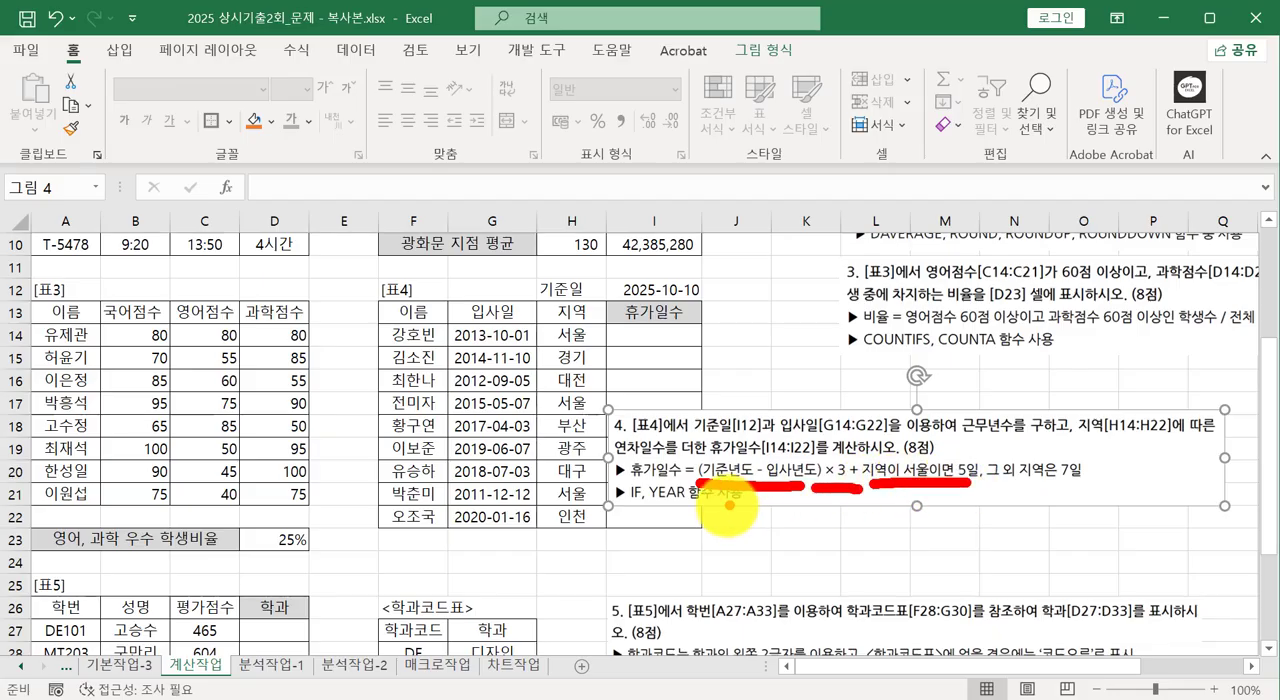
drag(626, 507, 650, 508)
drag(990, 478, 1070, 478)
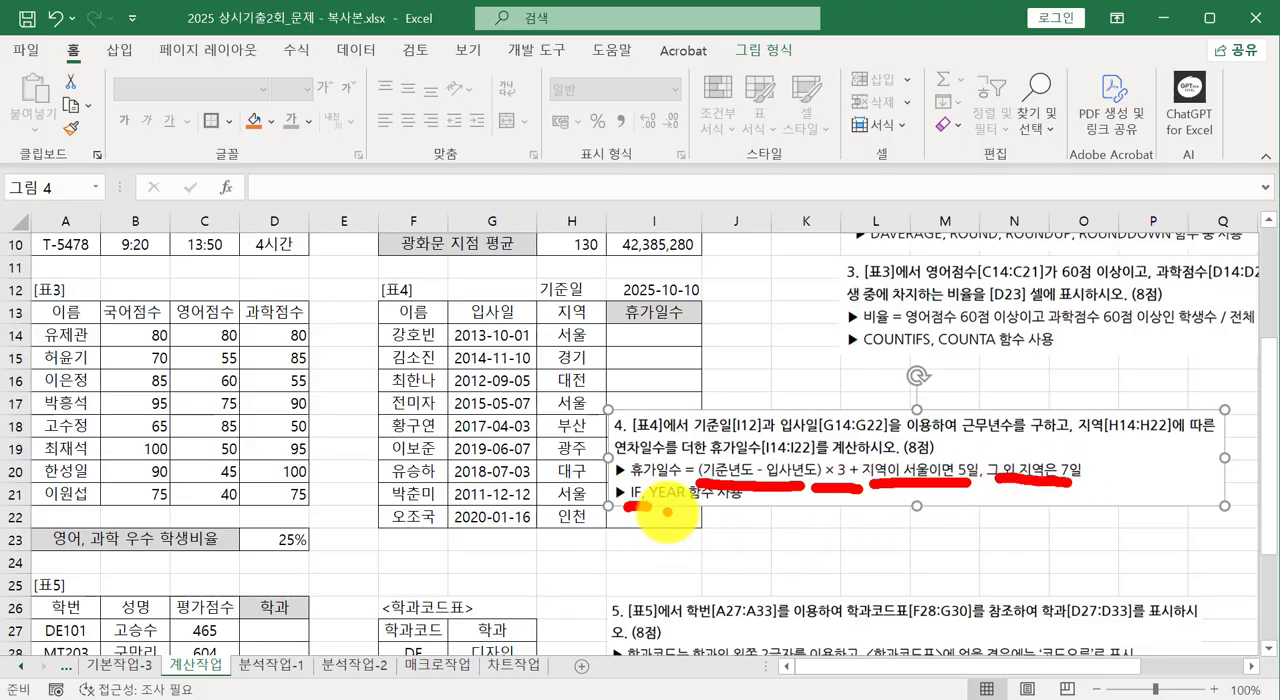
mouse_move(668, 512)
mouse_down()
mouse_move(684, 474)
mouse_move(666, 506)
mouse_up()
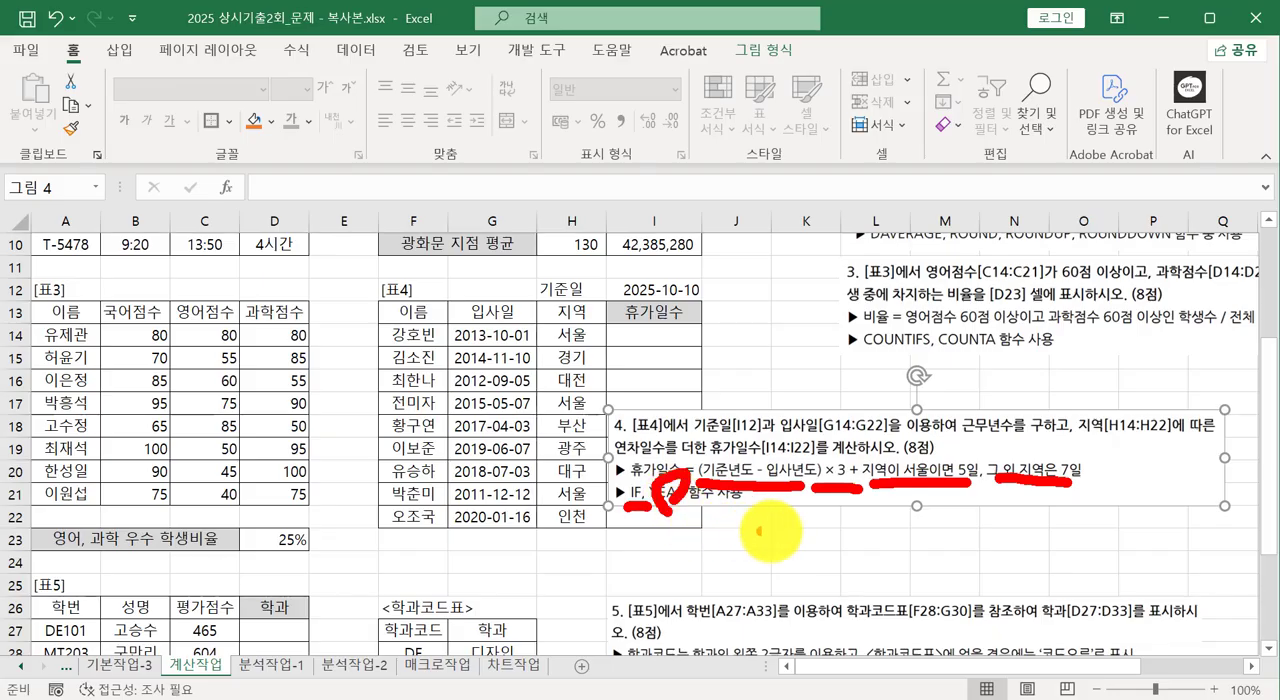
key(Escape)
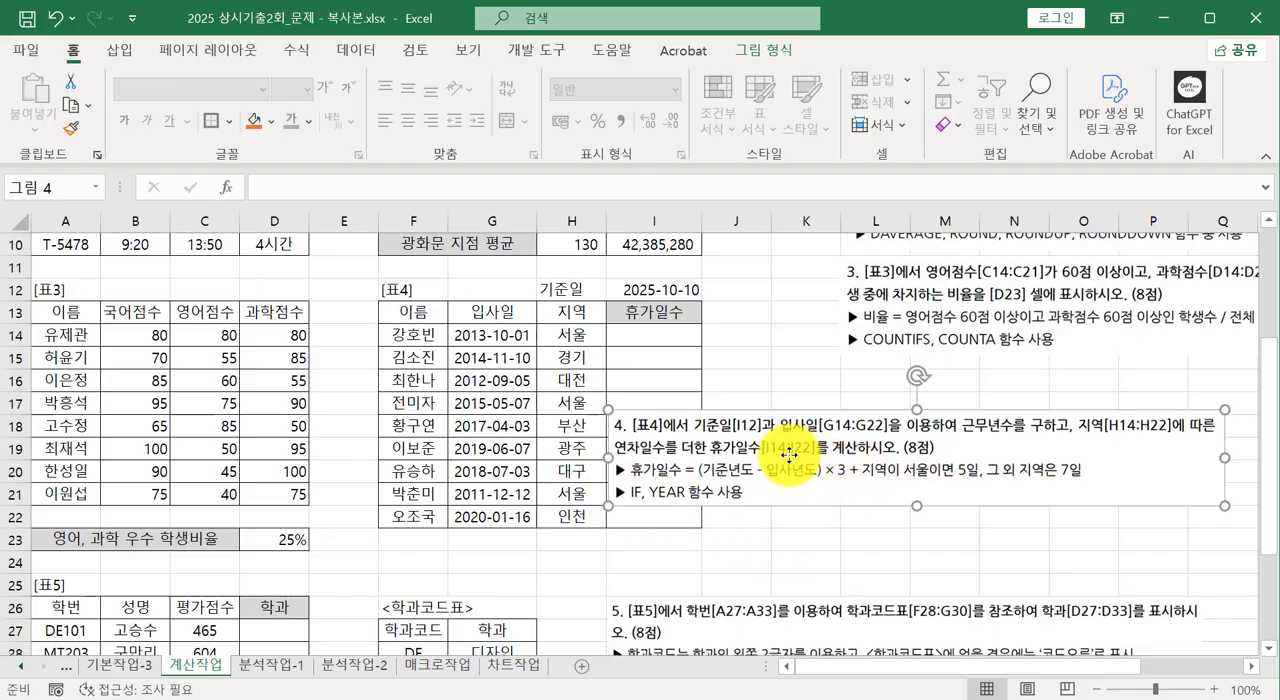
Place the question 4 instruction picture beside rows 18 to 21, clear of table 4's vacation-days column.
mouse_move(791, 453)
mouse_down()
mouse_move(931, 520)
mouse_move(935, 470)
mouse_move(944, 508)
mouse_up()
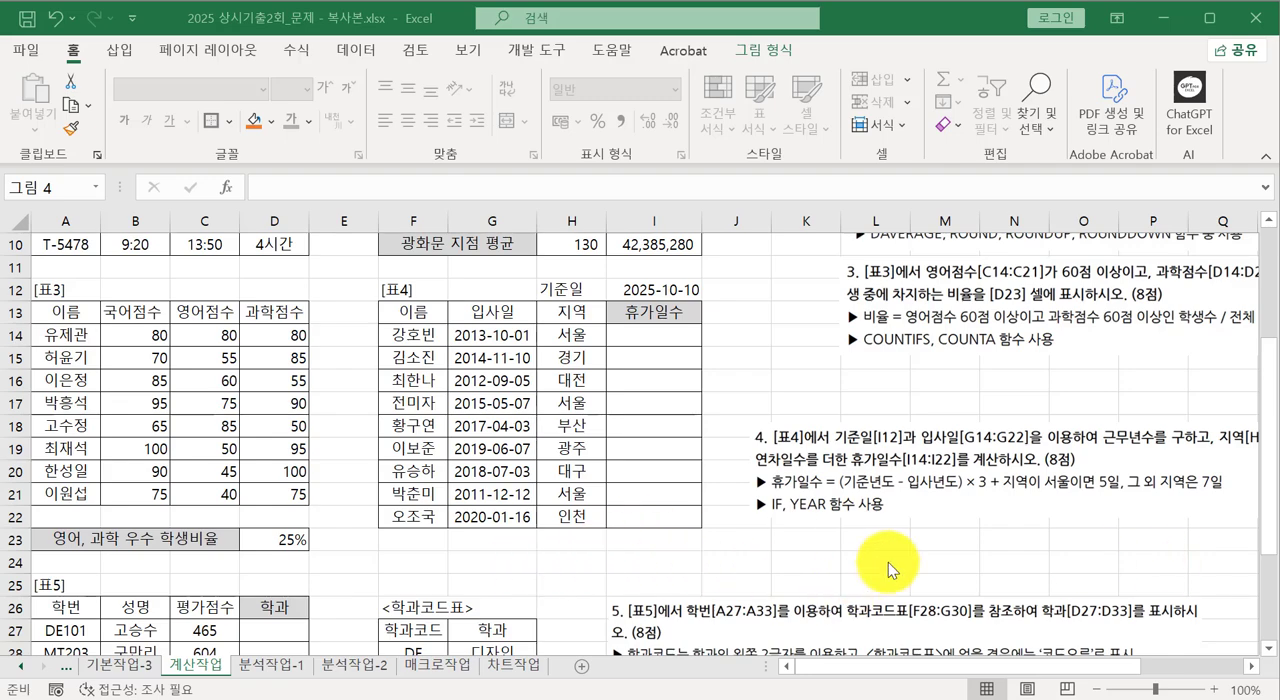
click(628, 340)
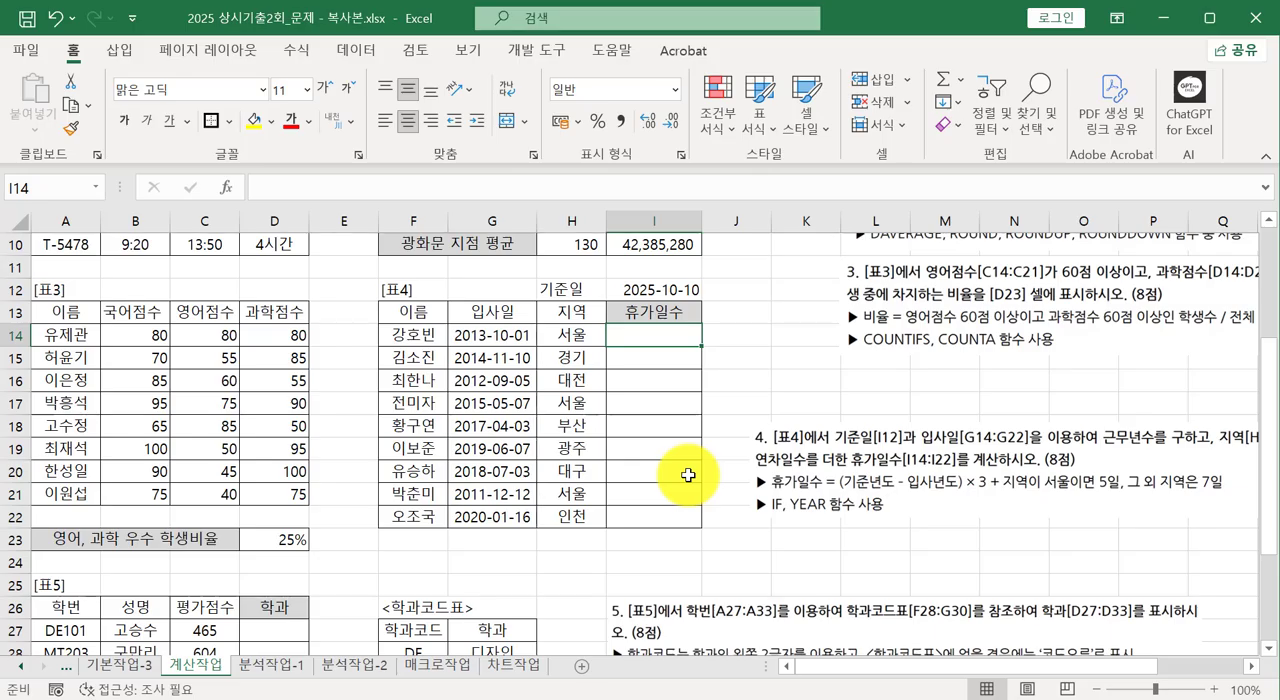
click(775, 465)
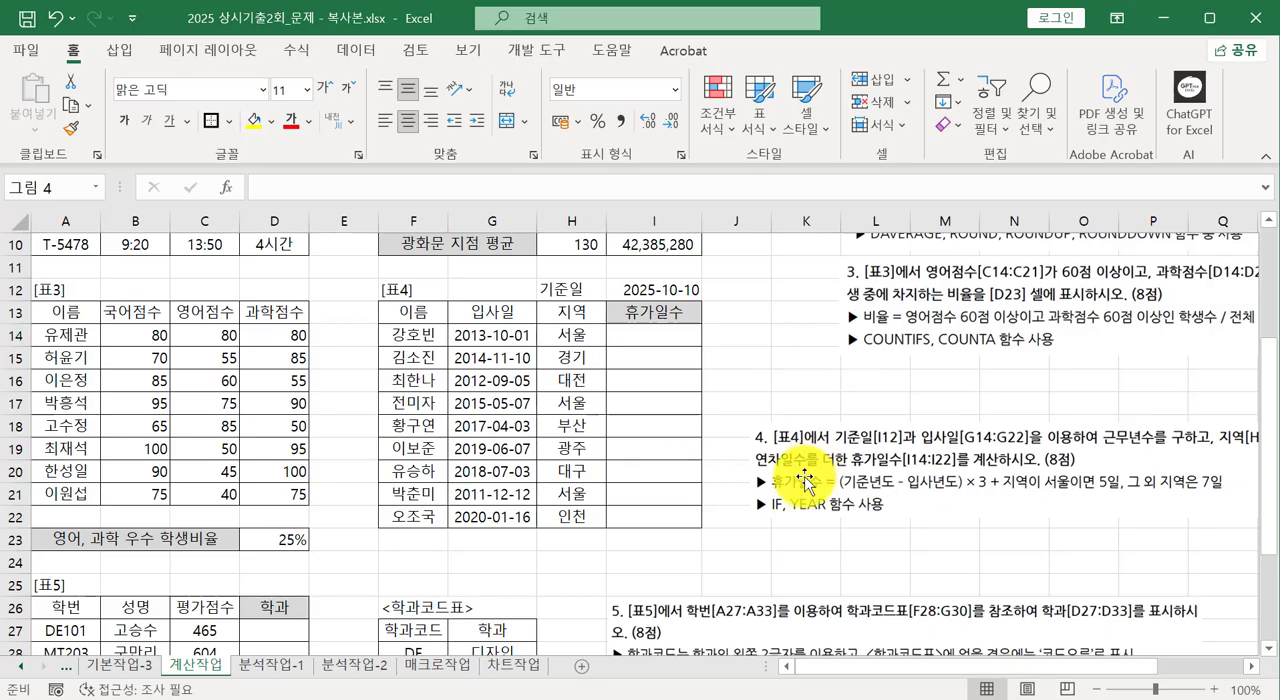
Start the vacation-days formula in I14 with the base date's year as an absolute reference: =(YEAR($I$12).
click(638, 342)
text(=)
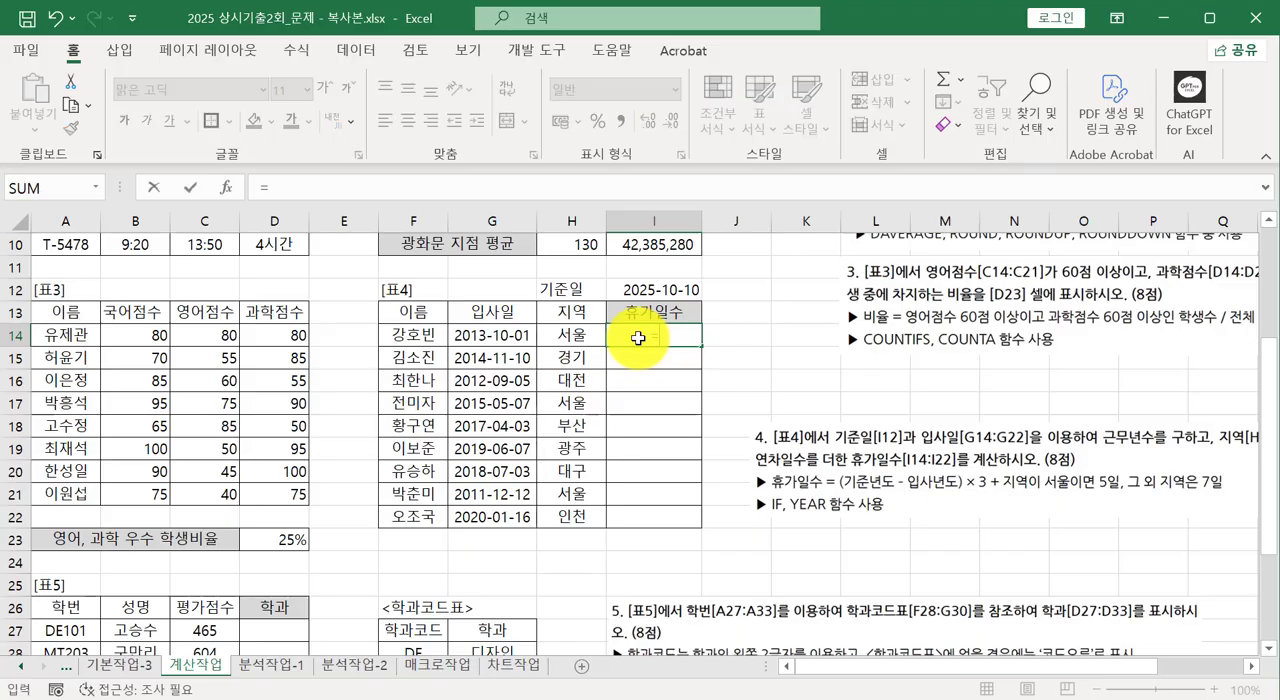
text(()
key(BackSpace)
text(year)
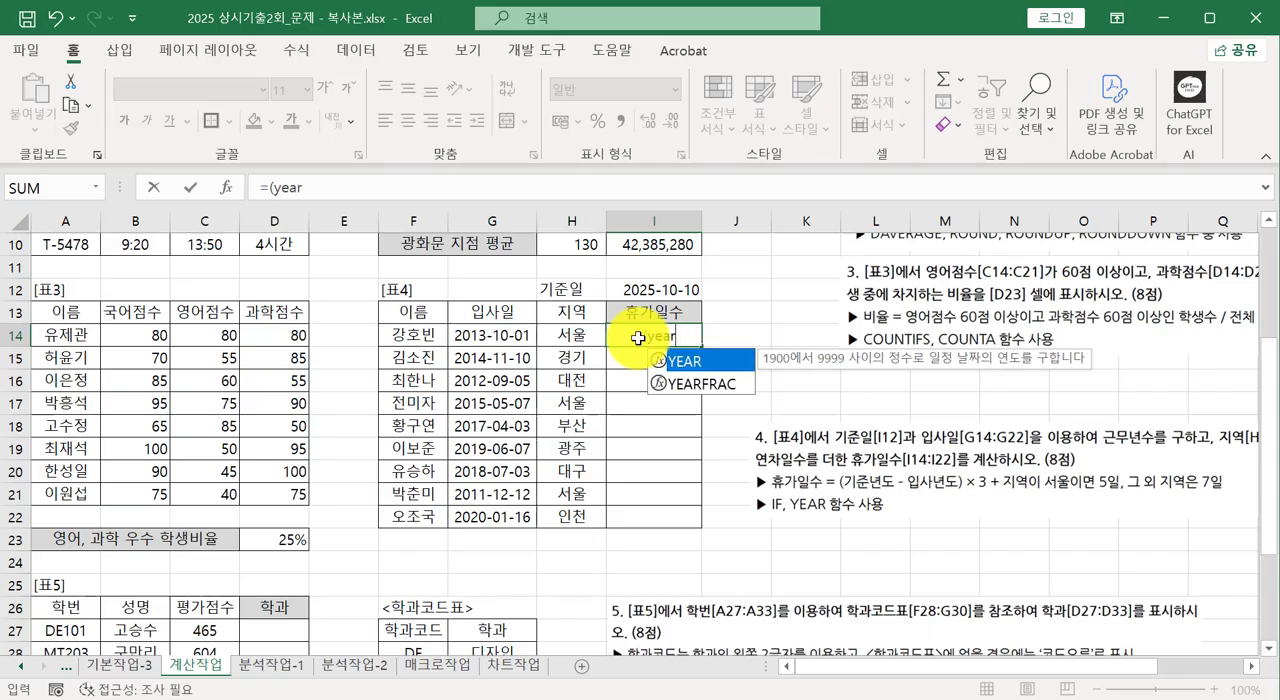
text(()
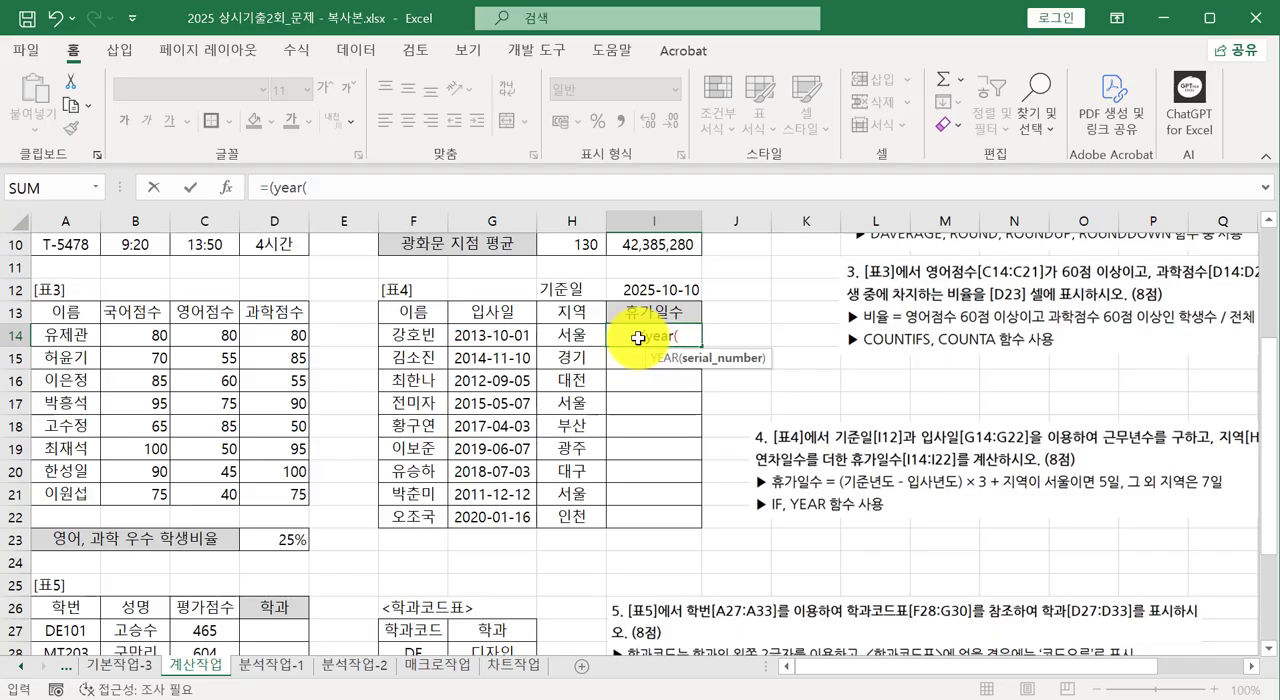
scroll(638, 338, up, 1)
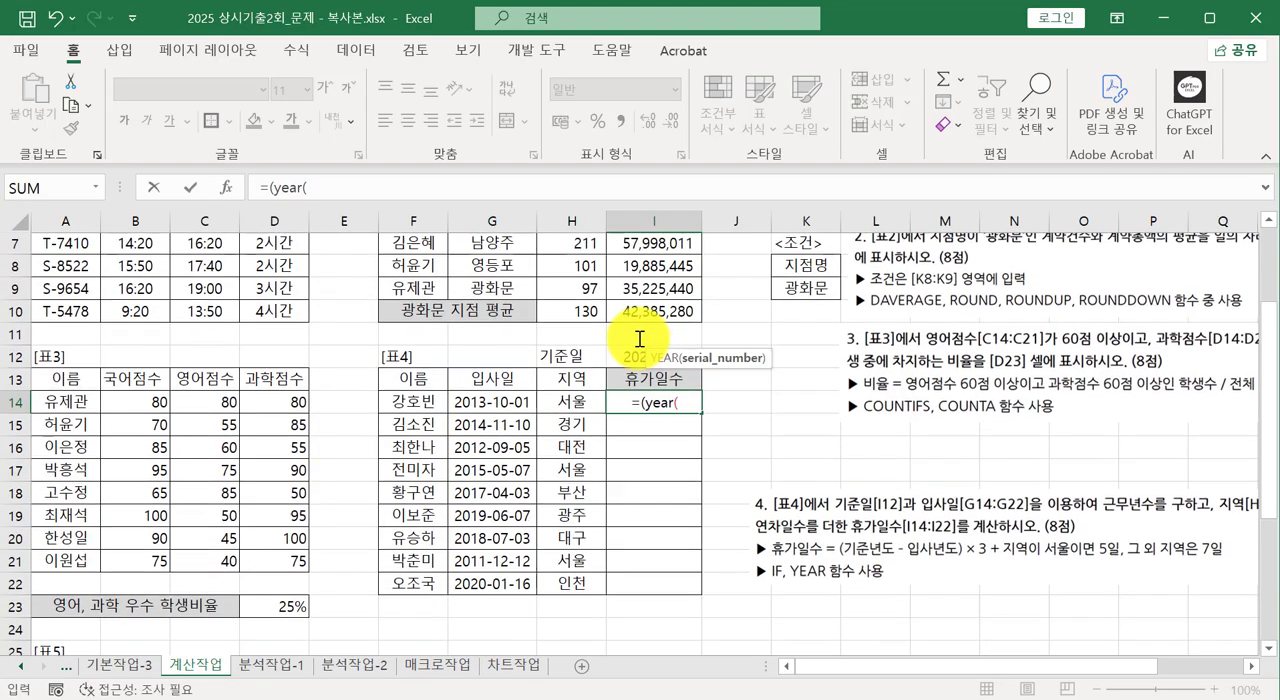
scroll(638, 338, down, 1)
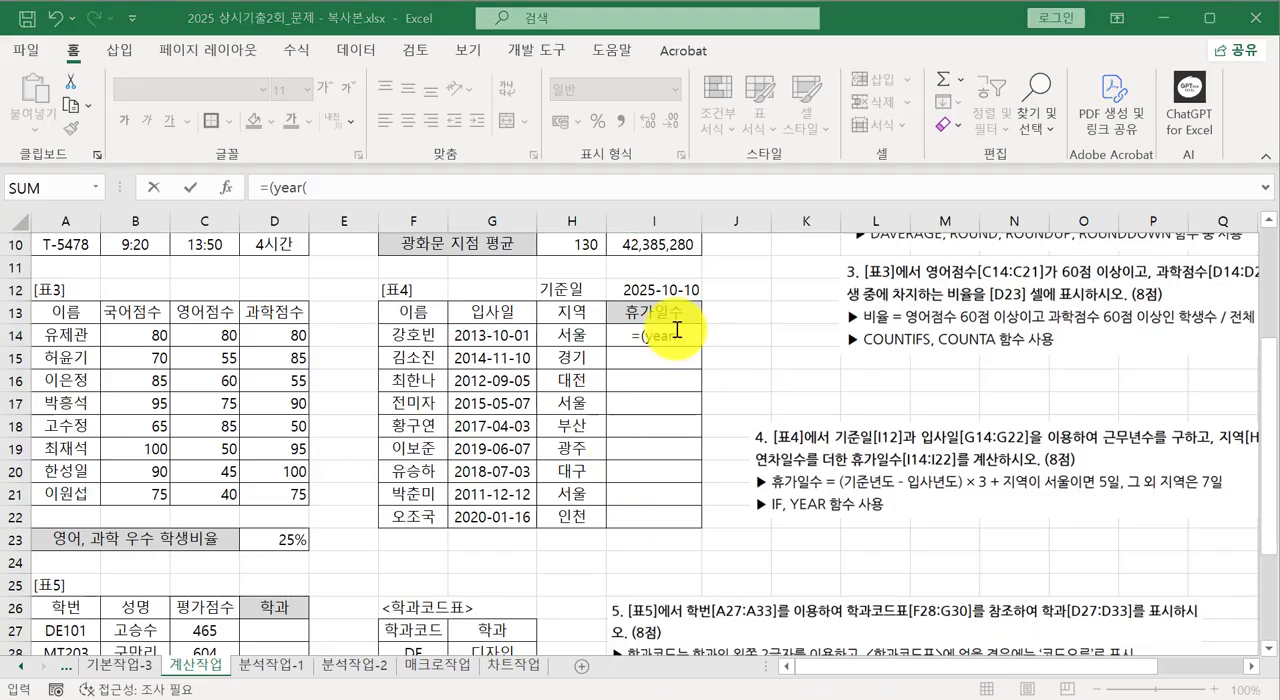
click(650, 291)
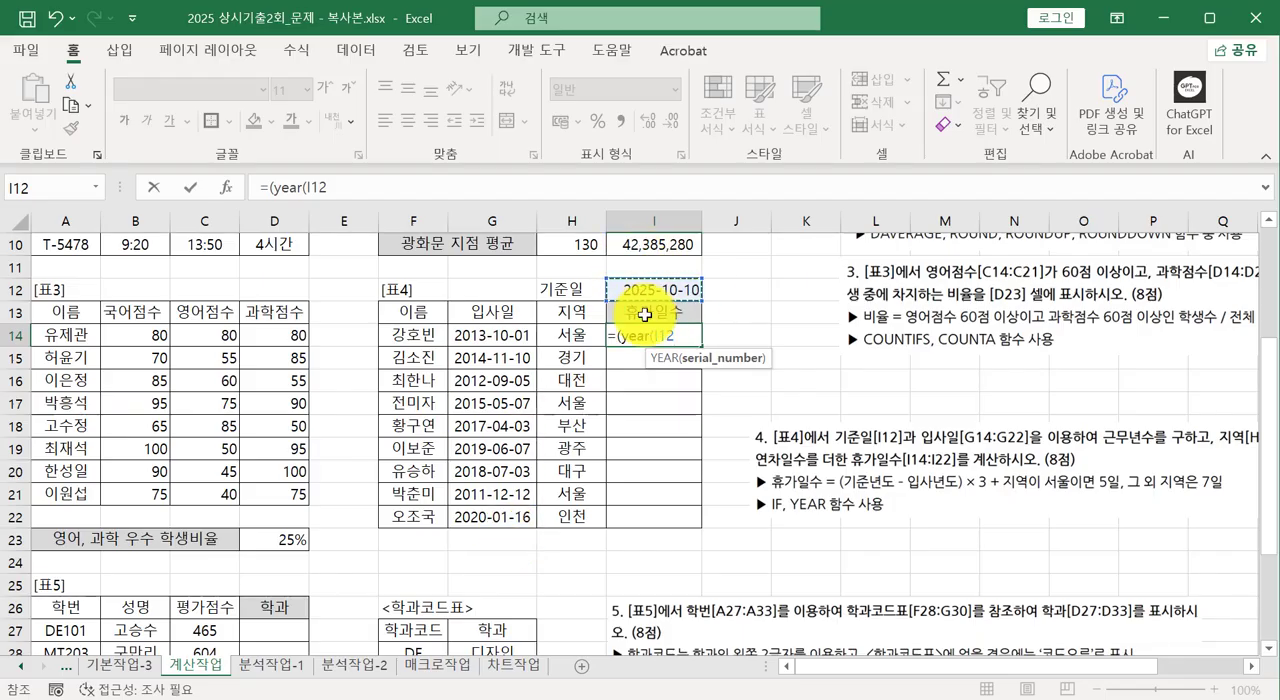
key(F4)
text())
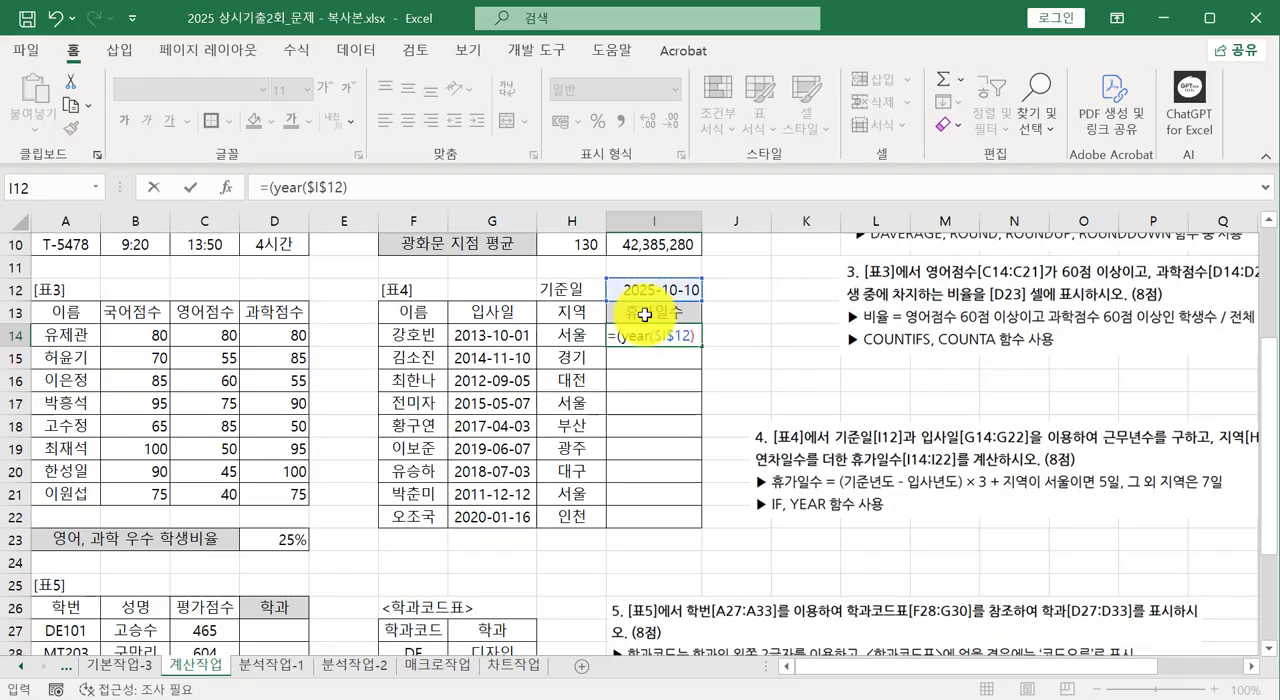
text(-yea)
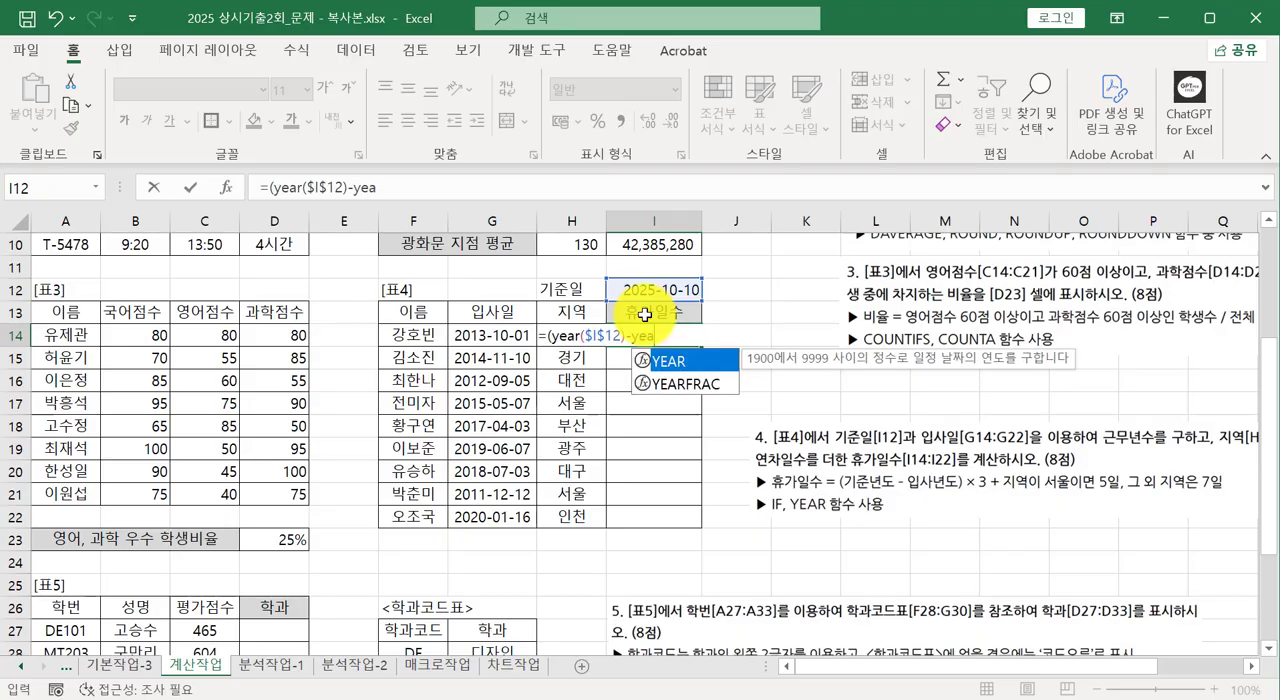
text(r()
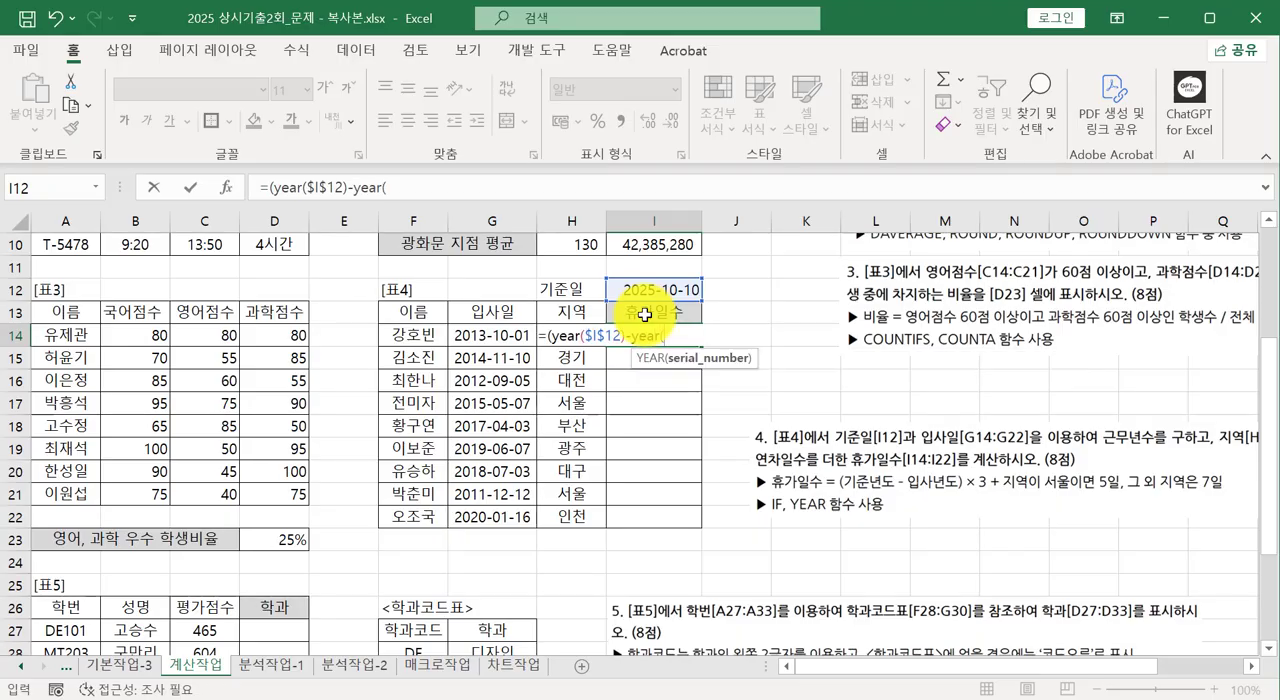
Subtract the joining year in the I14 formula with -YEAR(G14) and close the parentheses around the year difference.
click(490, 334)
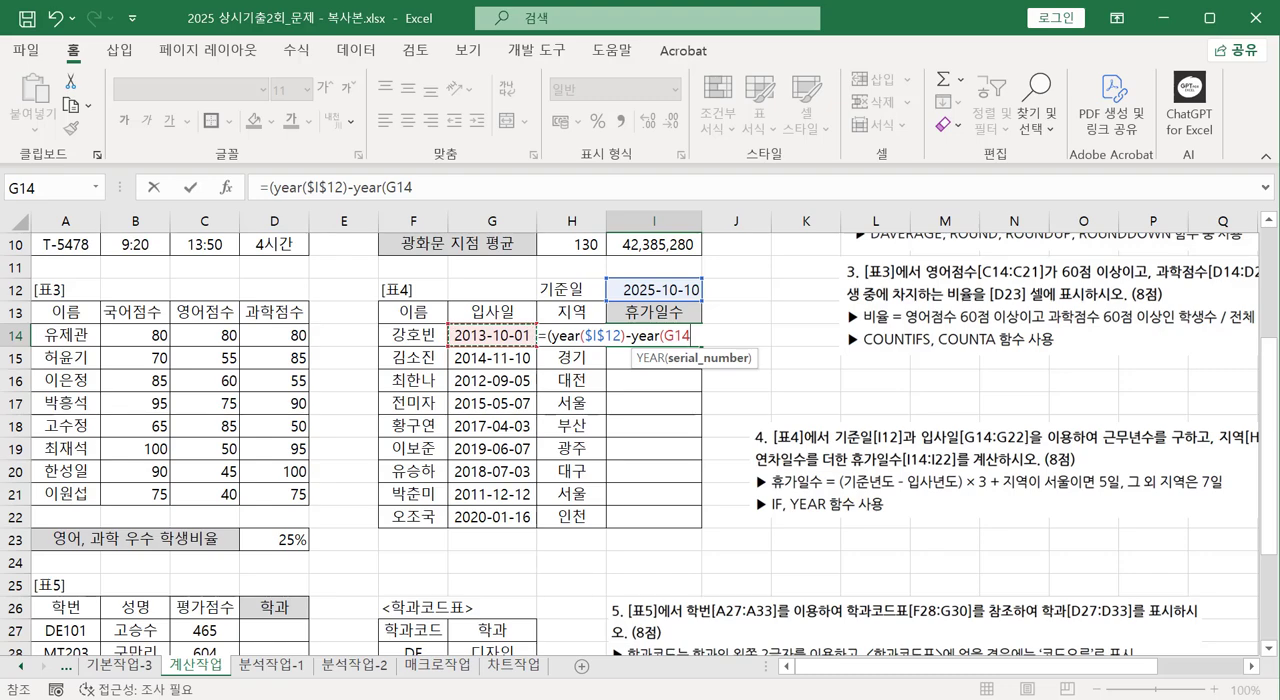
text())
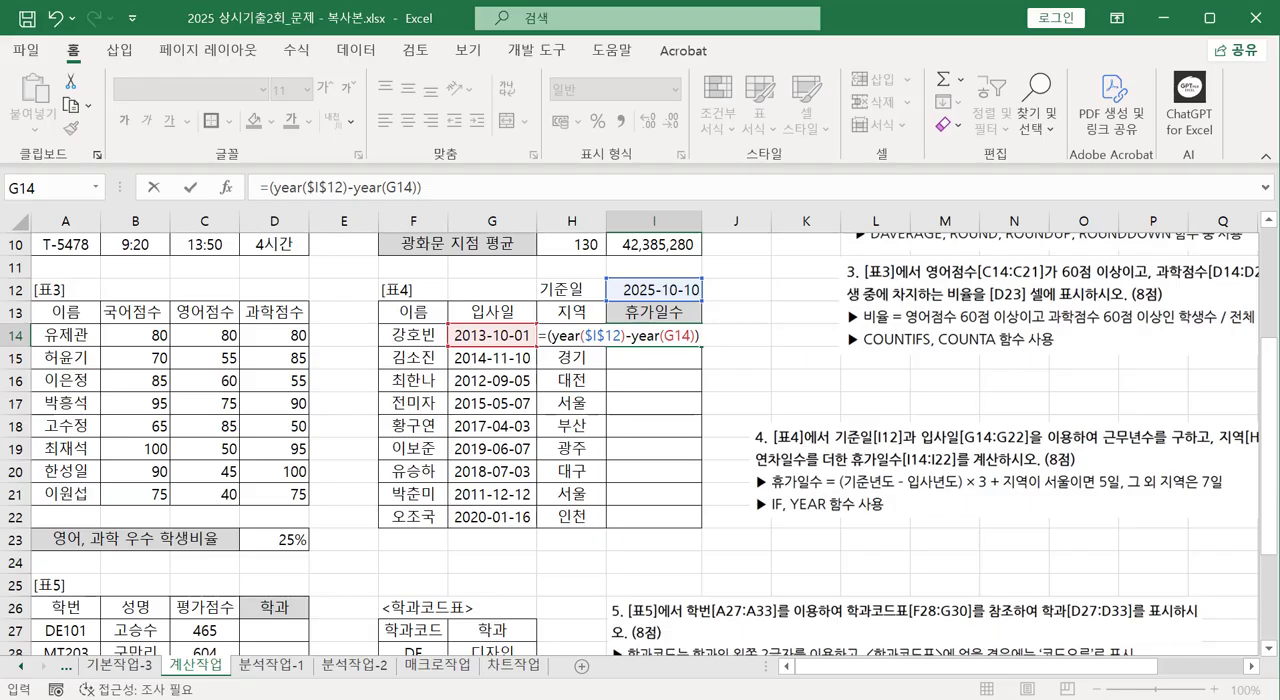
Multiply the I14 year difference by 3 and add an IF that tests whether the region is Seoul: *3+IF(H14="서울",.
drag(943, 502, 979, 498)
key(Escape)
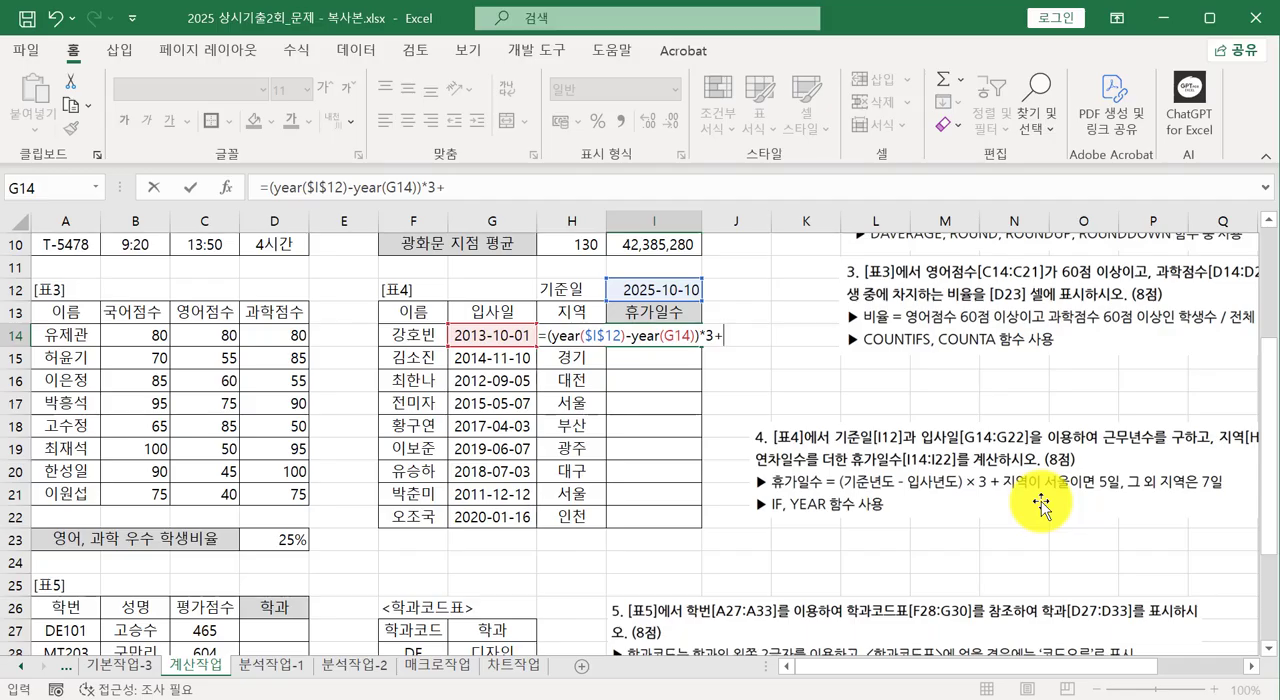
text(if)
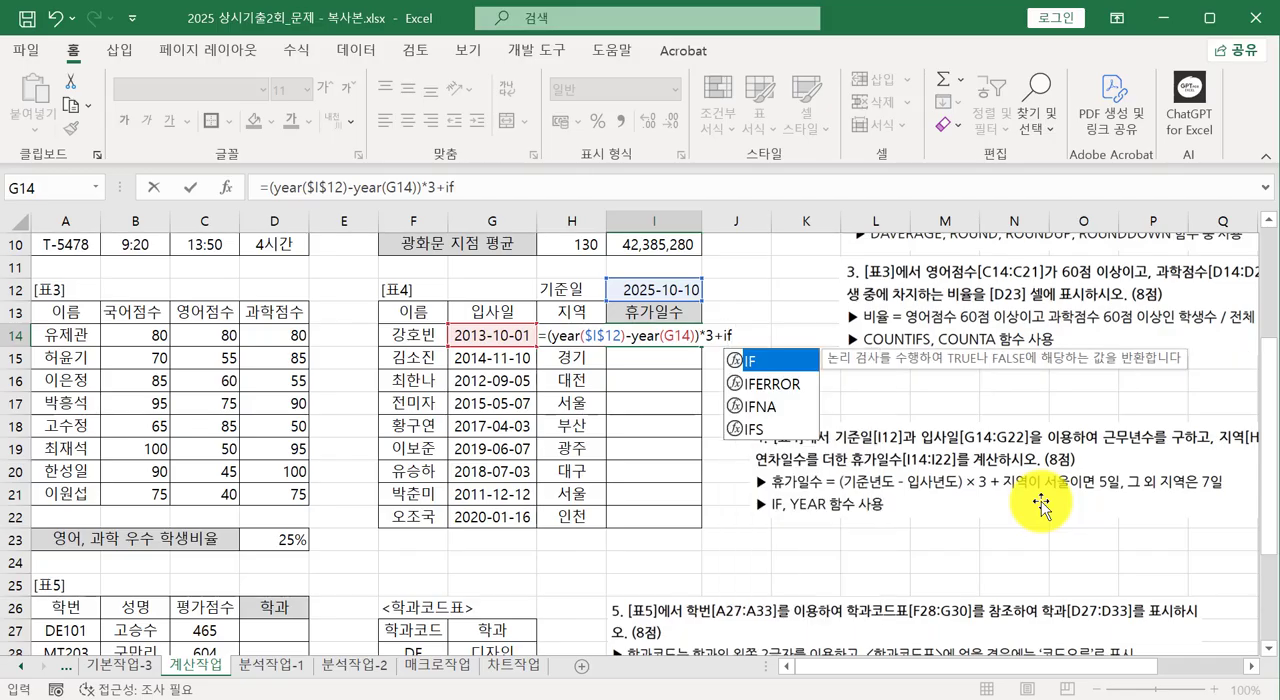
text(()
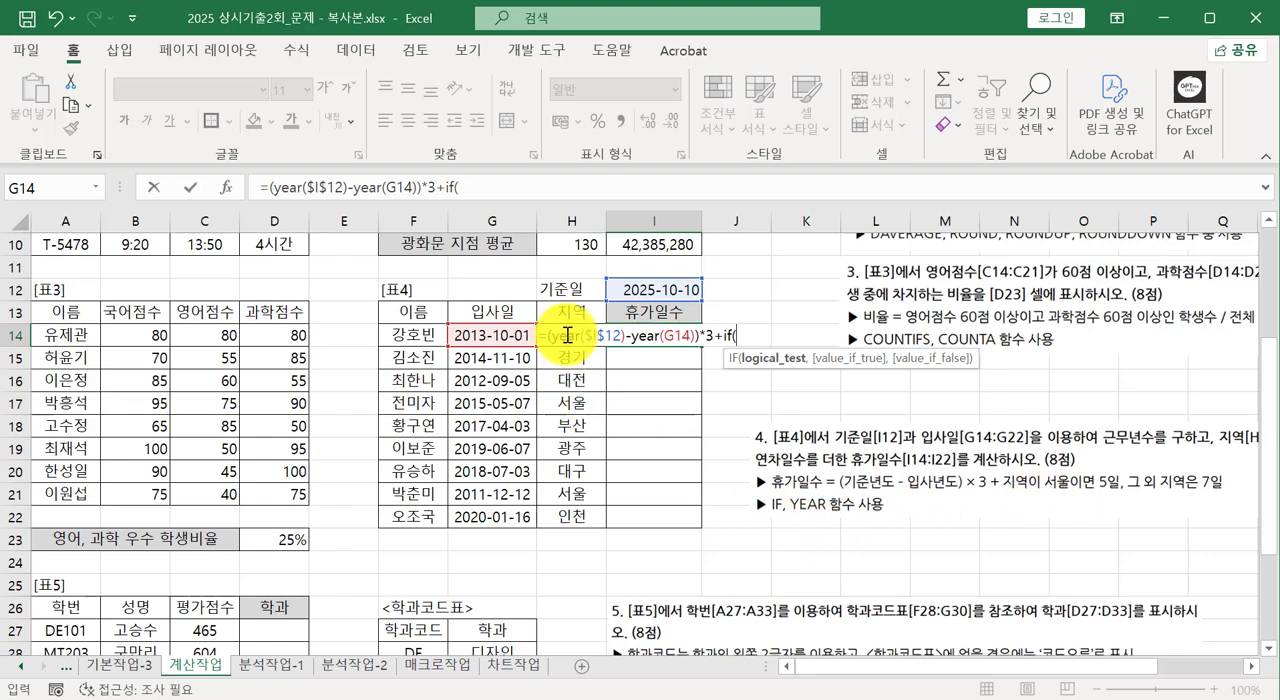
text(h4)
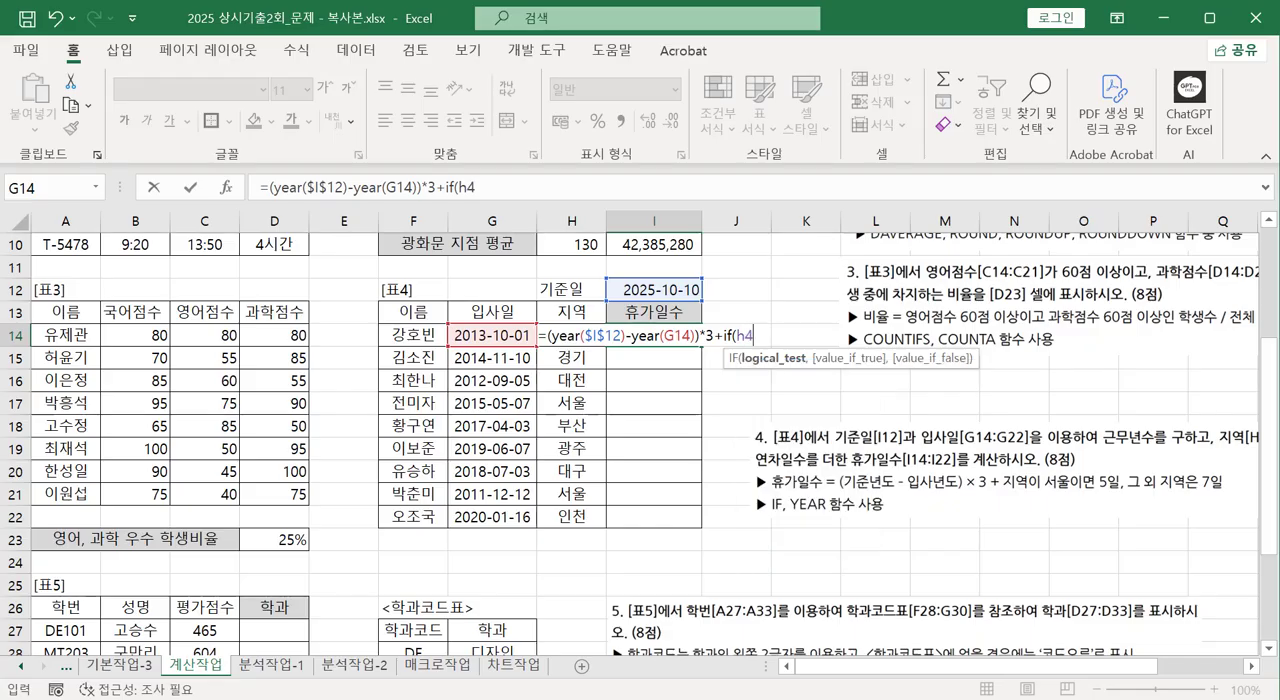
key(BackSpace)
text(14=")
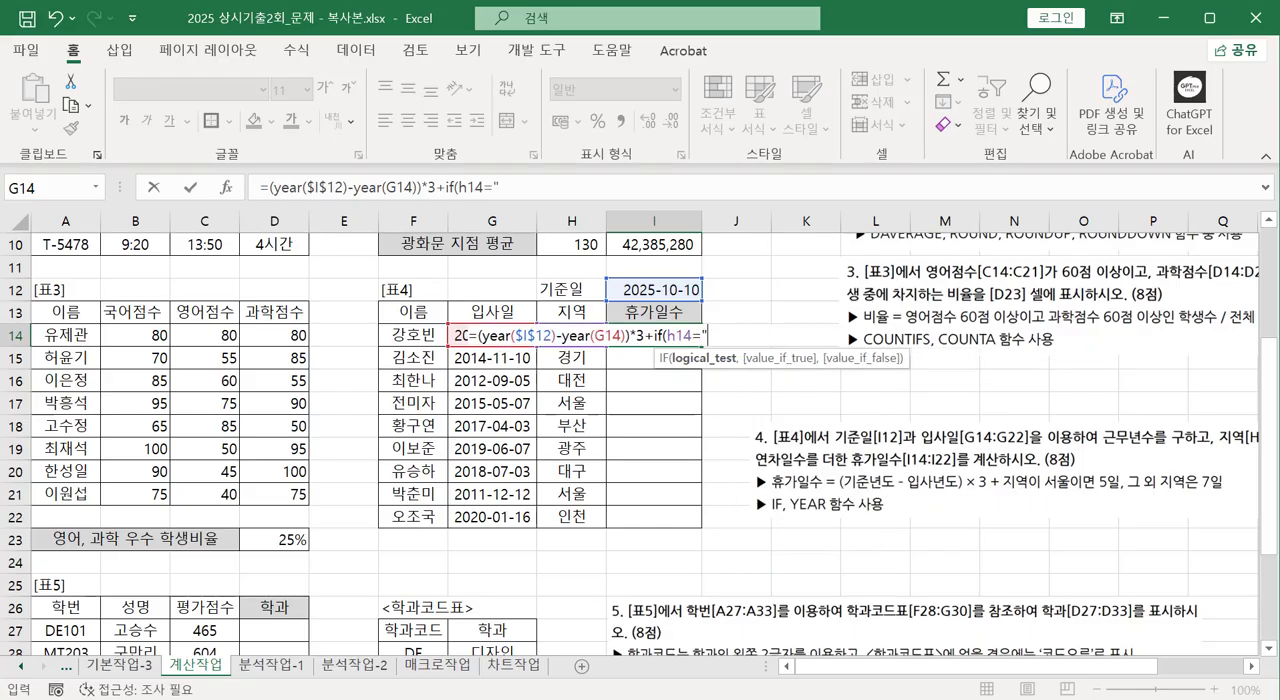
text(서울",)
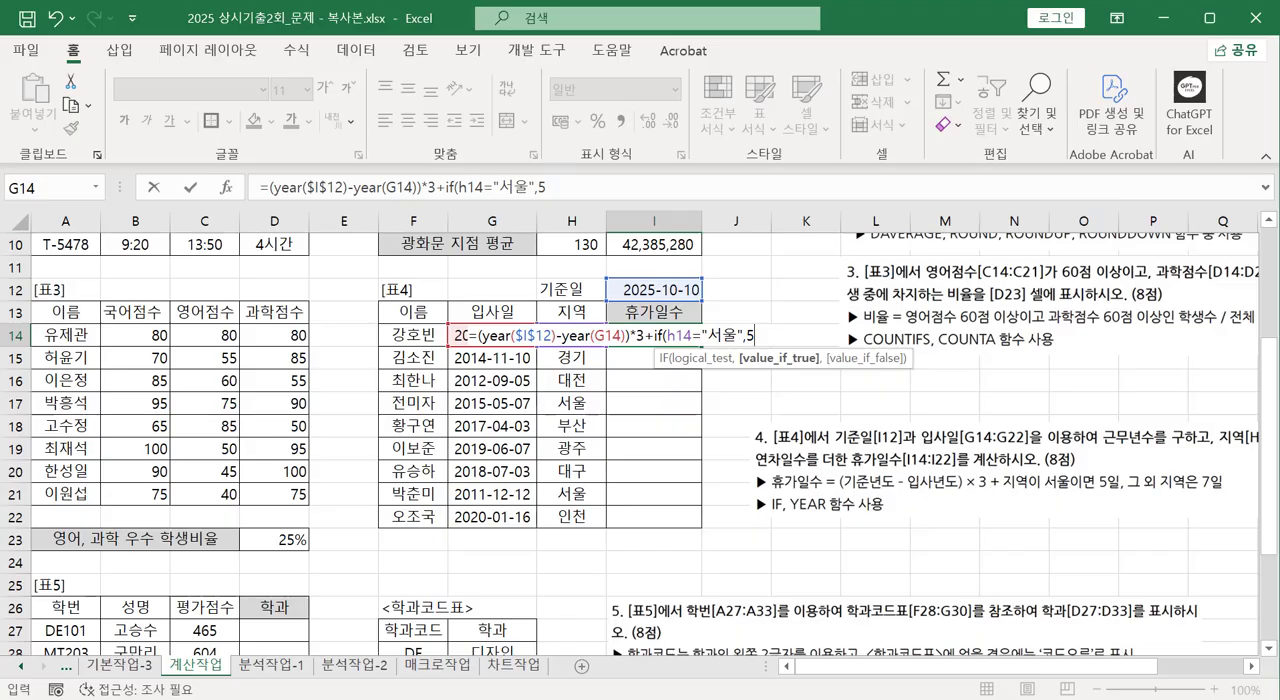
text(5,)
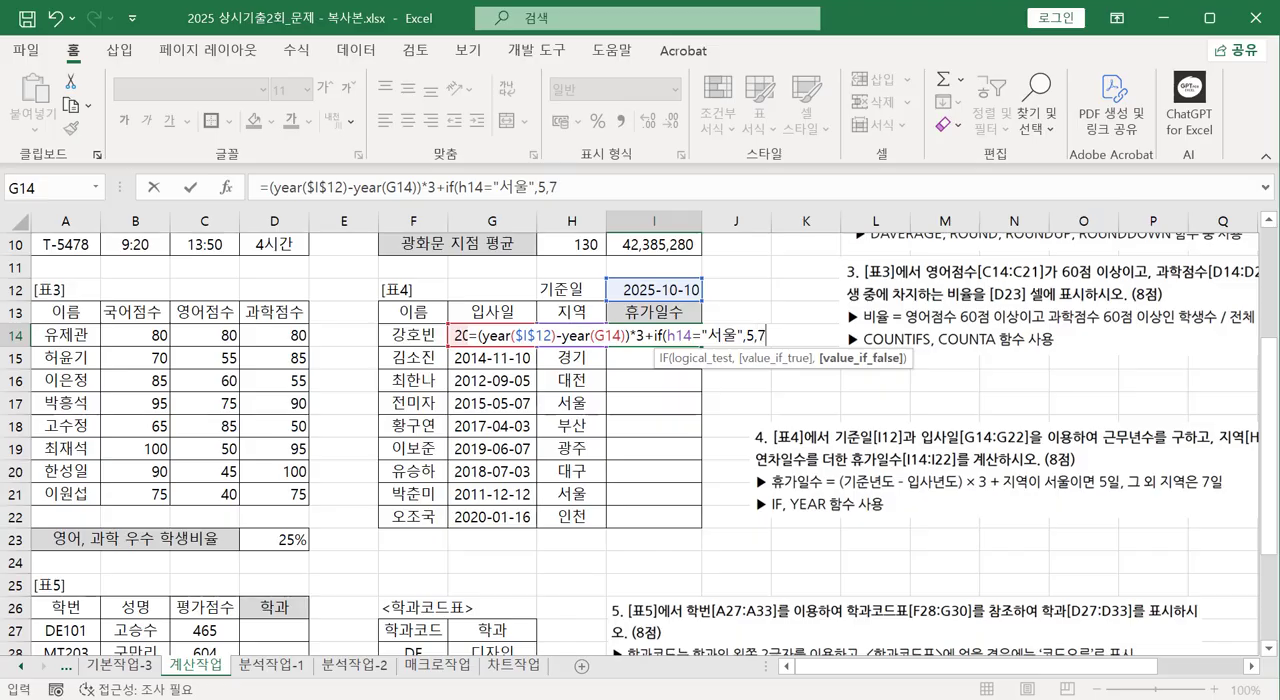
text(7))
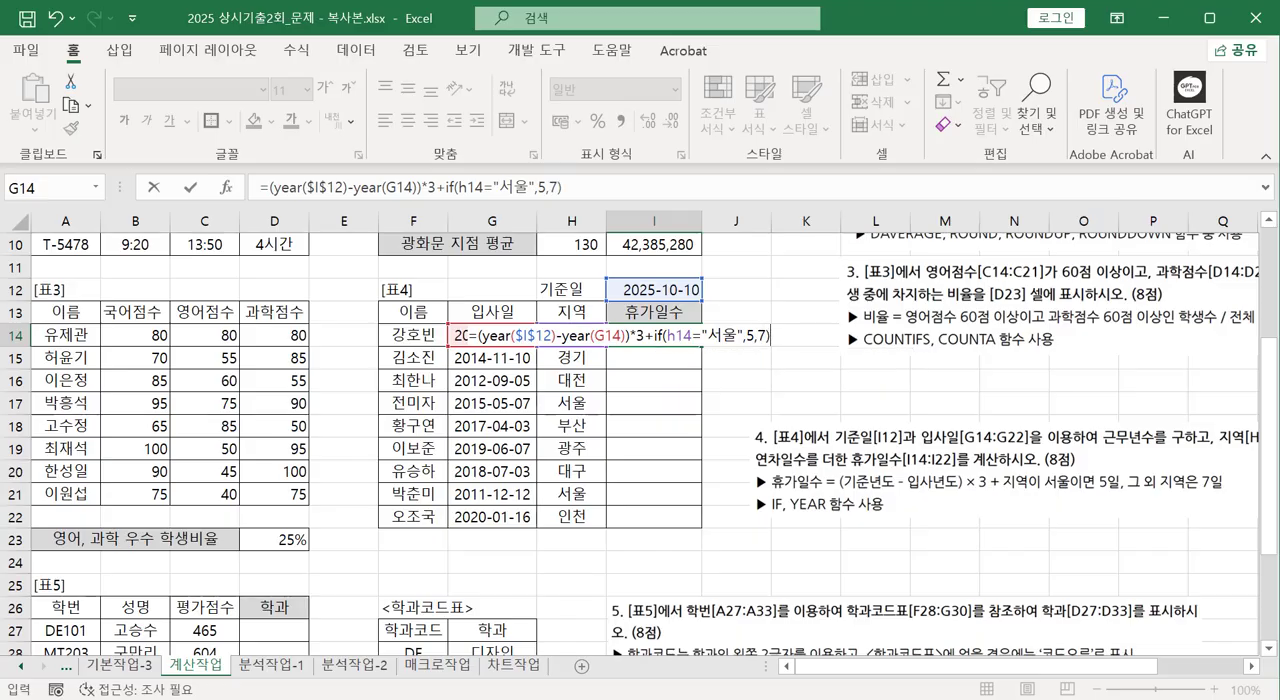
Finish the IF in I14 with 5 for Seoul and 7 for other regions, and enter the formula.
key(Return)
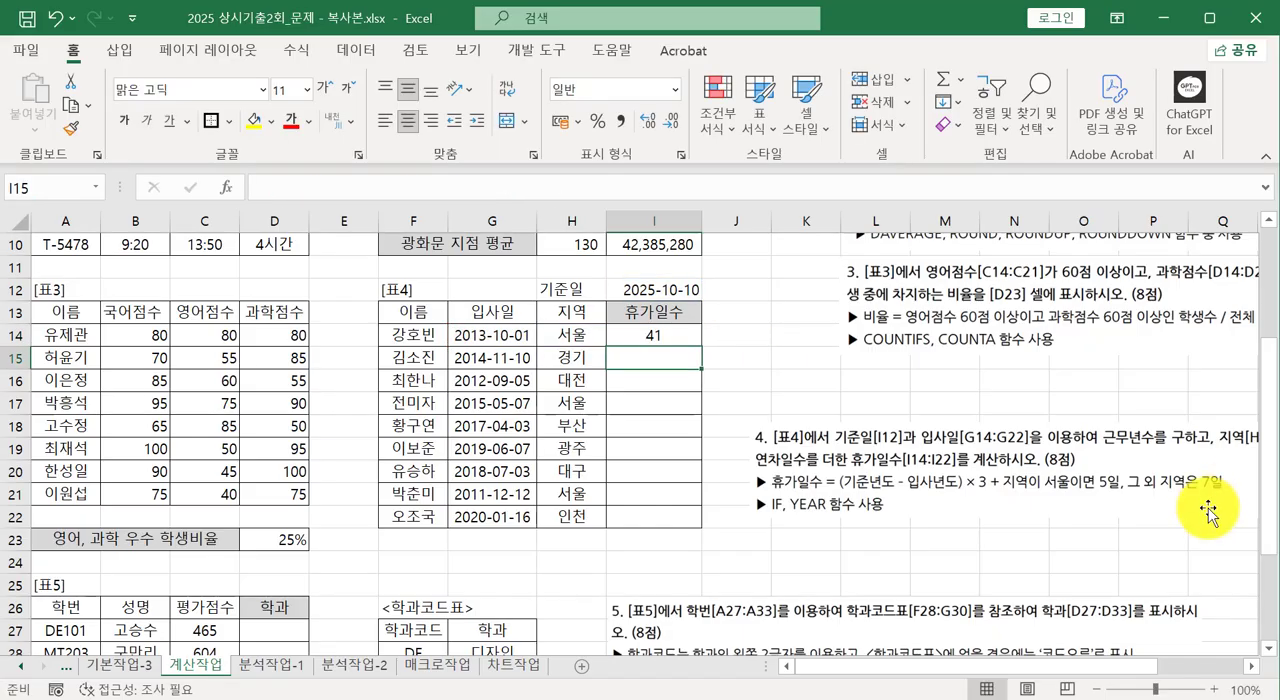
Fill the vacation-days formula from I14 down to I22 and check the cell references in I18.
click(682, 335)
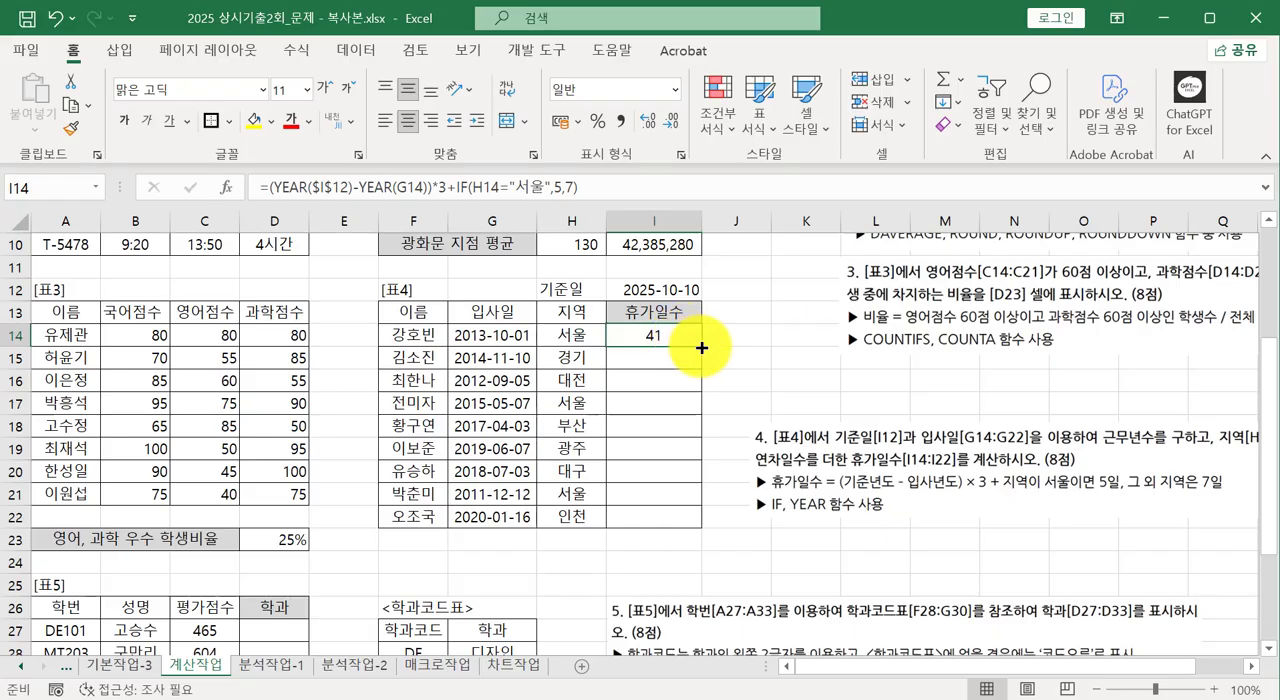
drag(704, 342, 706, 522)
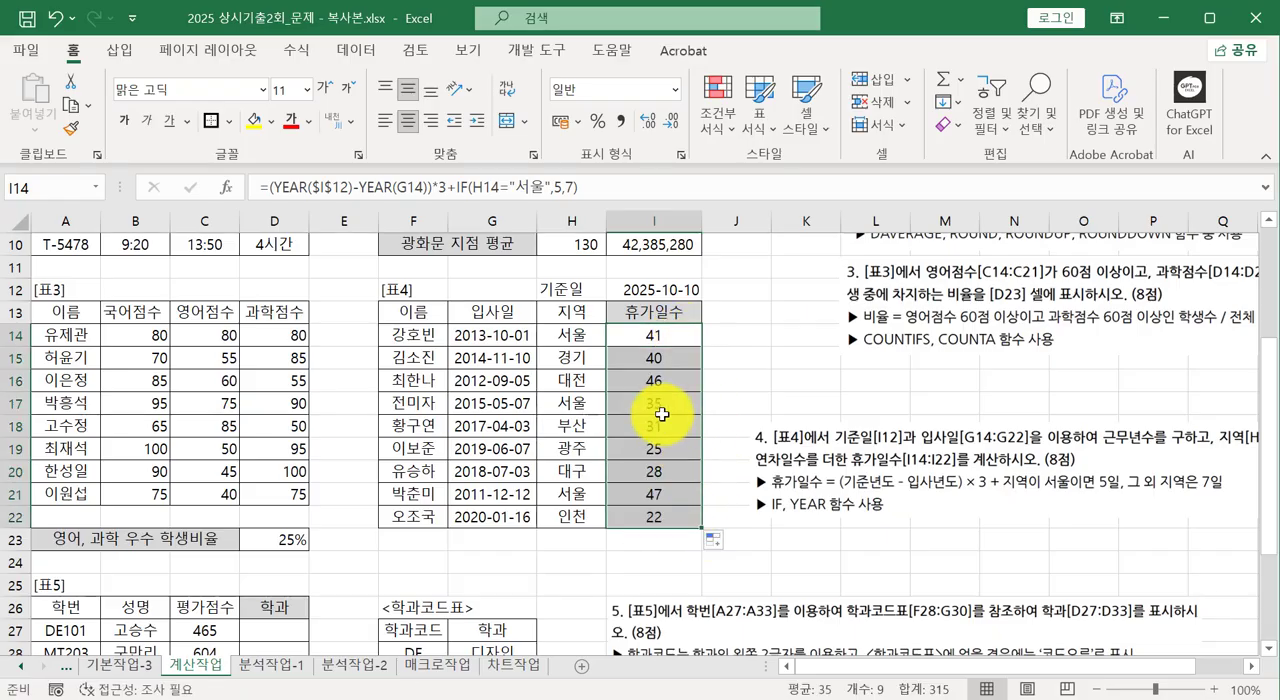
double_click(662, 426)
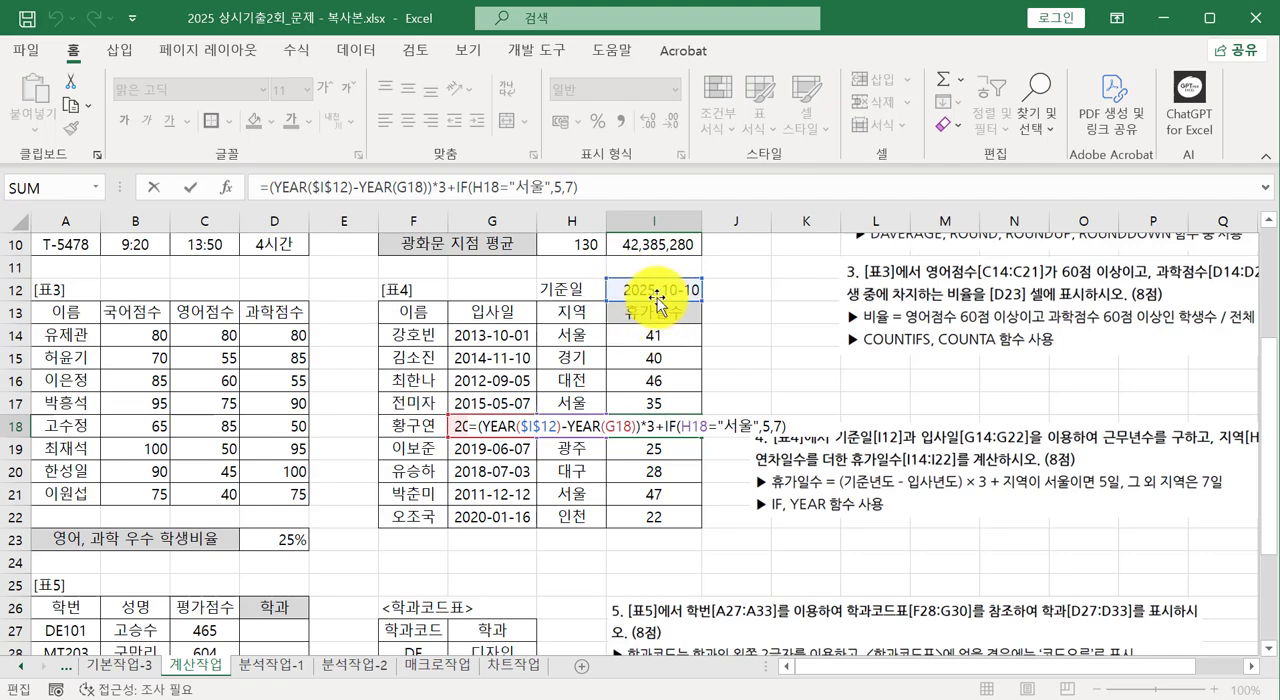
key(Escape)
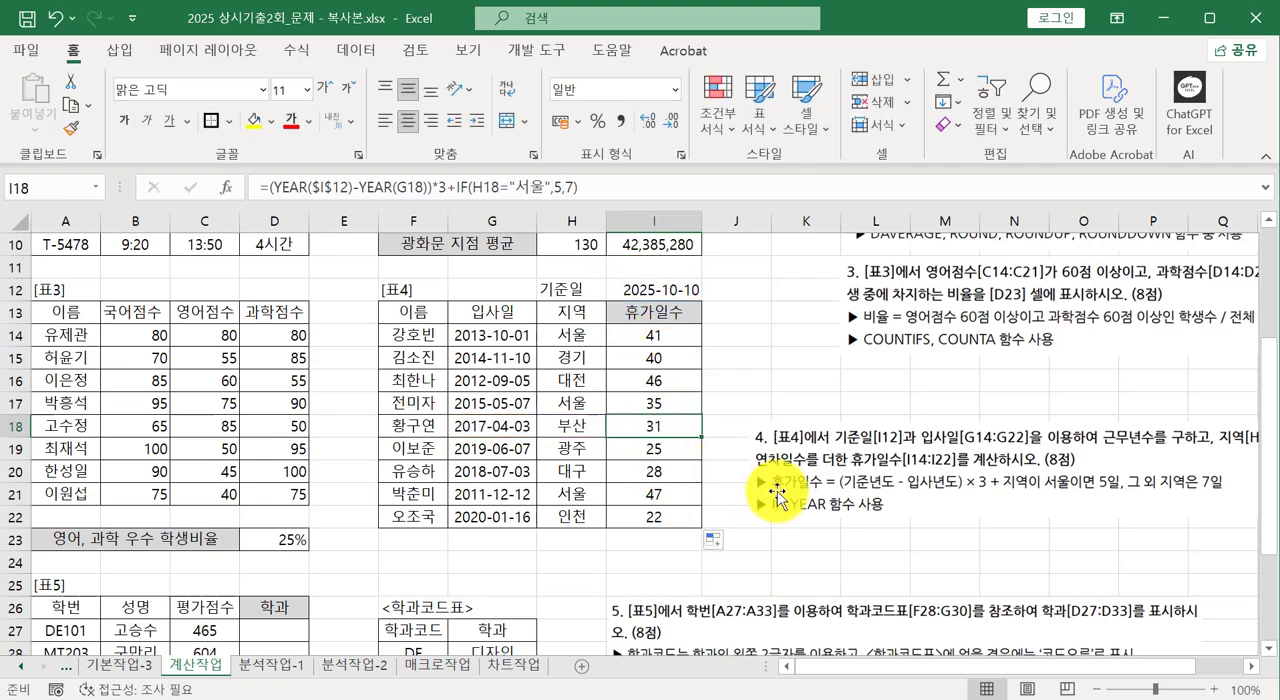
Move the question 4 instruction picture farther from table 4 and examine the functions required by question 5 beside table 5.
drag(777, 490, 853, 491)
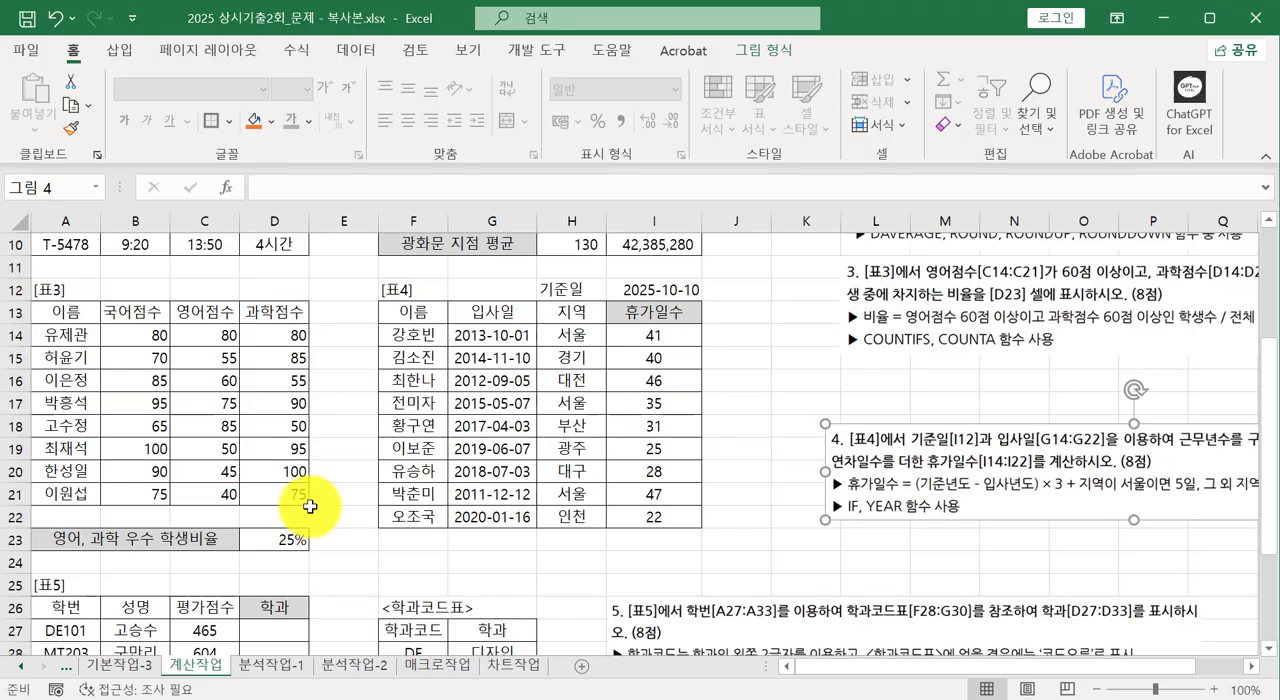
scroll(310, 507, down, 4)
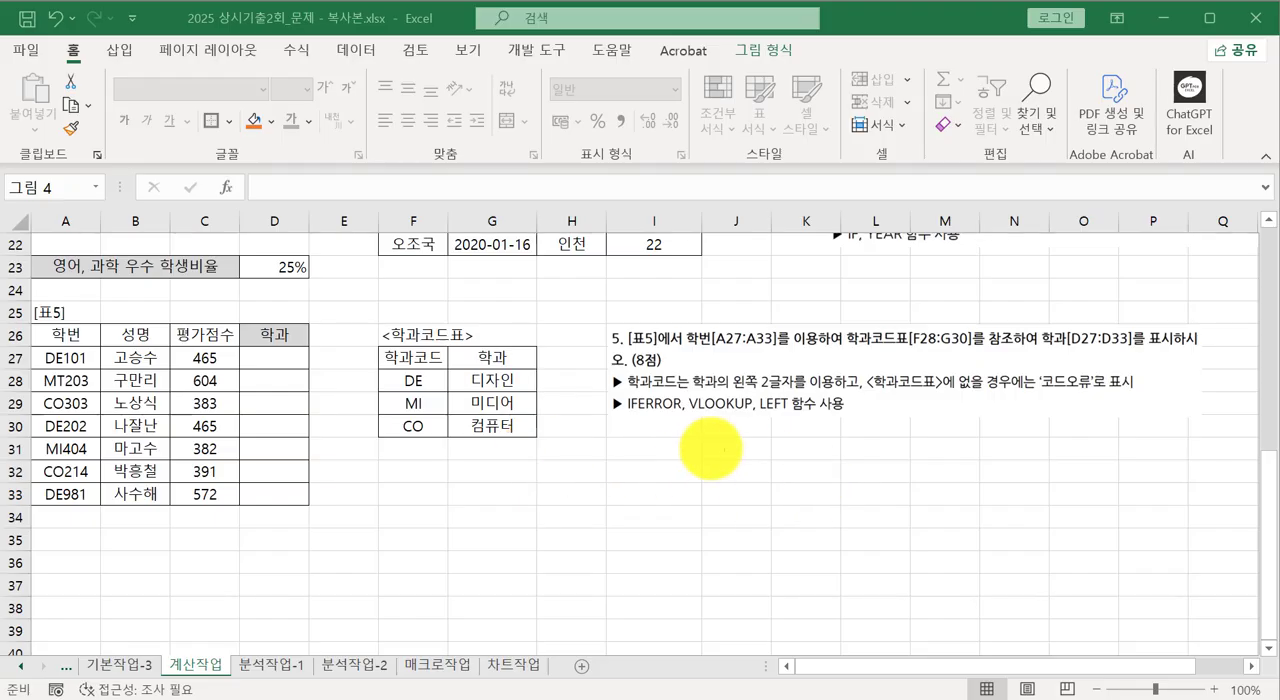
drag(685, 417, 795, 425)
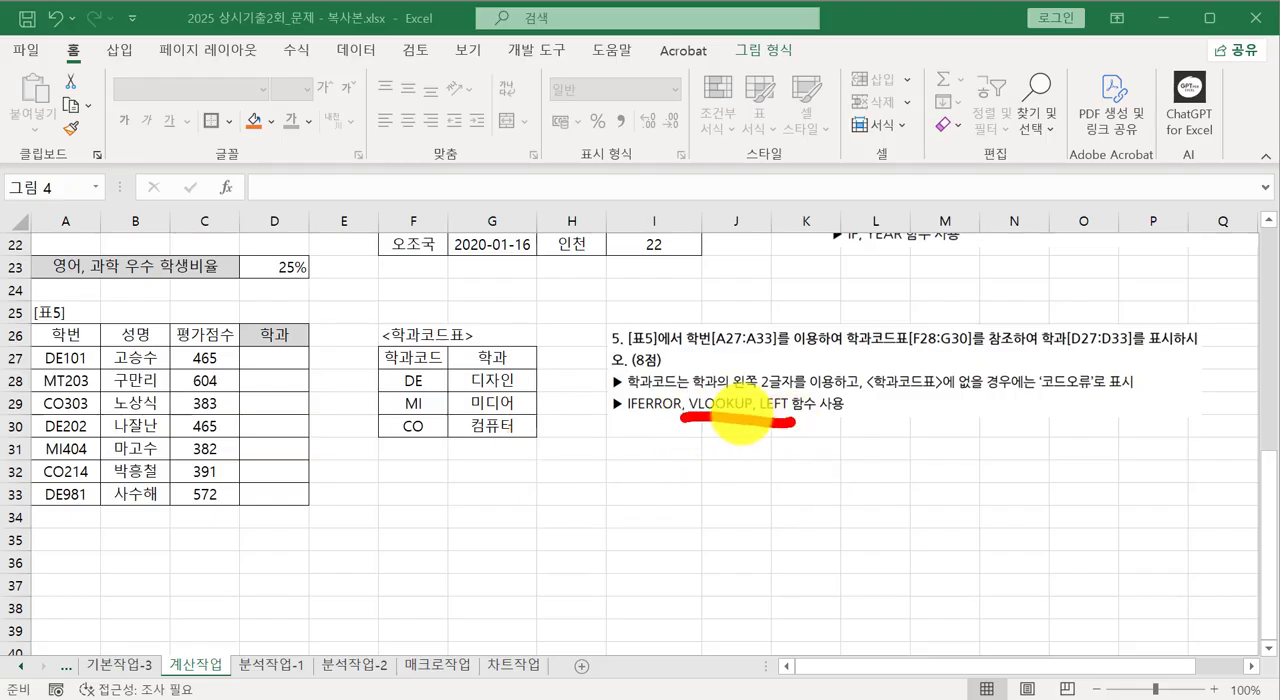
drag(605, 415, 680, 424)
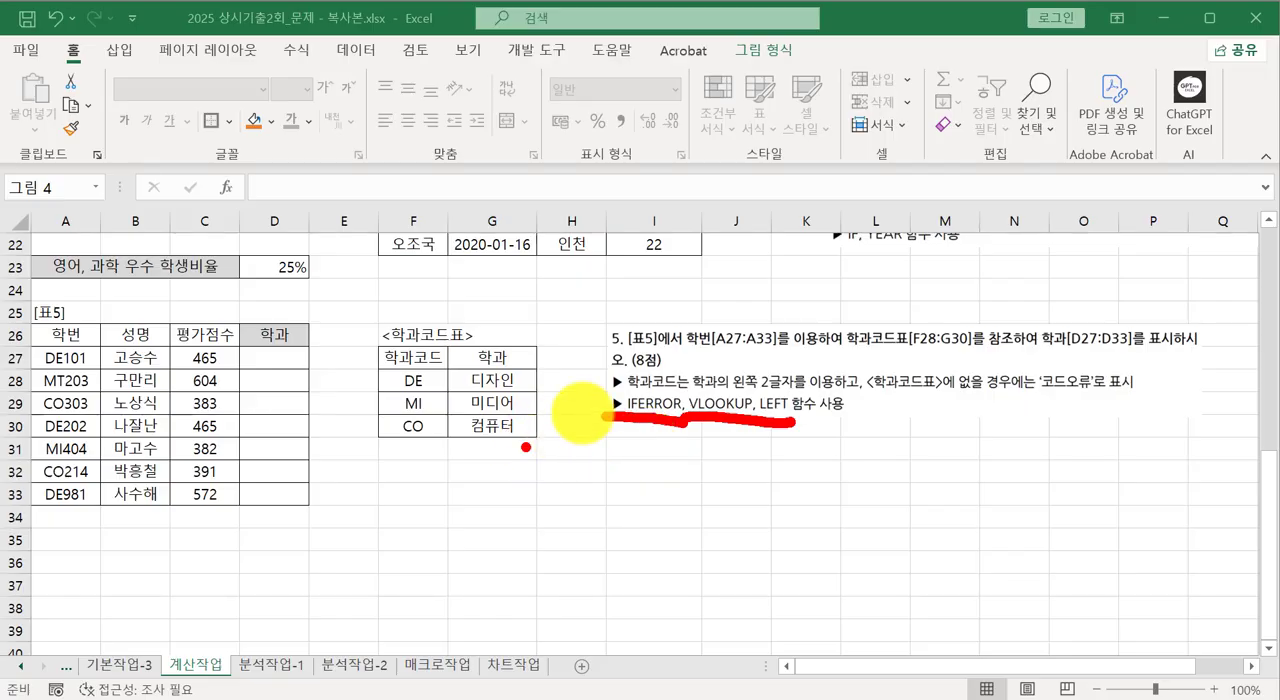
click(405, 467)
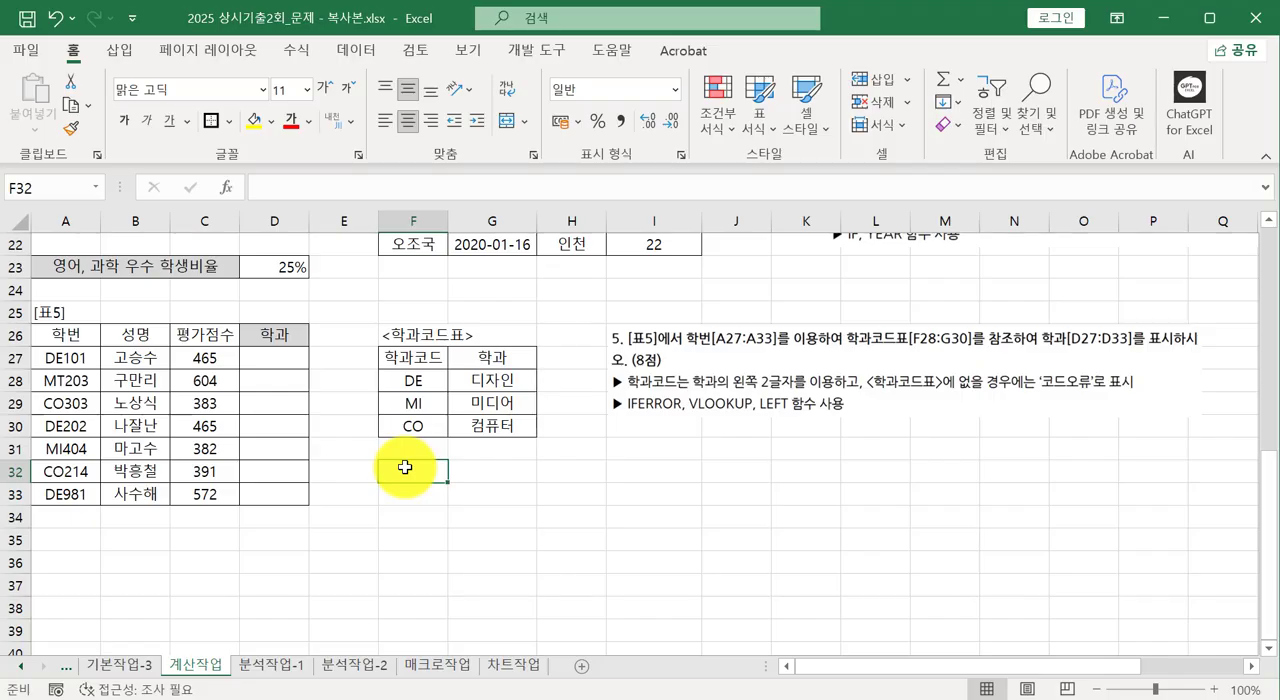
text(=)
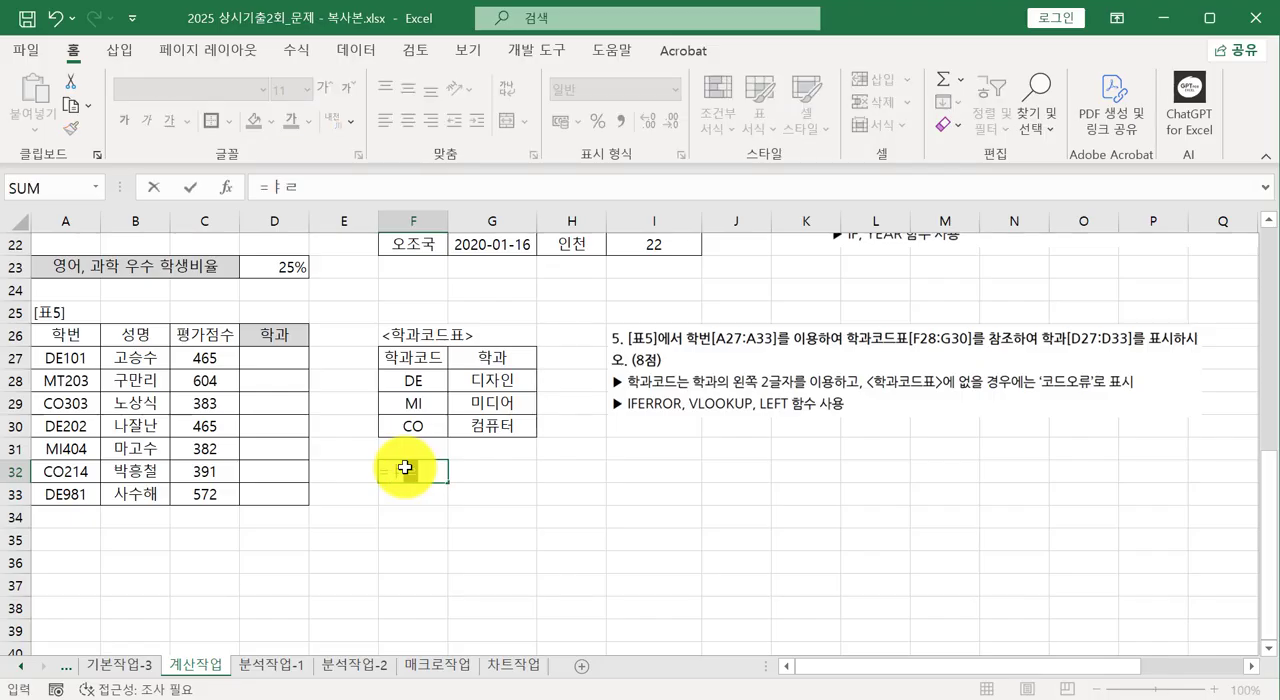
text(if)
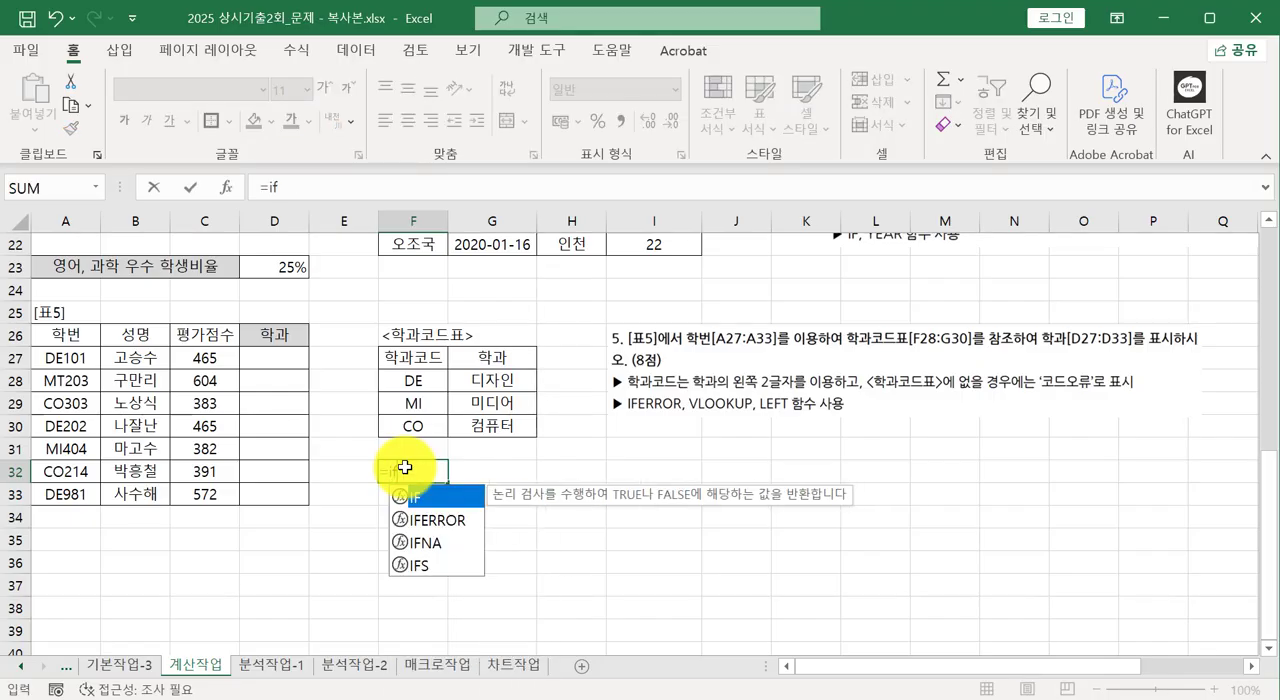
double_click(446, 524)
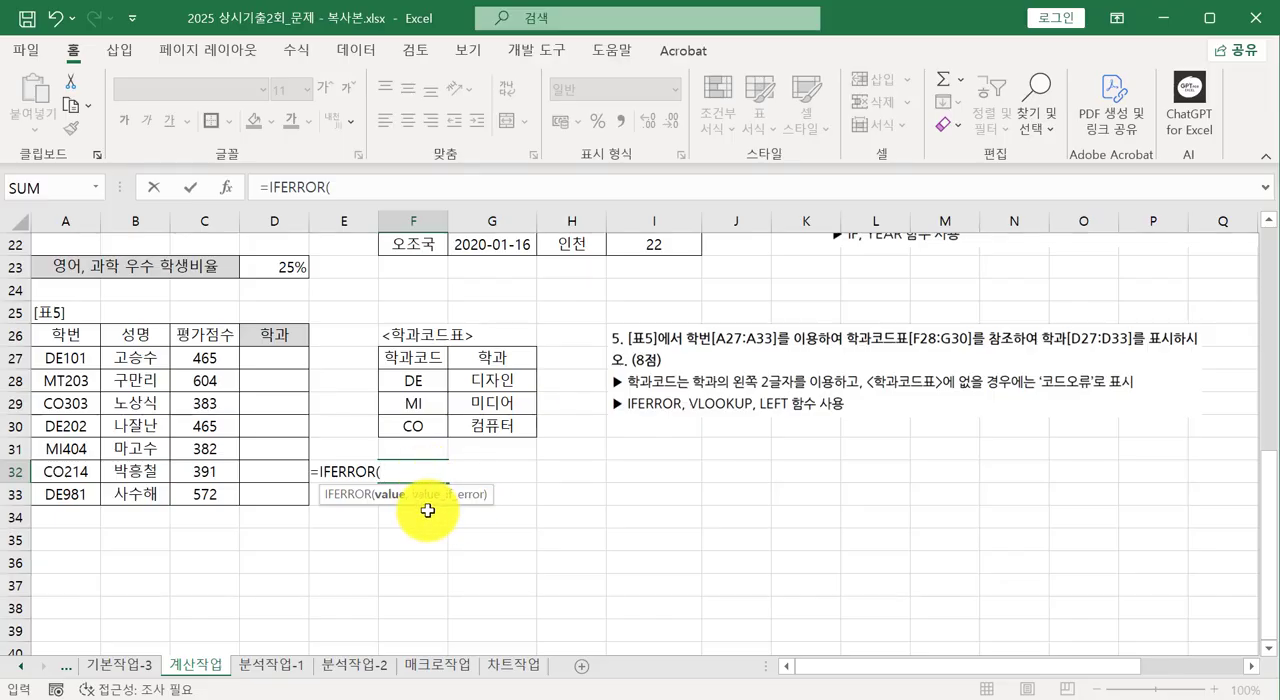
key(Escape)
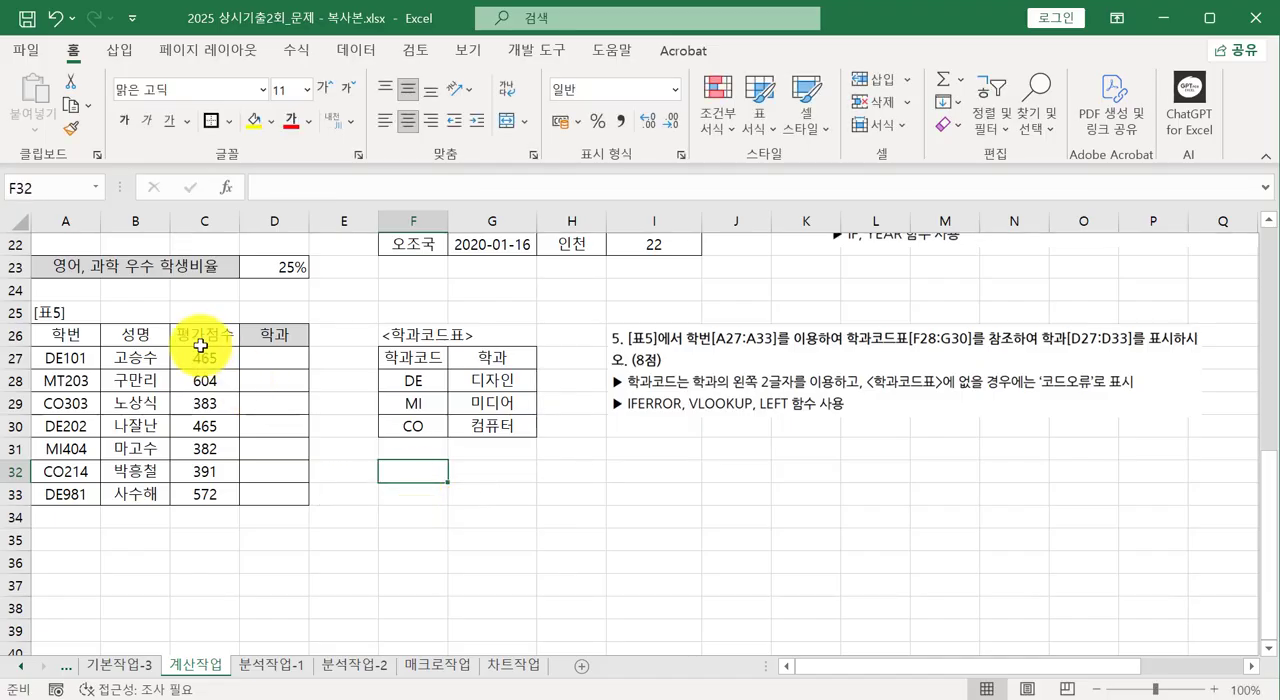
Extract the first two characters of the student number in D27 with =LEFT(A27,2) and fill the formula down to D33.
click(286, 363)
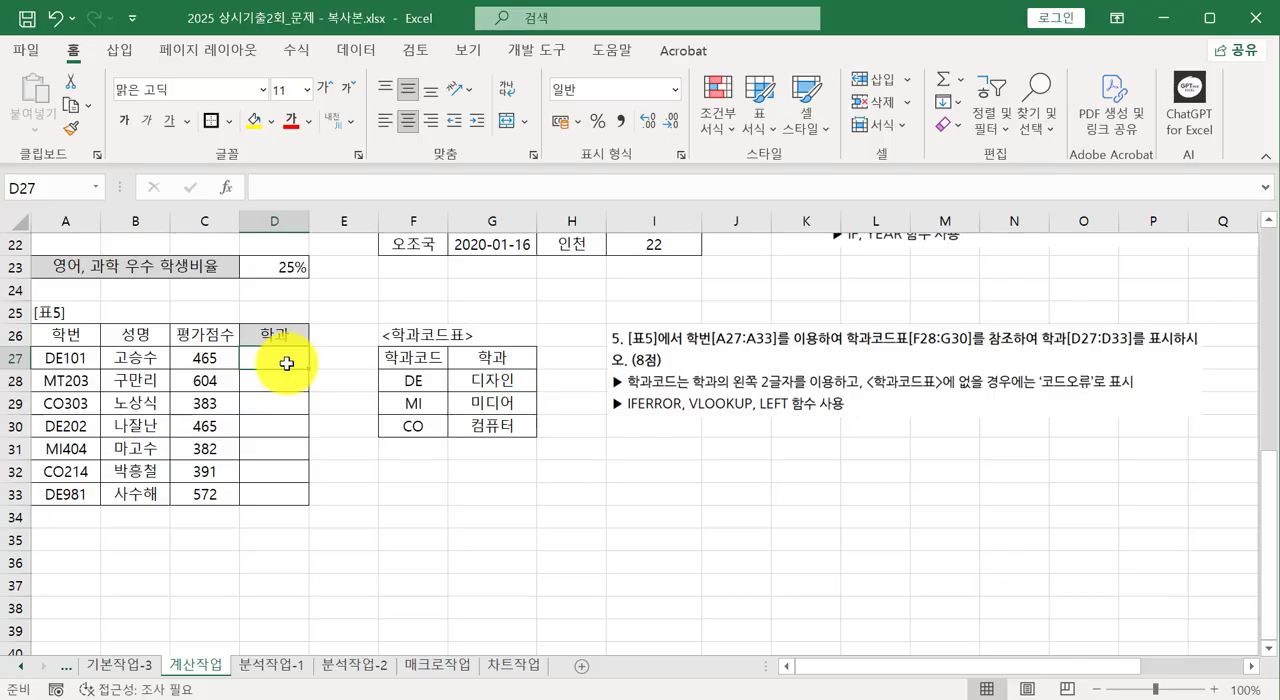
text(=)
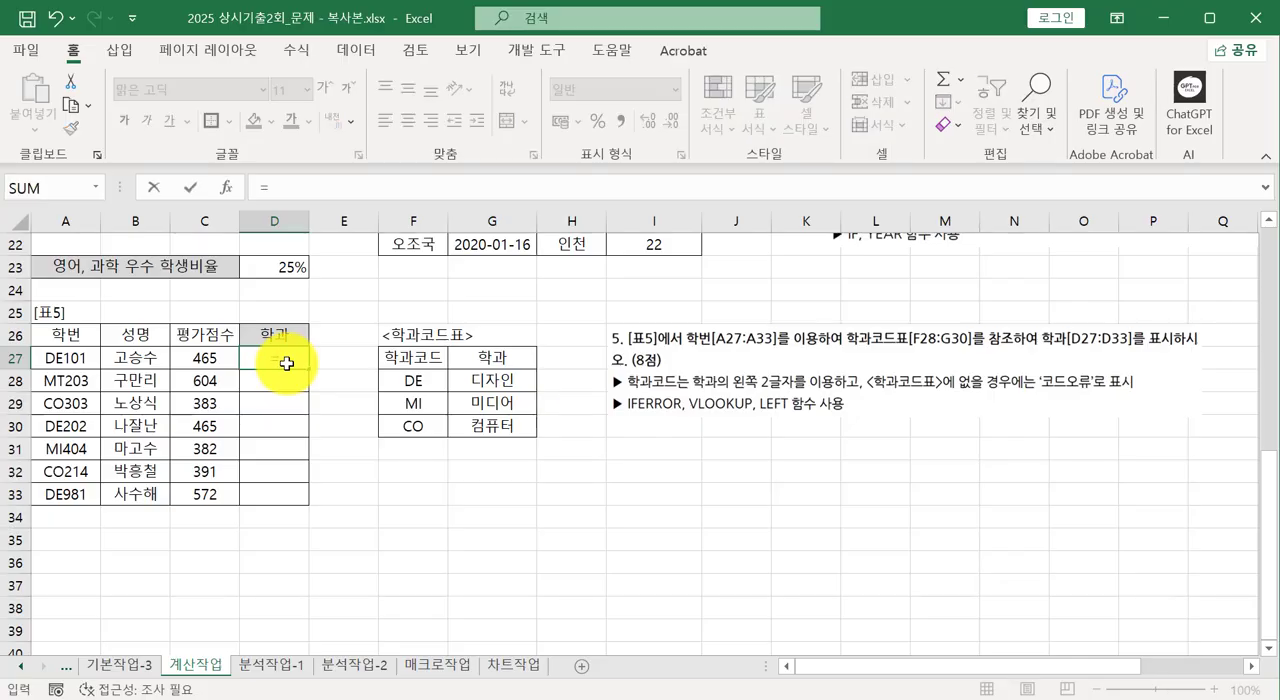
text(left)
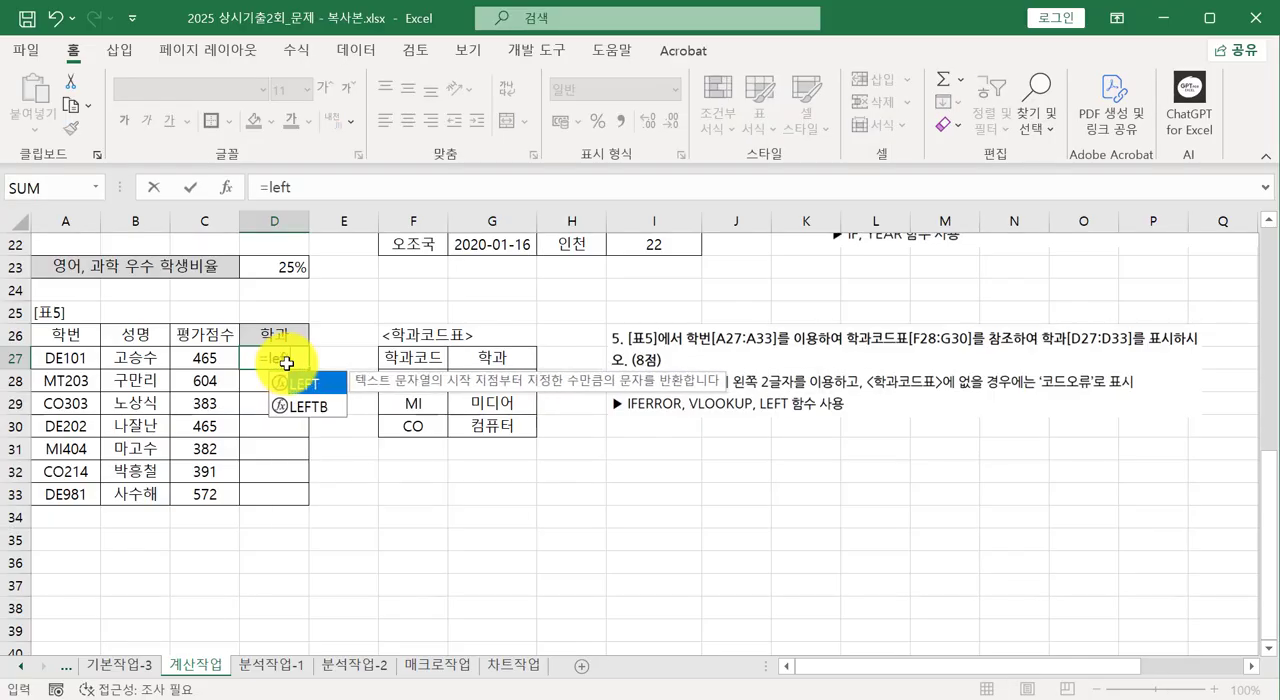
text(()
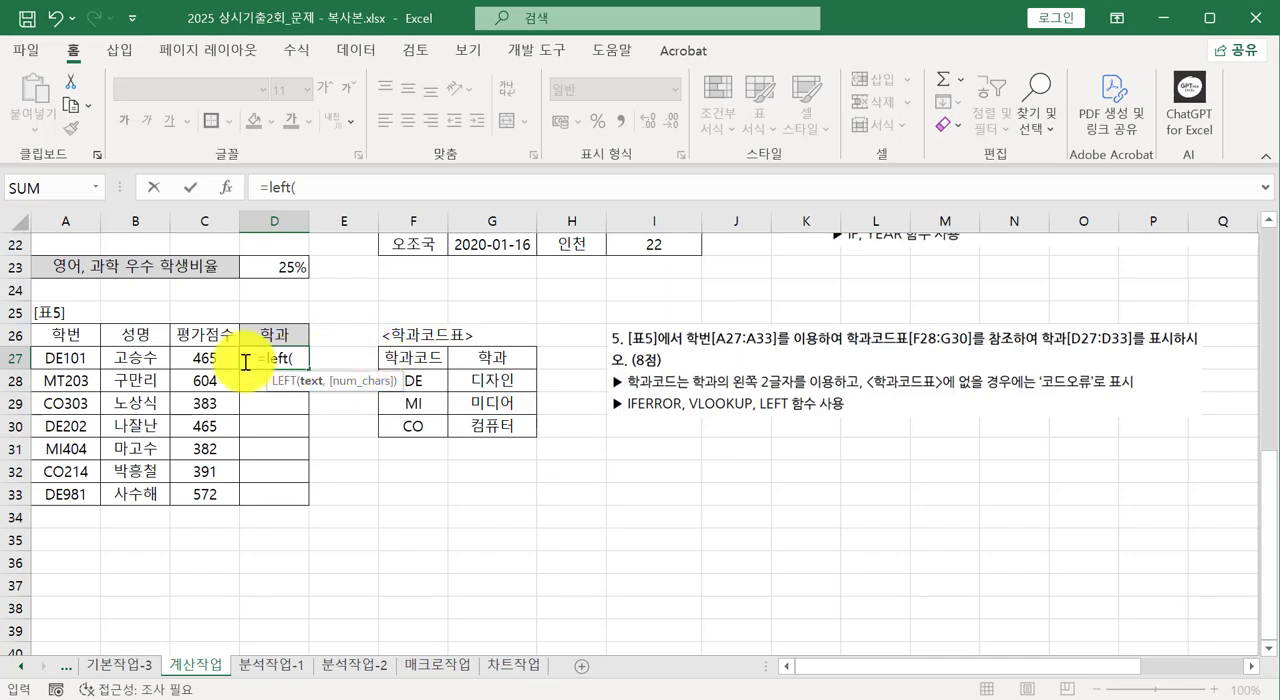
click(59, 358)
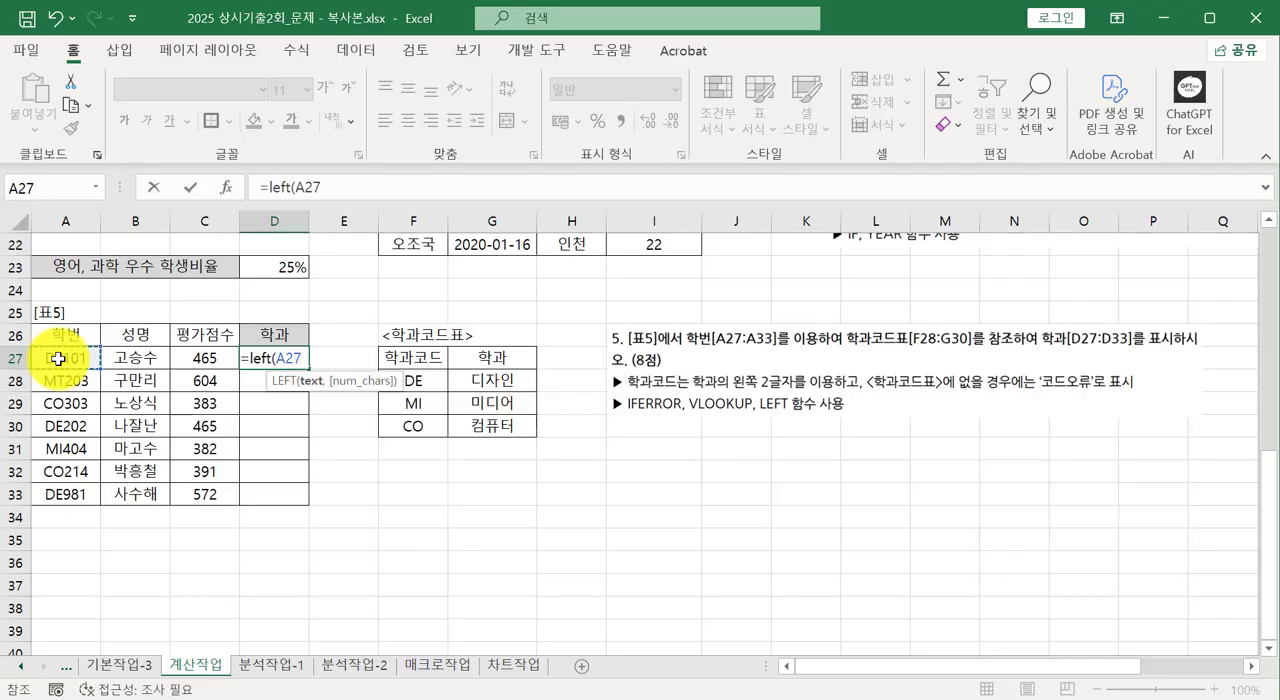
text(,)
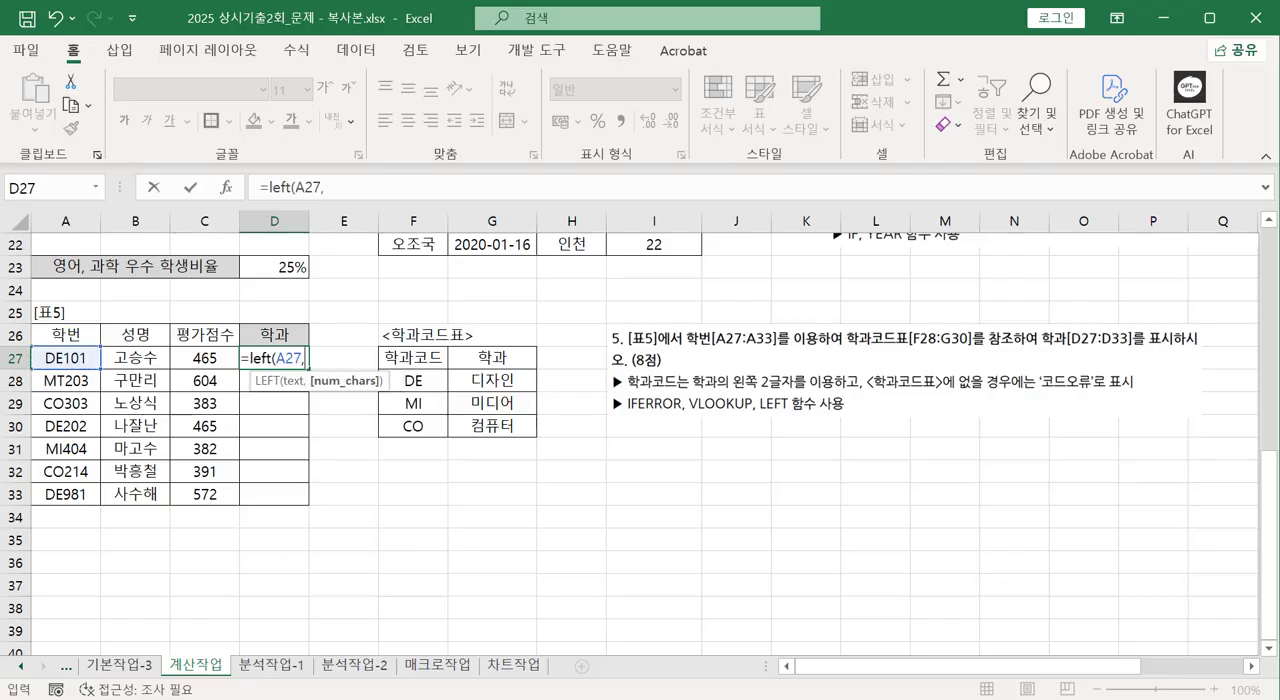
text(2)
key(Return)
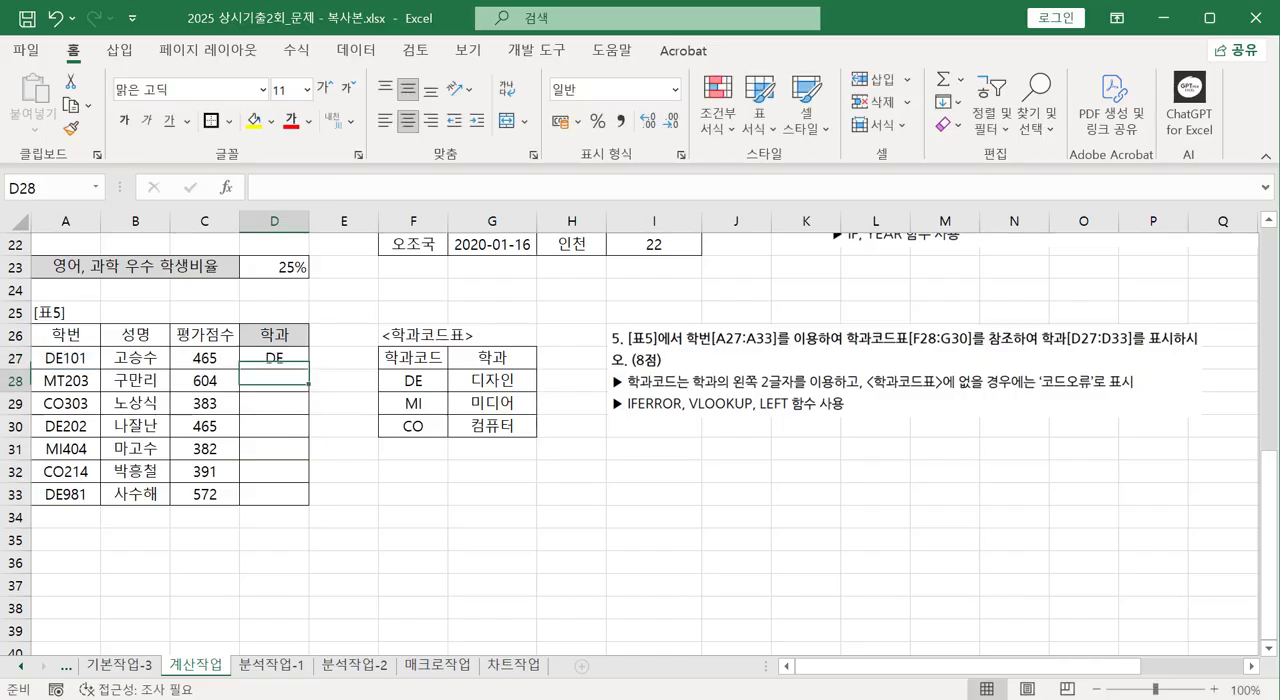
click(259, 361)
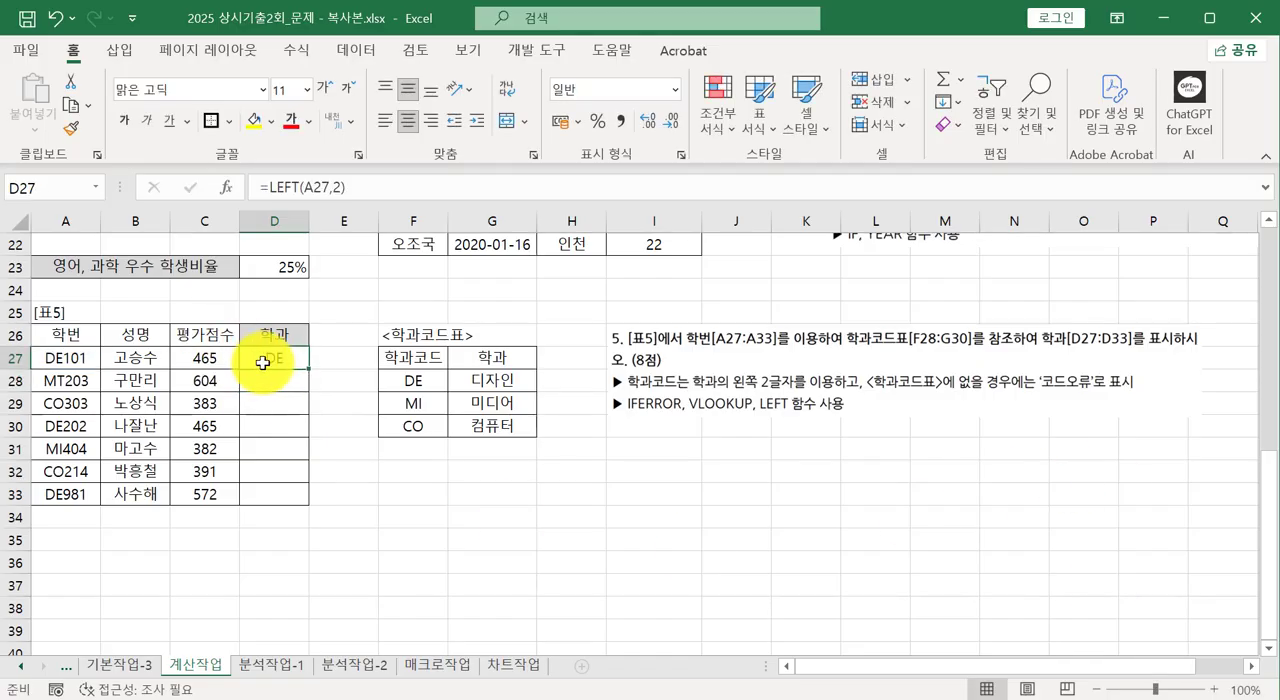
drag(307, 370, 325, 494)
Compare the extracted code in D27 with the codes and department names in the department code table.
click(282, 355)
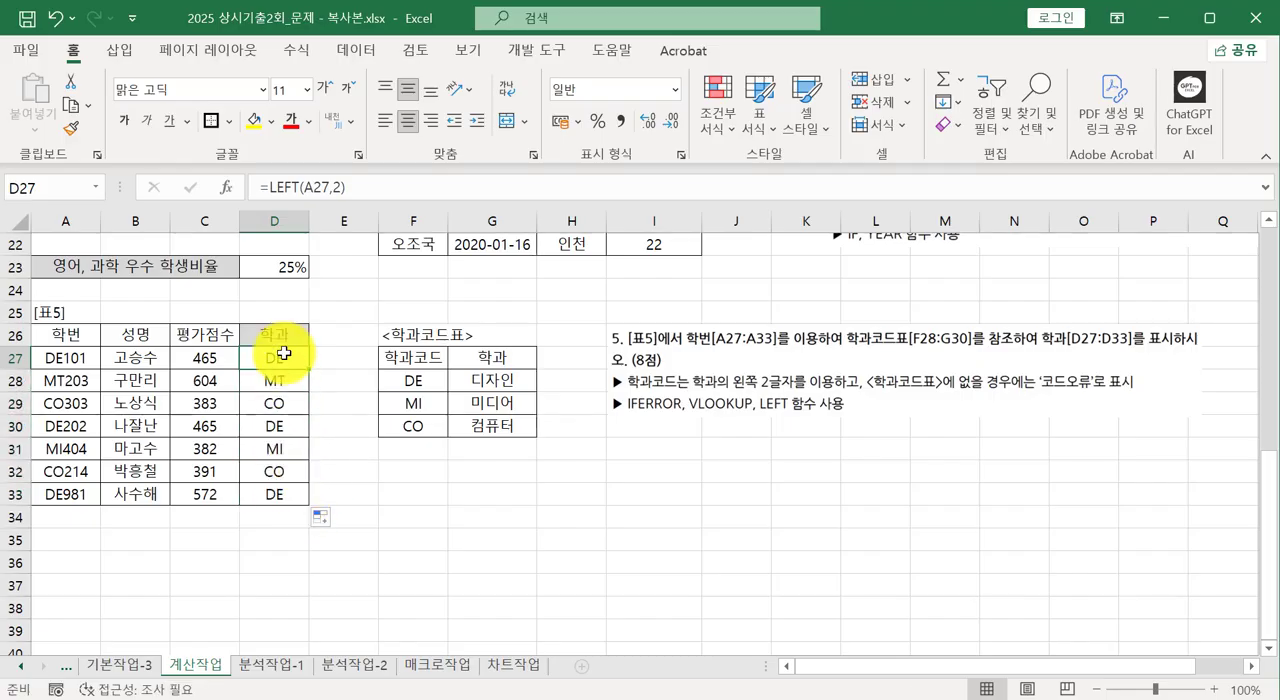
click(403, 377)
click(274, 357)
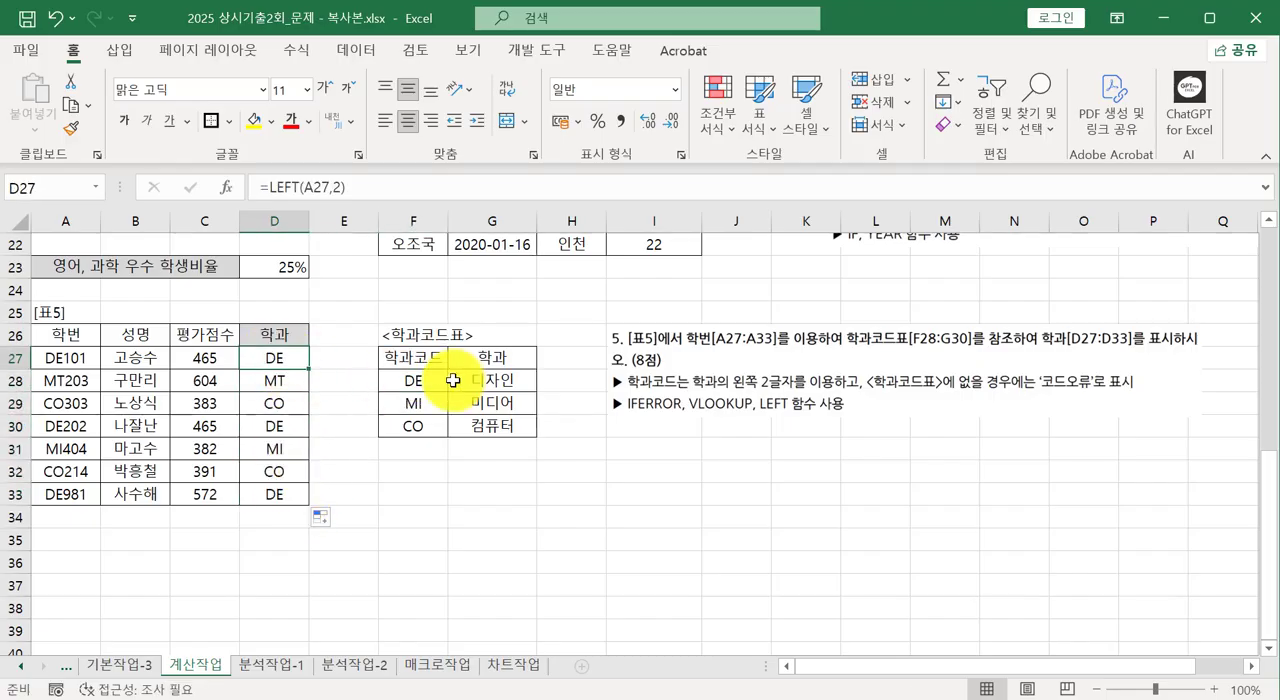
click(486, 379)
click(252, 361)
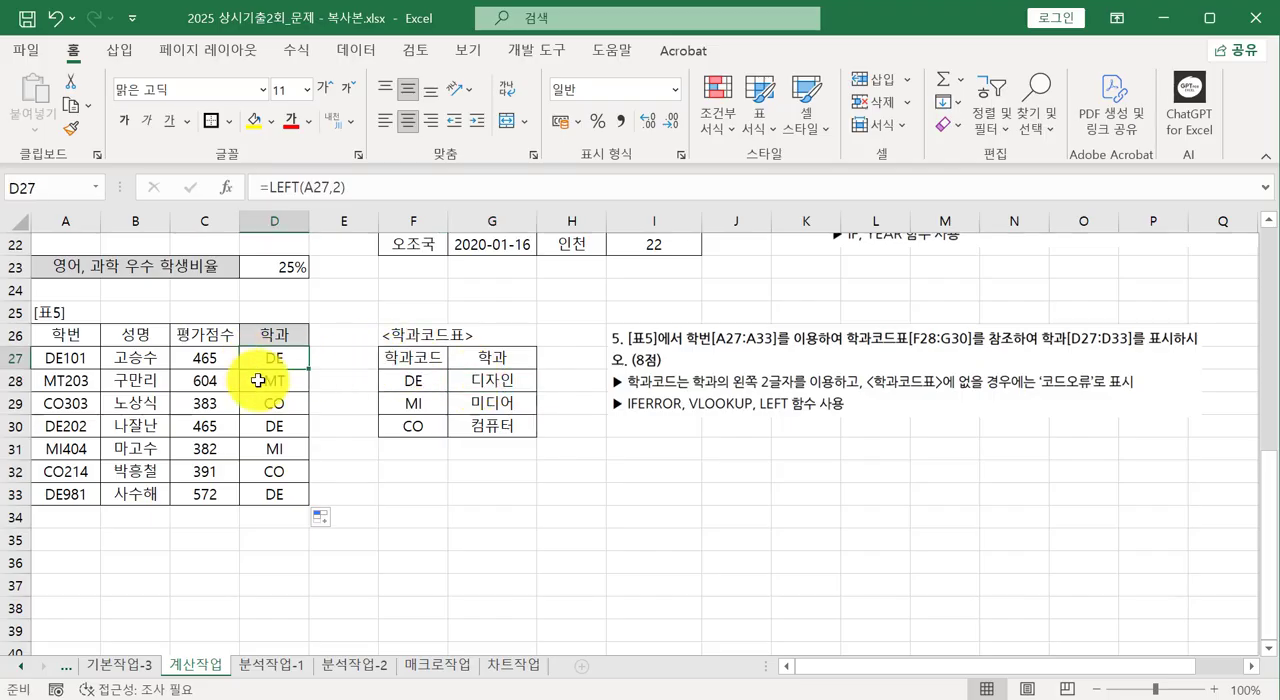
click(410, 400)
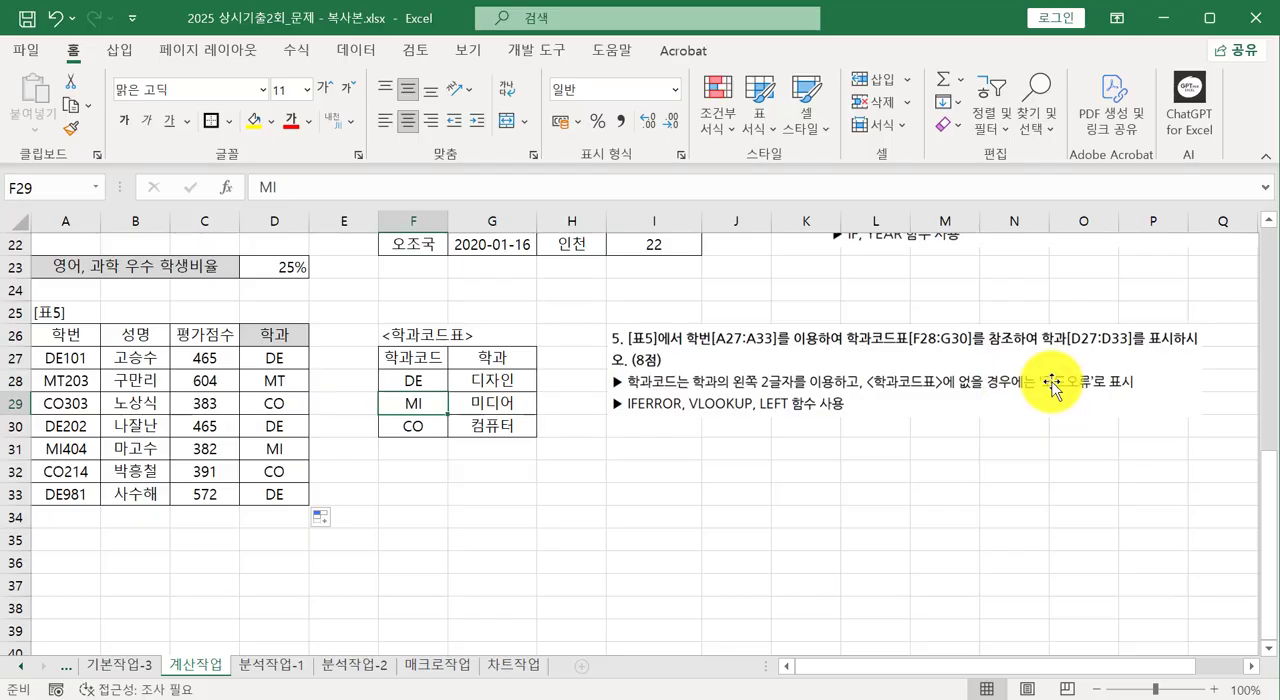
click(260, 362)
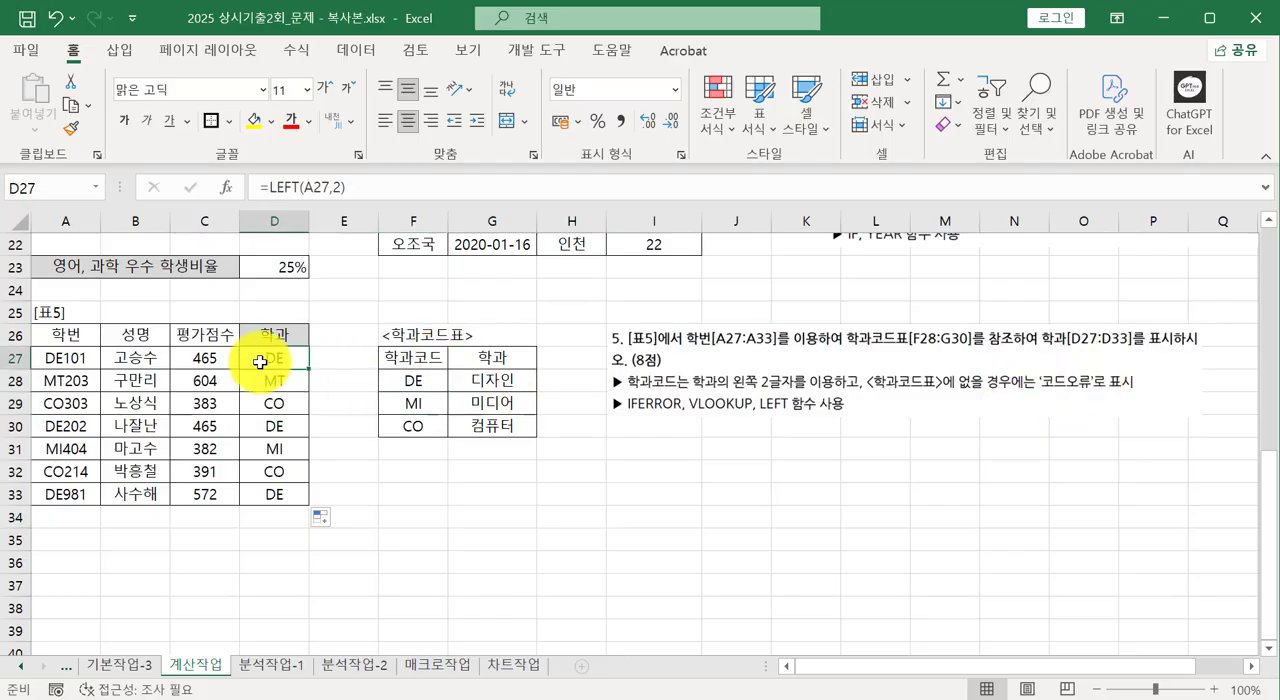
Wrap the LEFT function in D27 in VLOOKUP as the lookup value, with the absolute range $F$28:$G$30 as the table array.
click(272, 188)
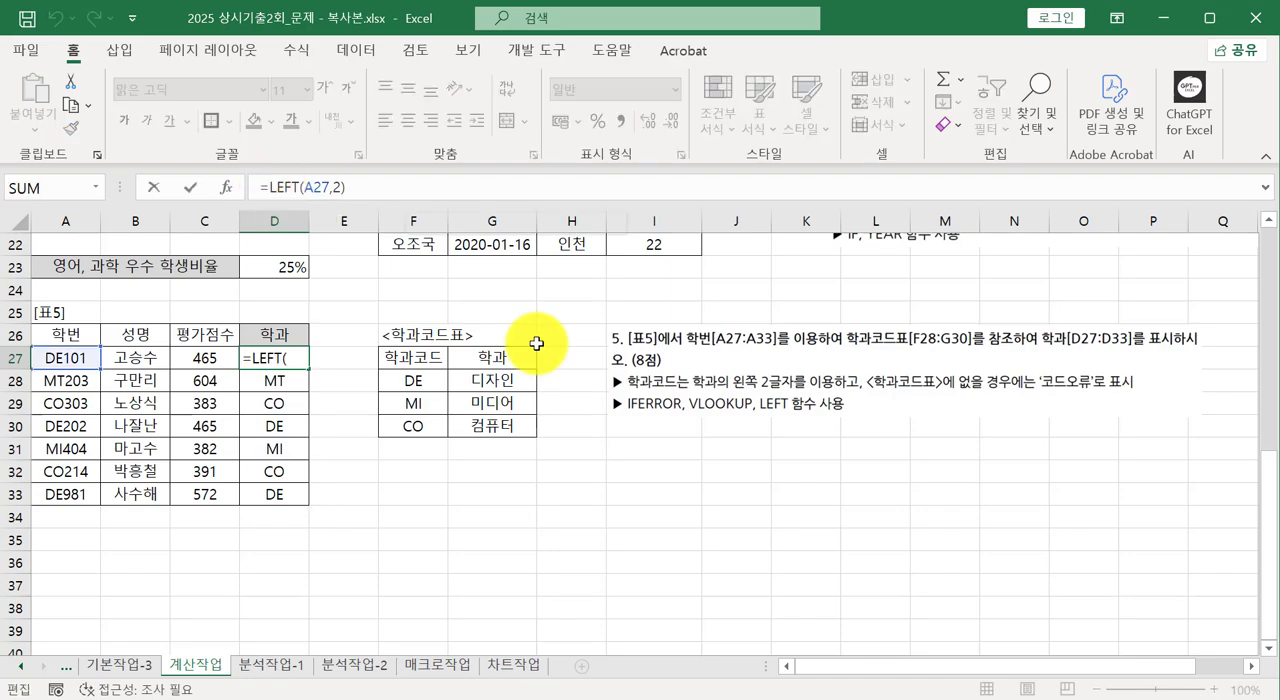
text(vl)
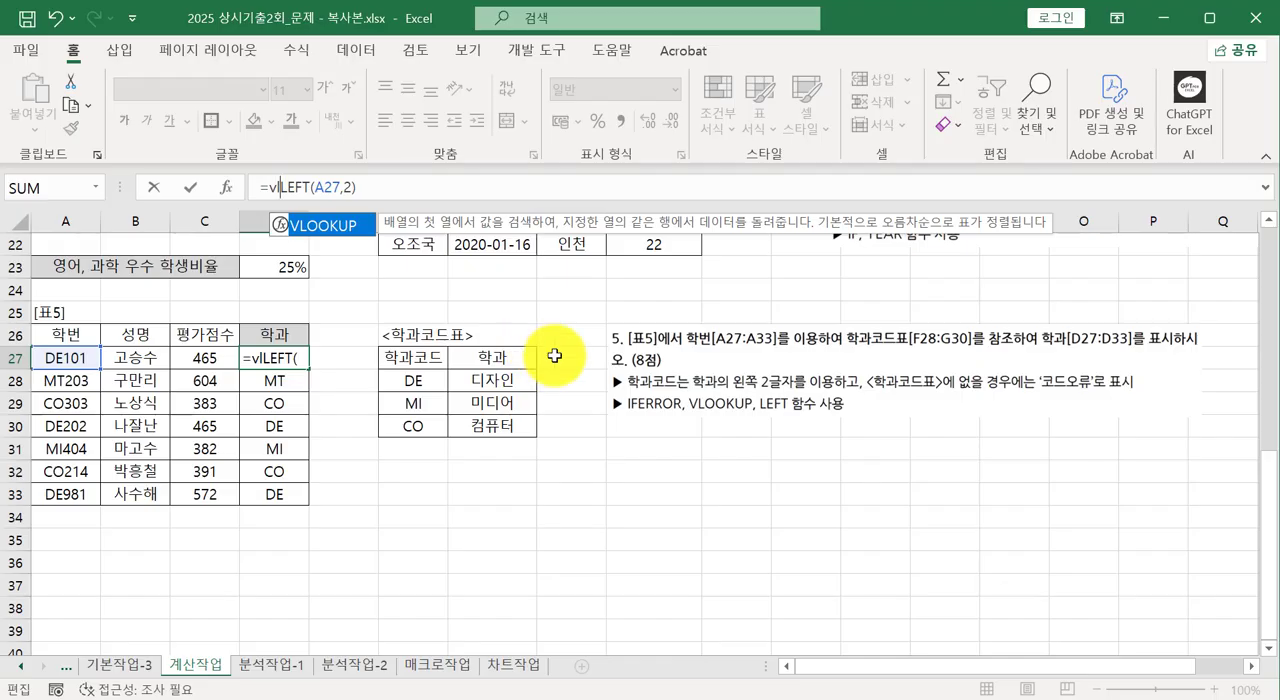
double_click(320, 226)
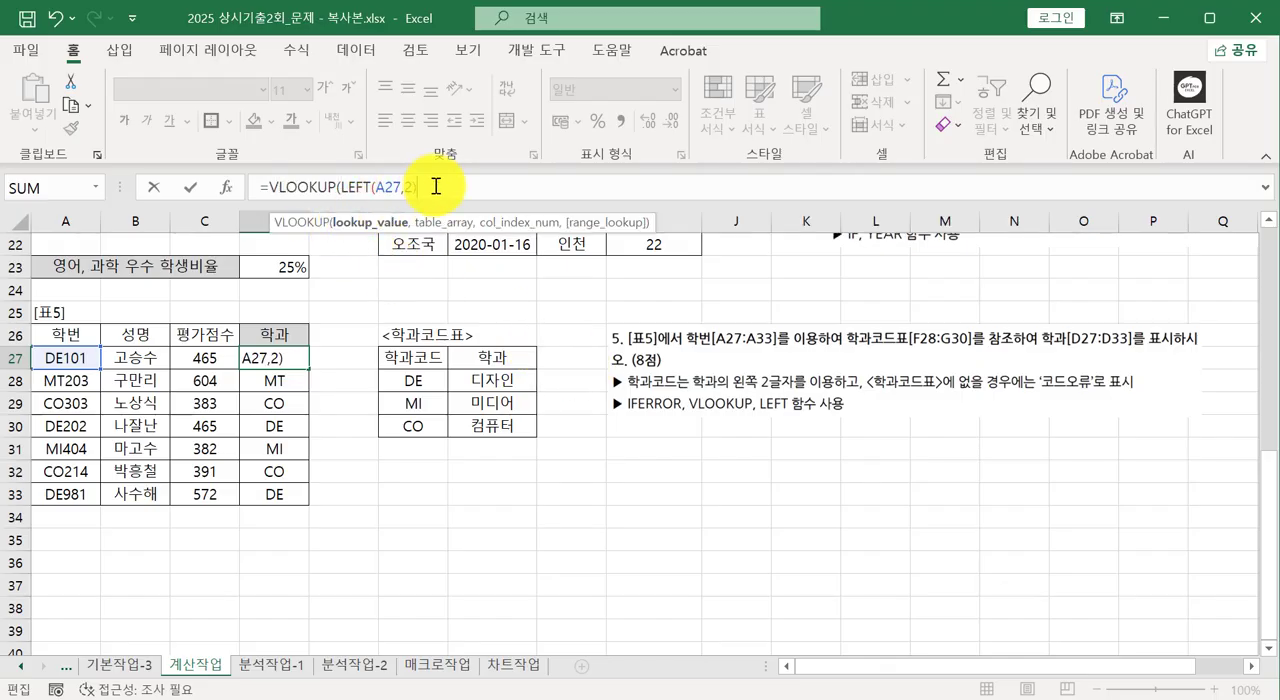
text(,)
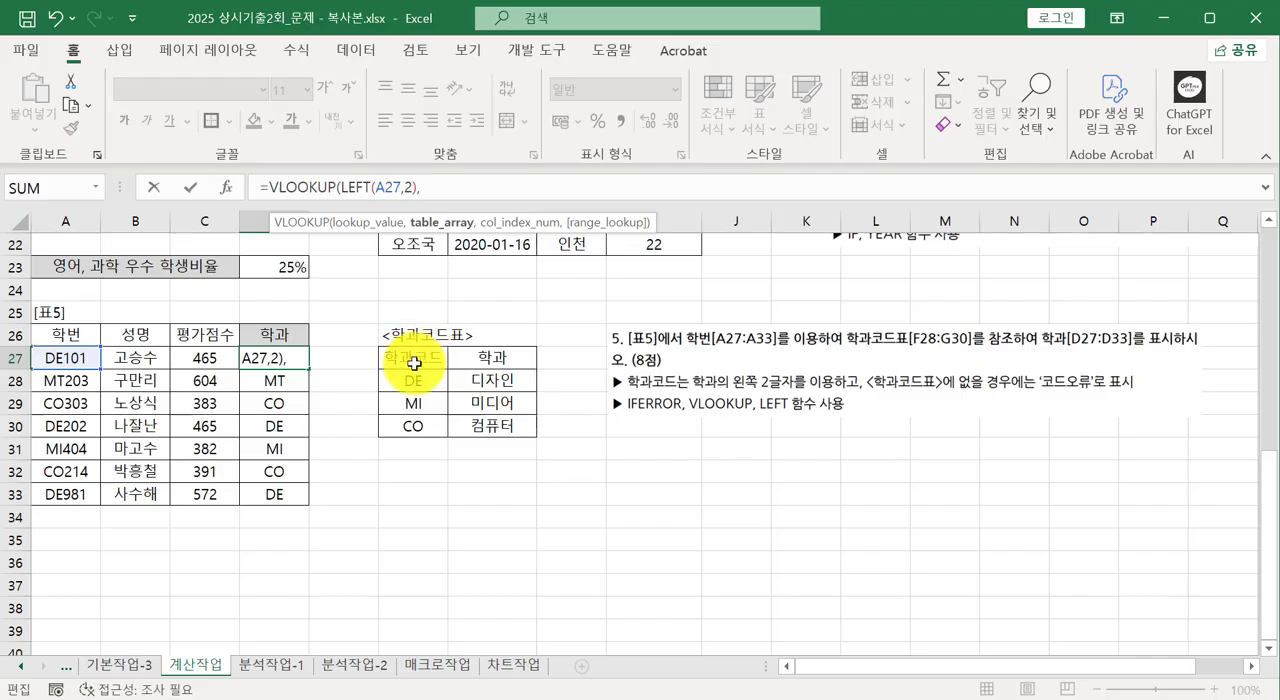
drag(414, 381, 484, 431)
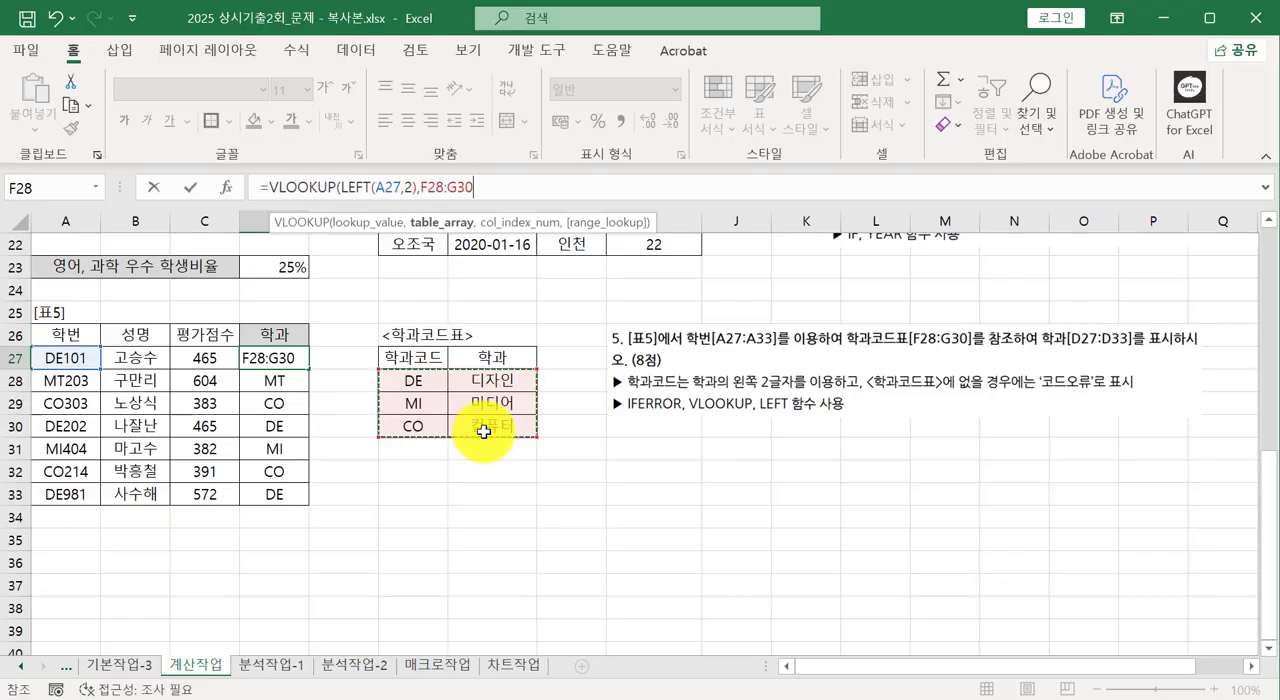
key(F4)
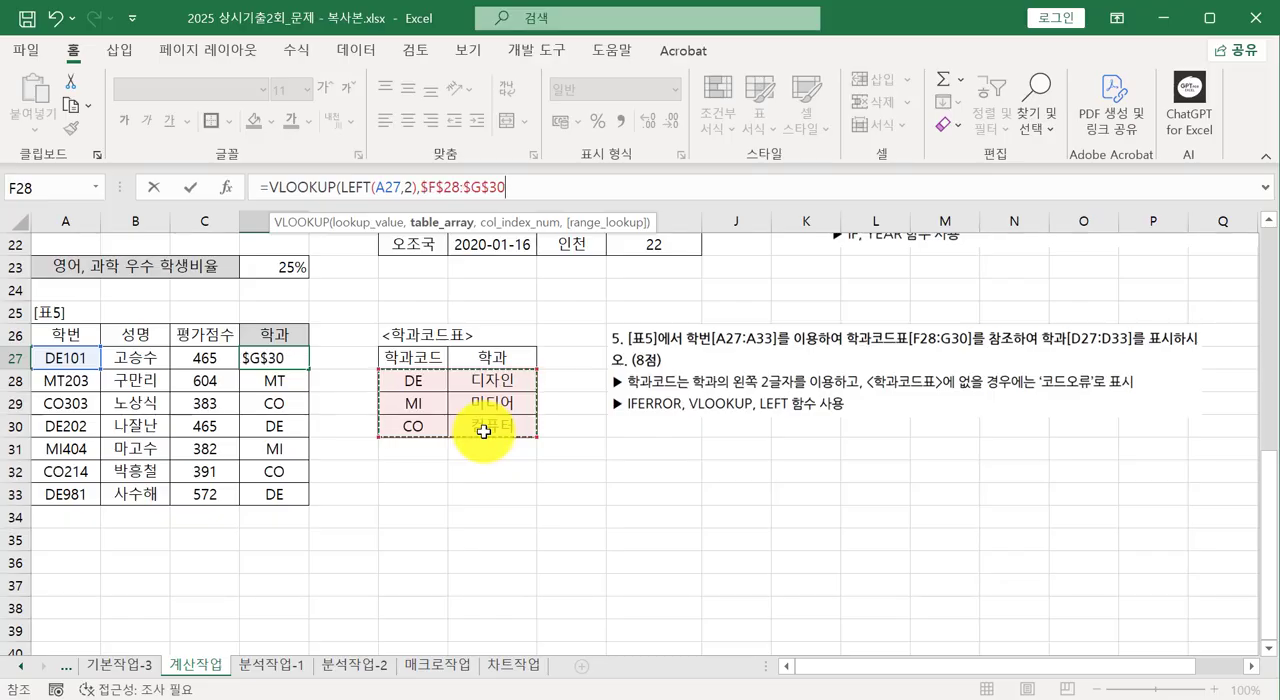
text(,)
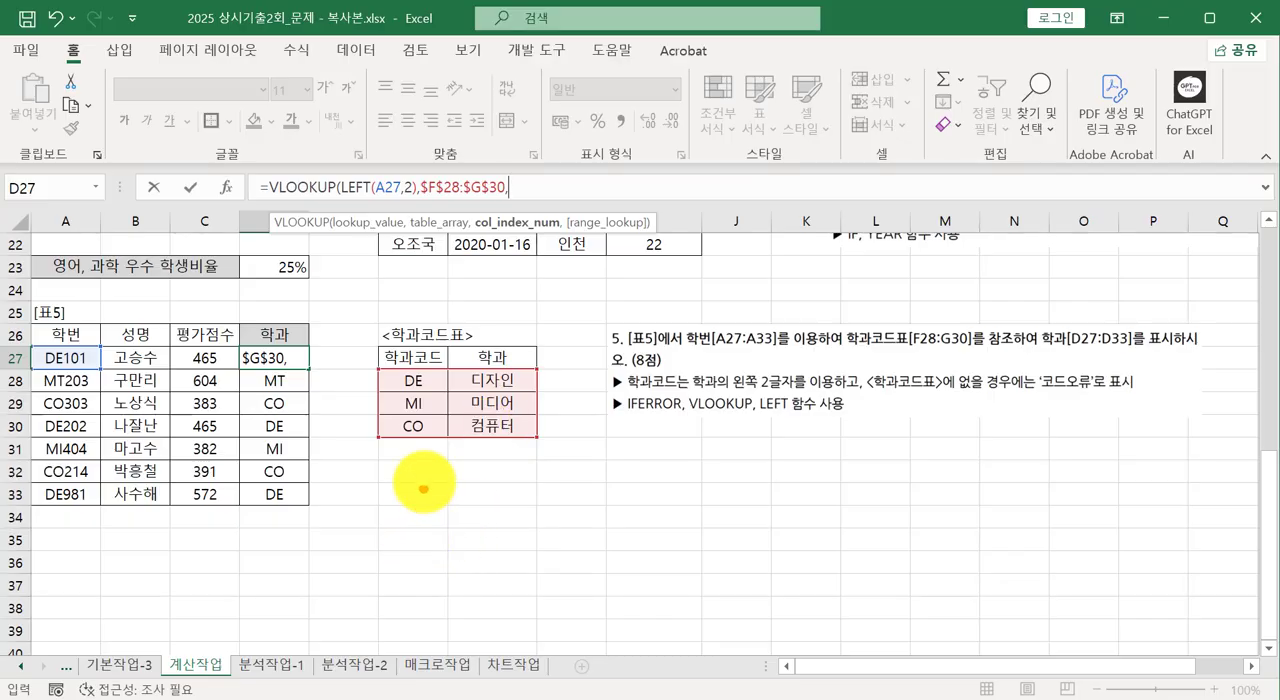
Compare the code and department columns of the department code table to determine which column the lookup should return.
drag(424, 453, 428, 517)
mouse_move(424, 453)
mouse_down()
mouse_move(394, 471)
mouse_move(440, 466)
mouse_up()
drag(510, 447, 510, 520)
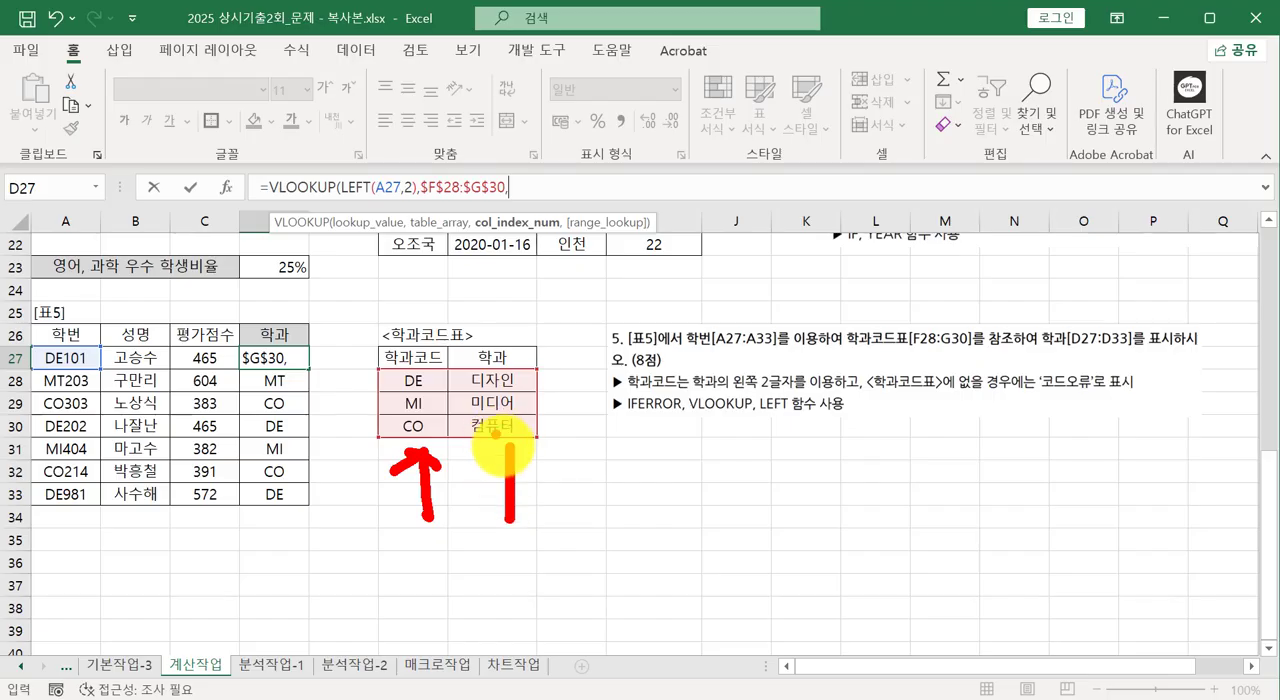
mouse_move(509, 447)
mouse_down()
mouse_move(490, 463)
mouse_move(528, 462)
mouse_up()
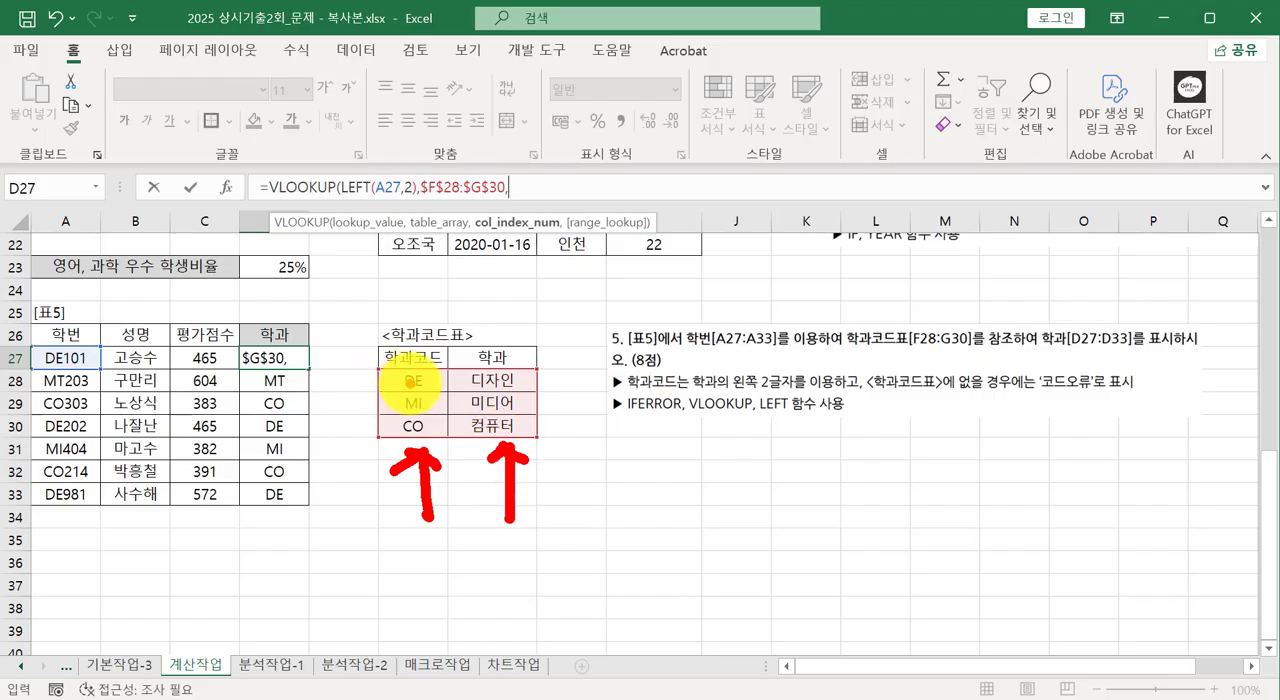
drag(409, 386, 408, 435)
mouse_move(468, 392)
mouse_down()
mouse_move(500, 388)
mouse_move(472, 412)
mouse_move(522, 431)
mouse_up()
key(Escape)
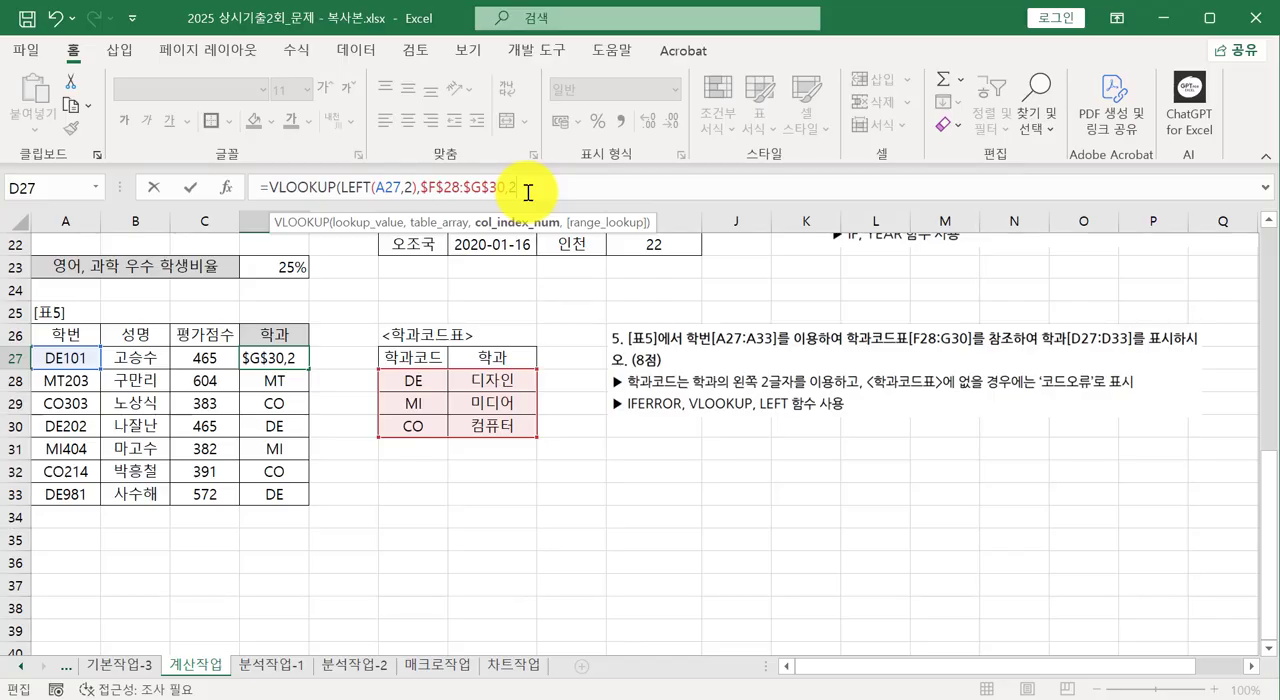
Complete the VLOOKUP formula in D27 with column index 2 and exact match 0.
text(,)
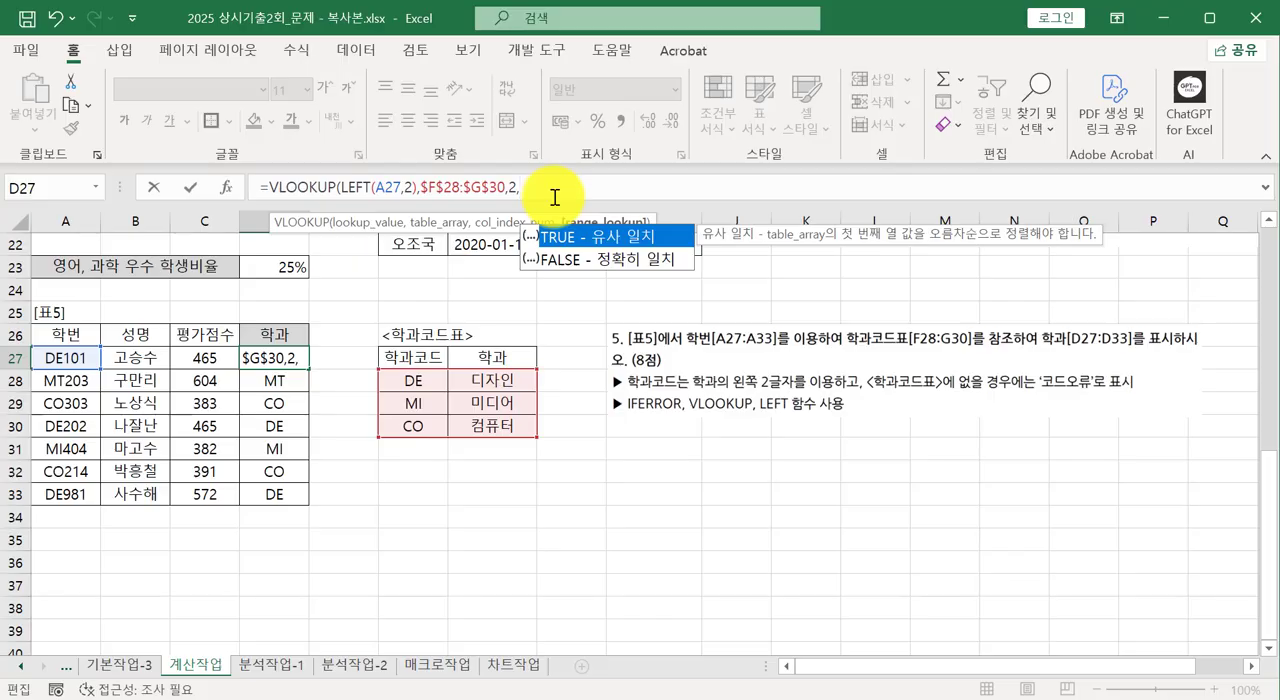
text())
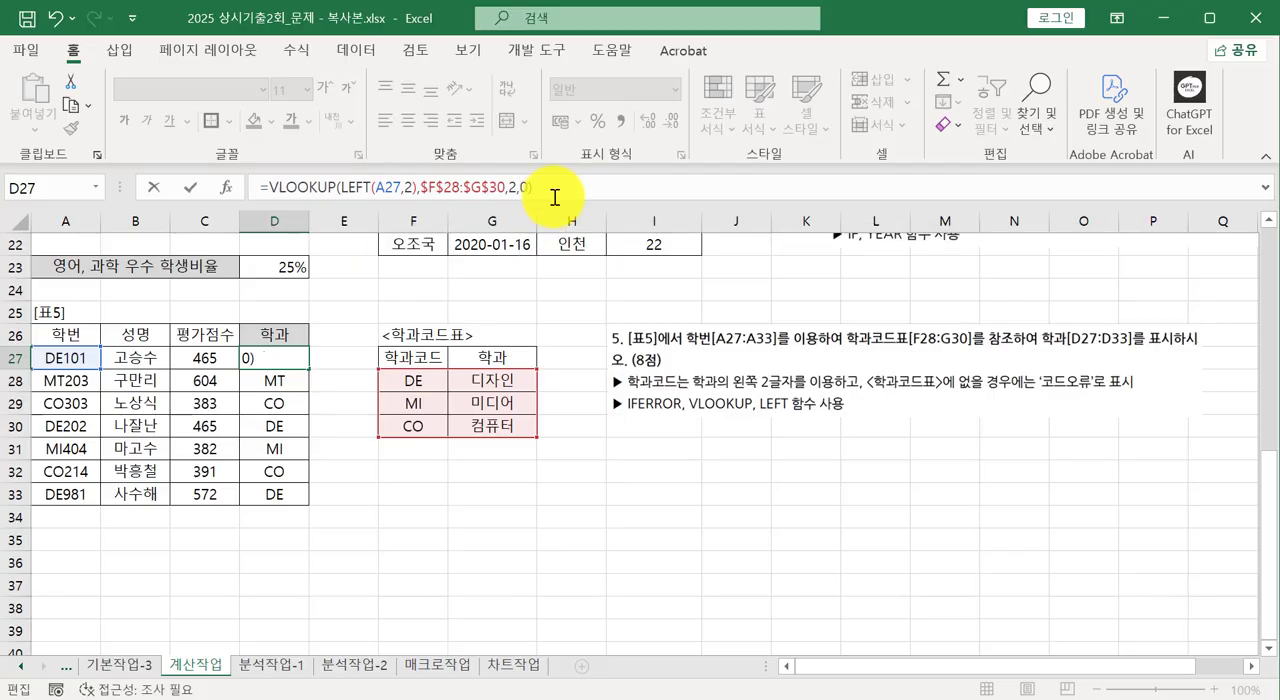
key(Return)
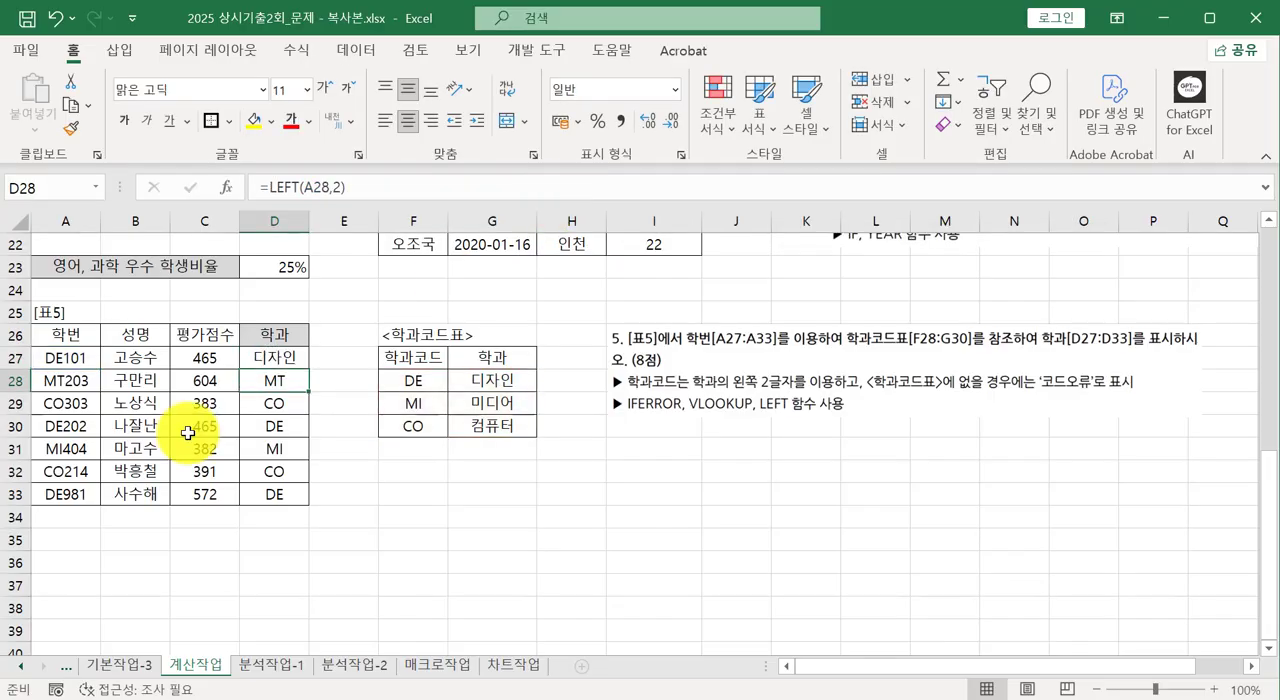
Fill the VLOOKUP formula from D27 down to D33, check the formula in D28, and undo the fill.
click(295, 360)
drag(309, 369, 313, 498)
click(285, 380)
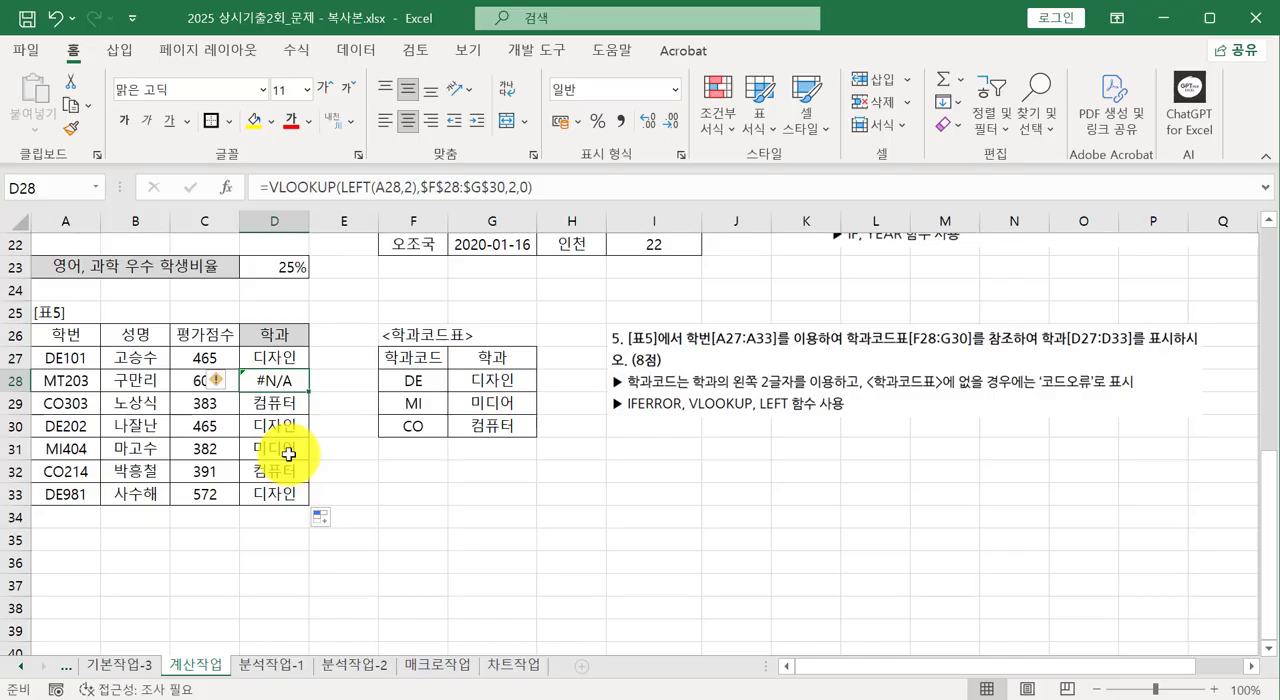
key(ctrl+z)
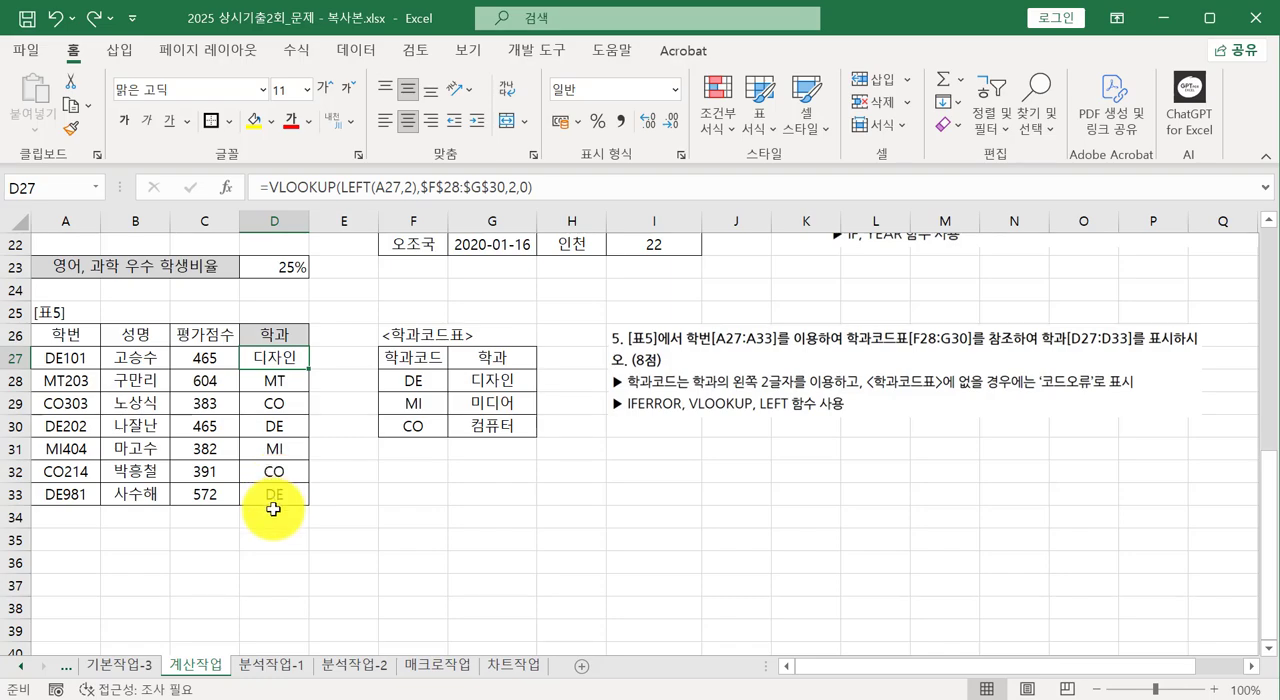
Fill D27's VLOOKUP formula down to D33 and inspect D28's cell references against question 5's missing-code instruction.
drag(309, 369, 334, 508)
click(286, 388)
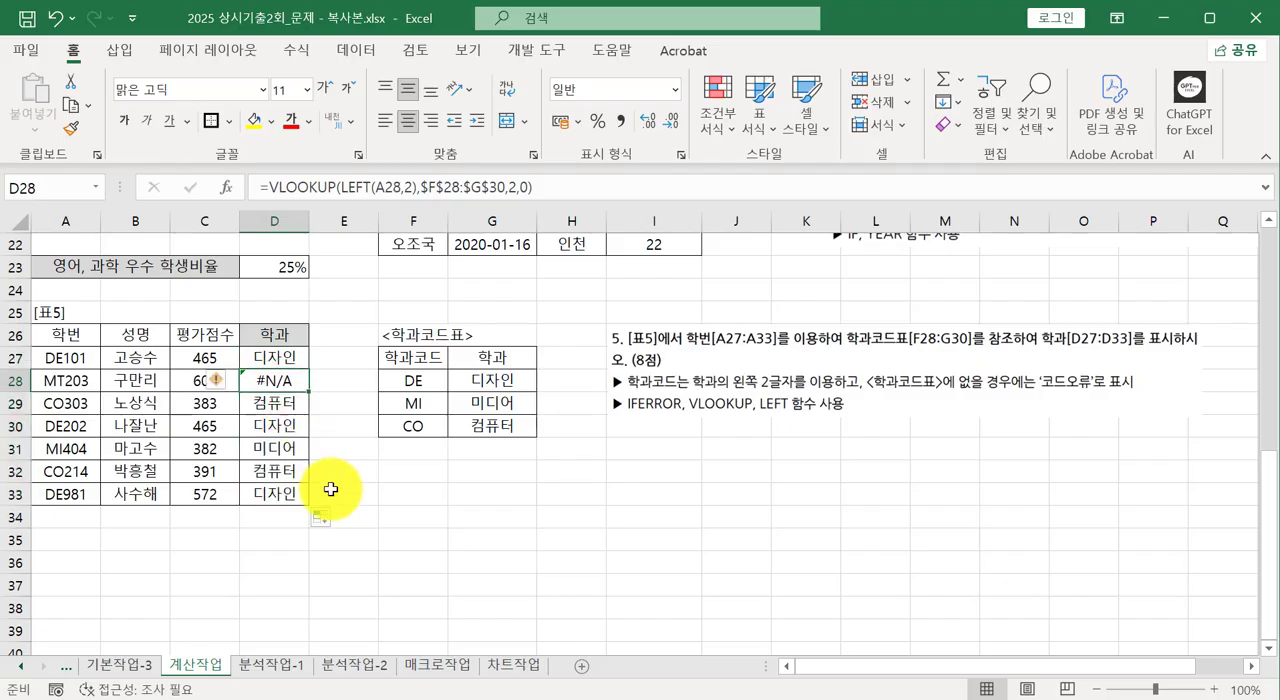
double_click(284, 381)
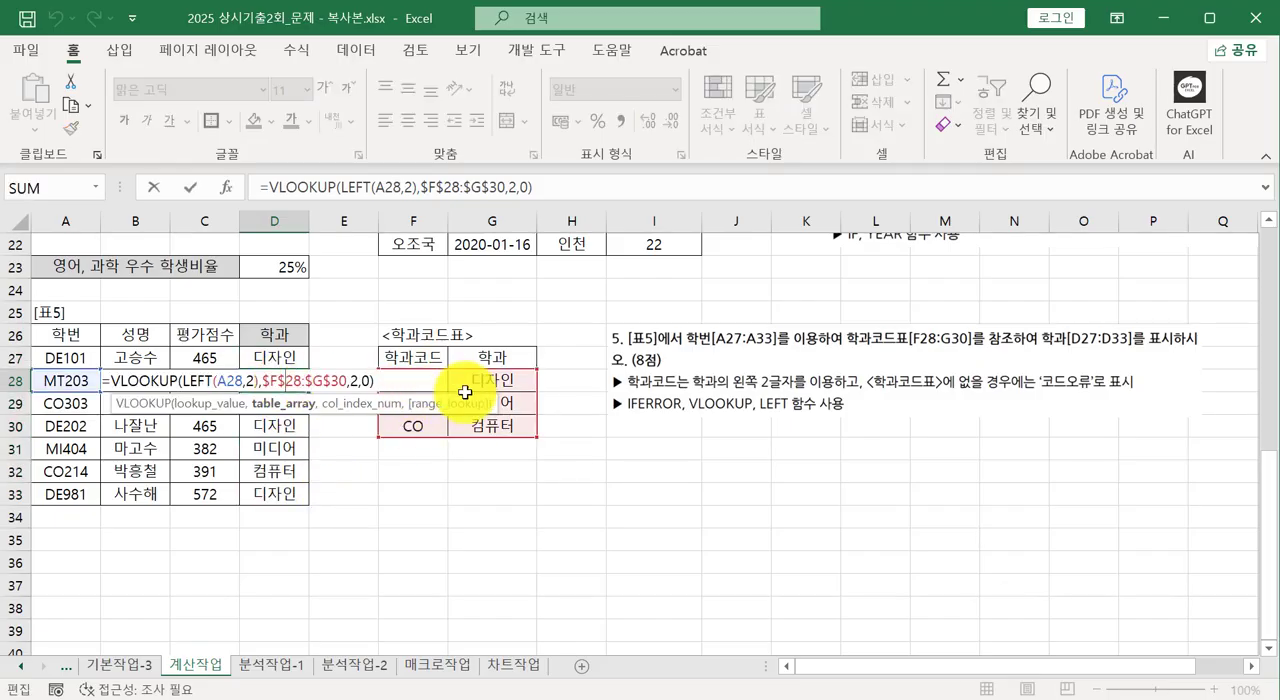
key(Escape)
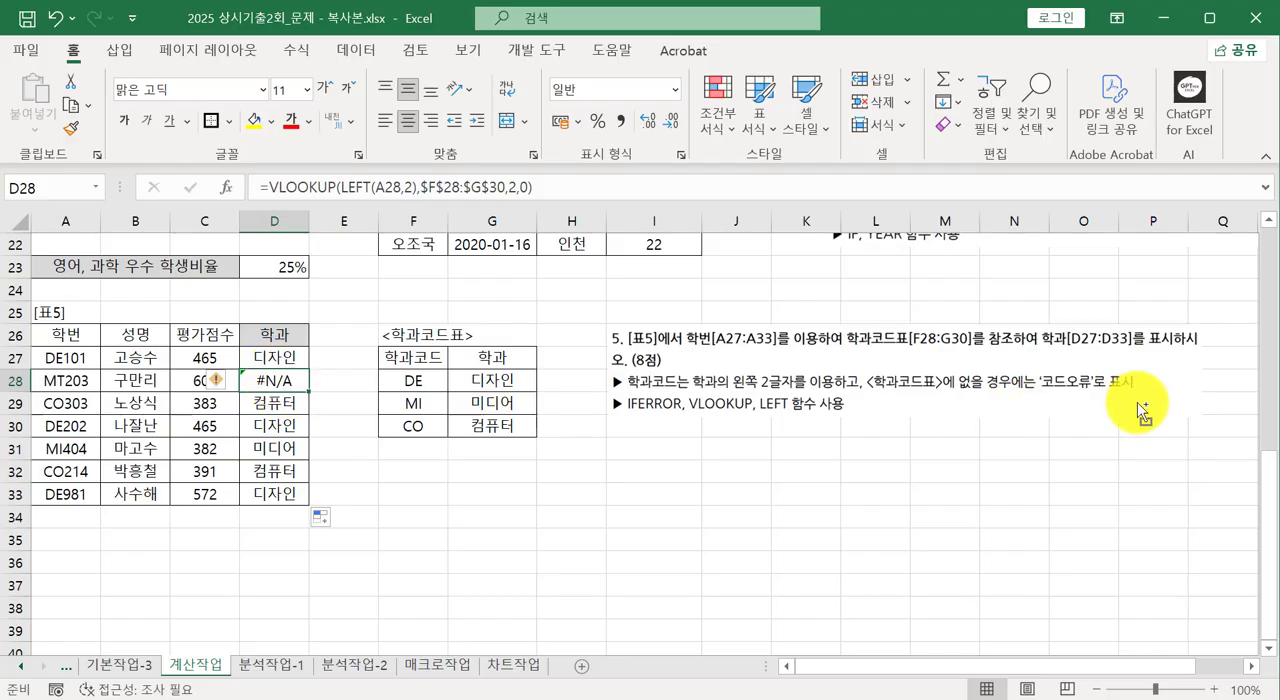
drag(1042, 392, 1094, 394)
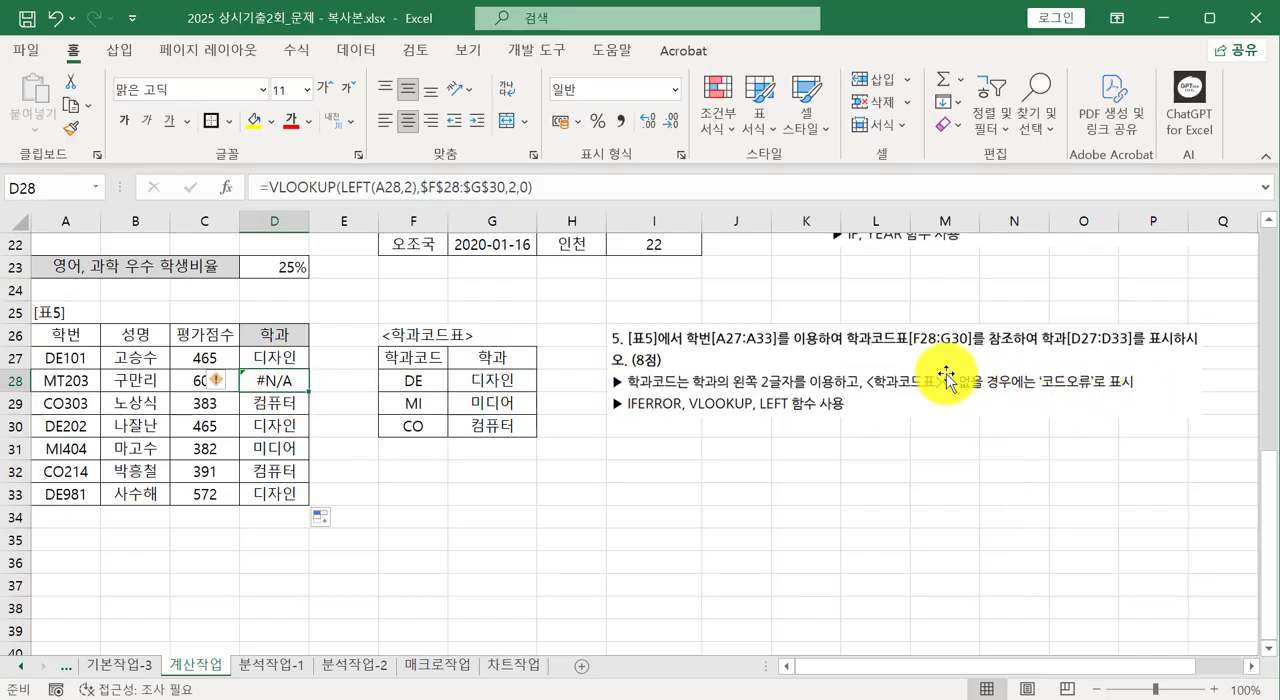
Wrap the VLOOKUP formula in D27 in IFERROR with "코드오류" as the value returned on error.
click(278, 357)
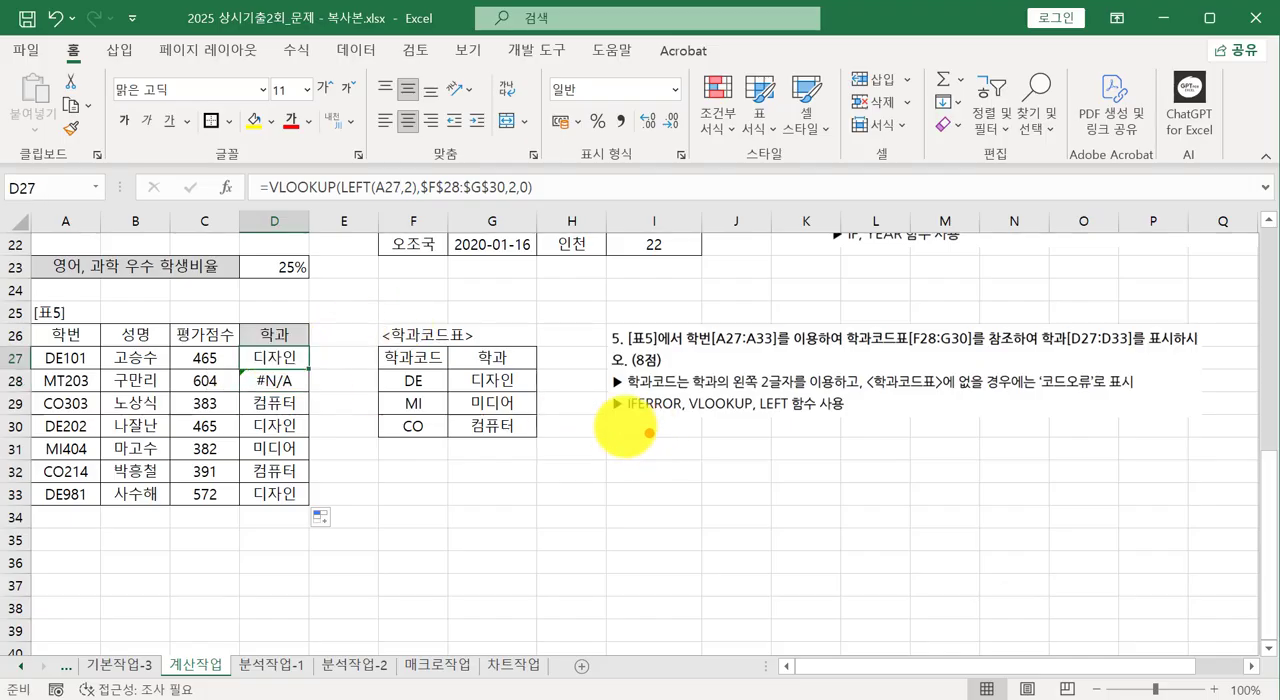
drag(590, 410, 684, 410)
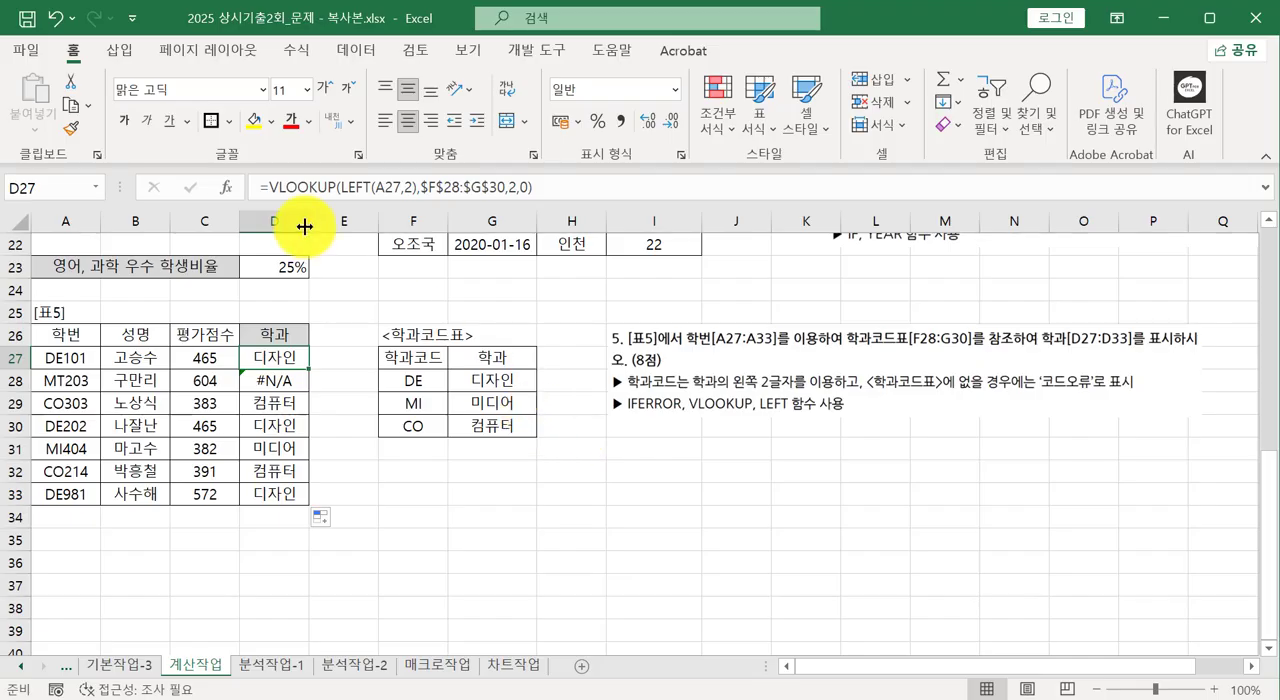
drag(268, 187, 541, 185)
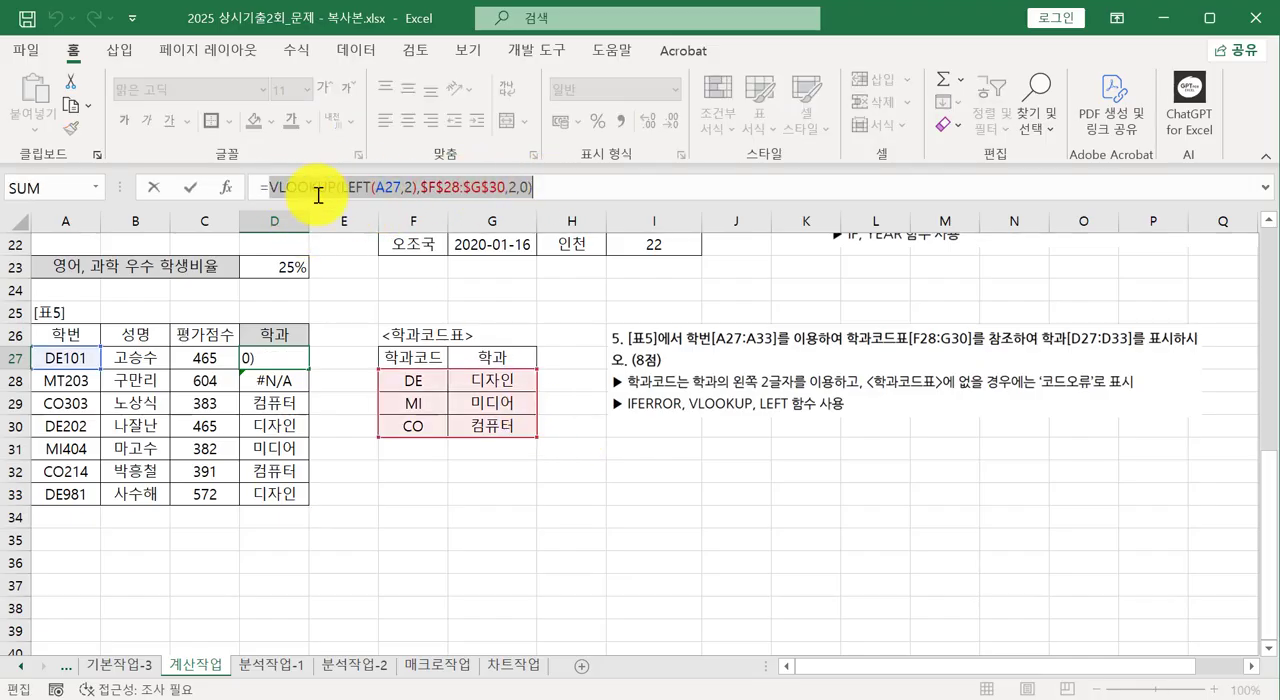
click(273, 184)
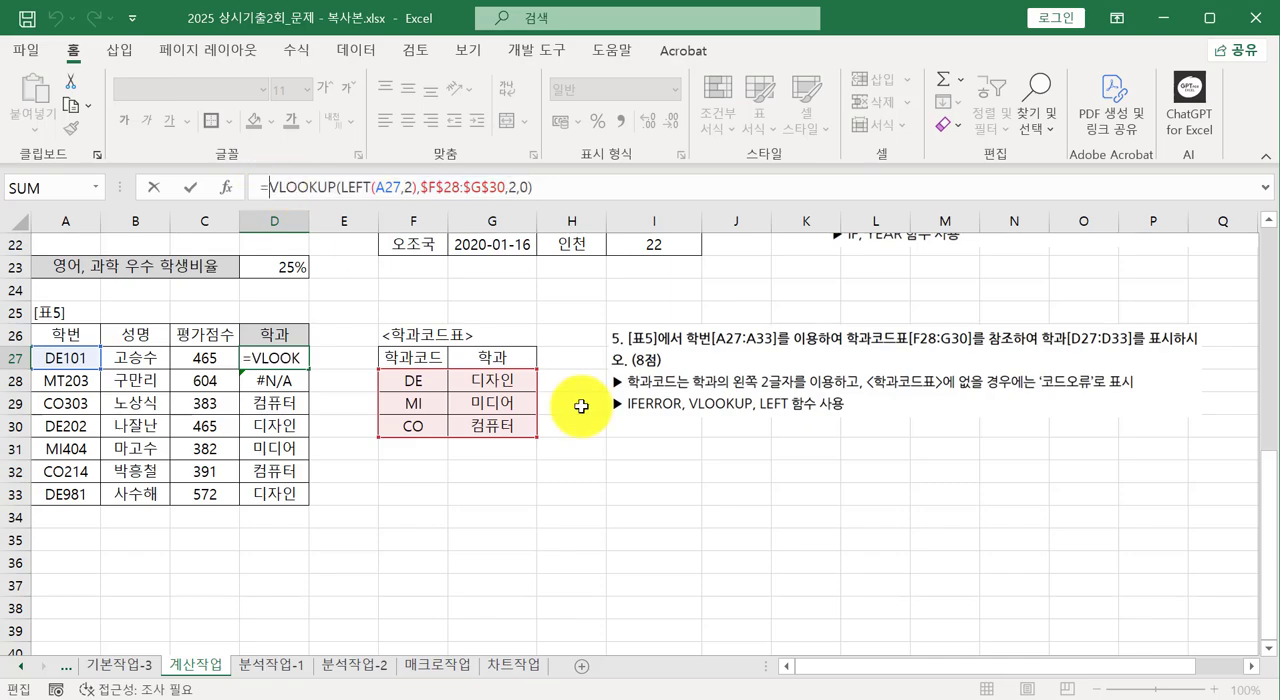
text(if)
text(error)
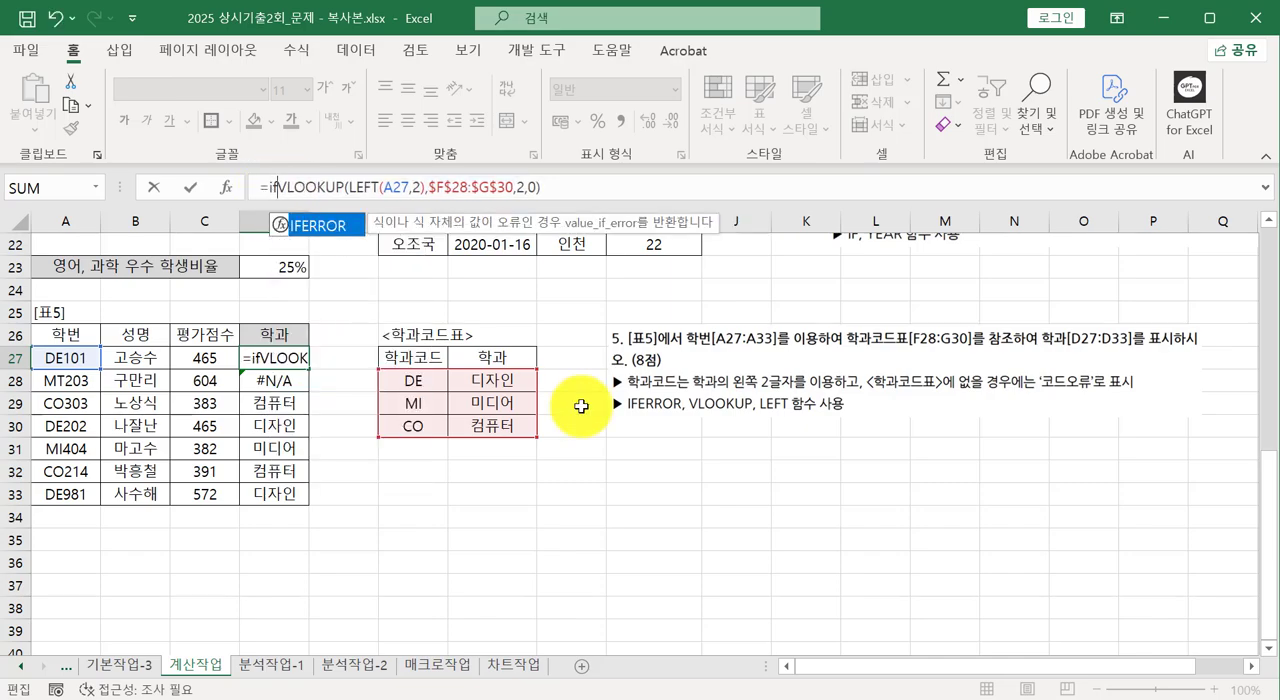
text(()
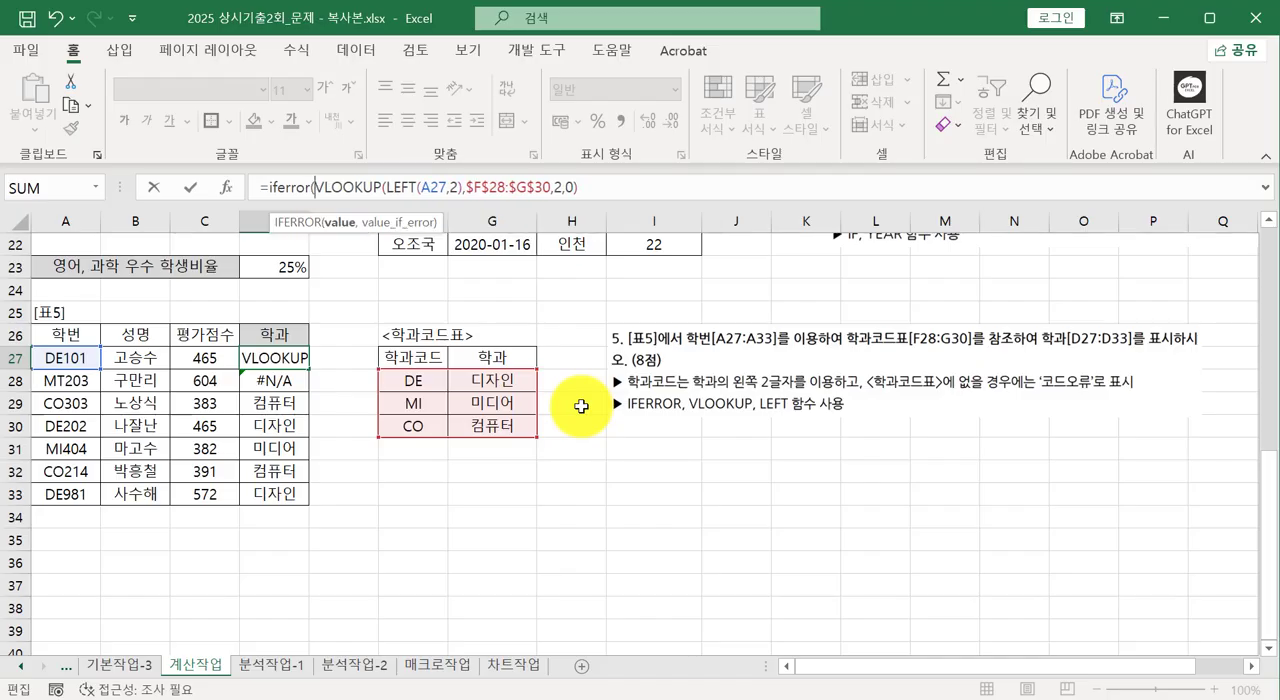
text(,)
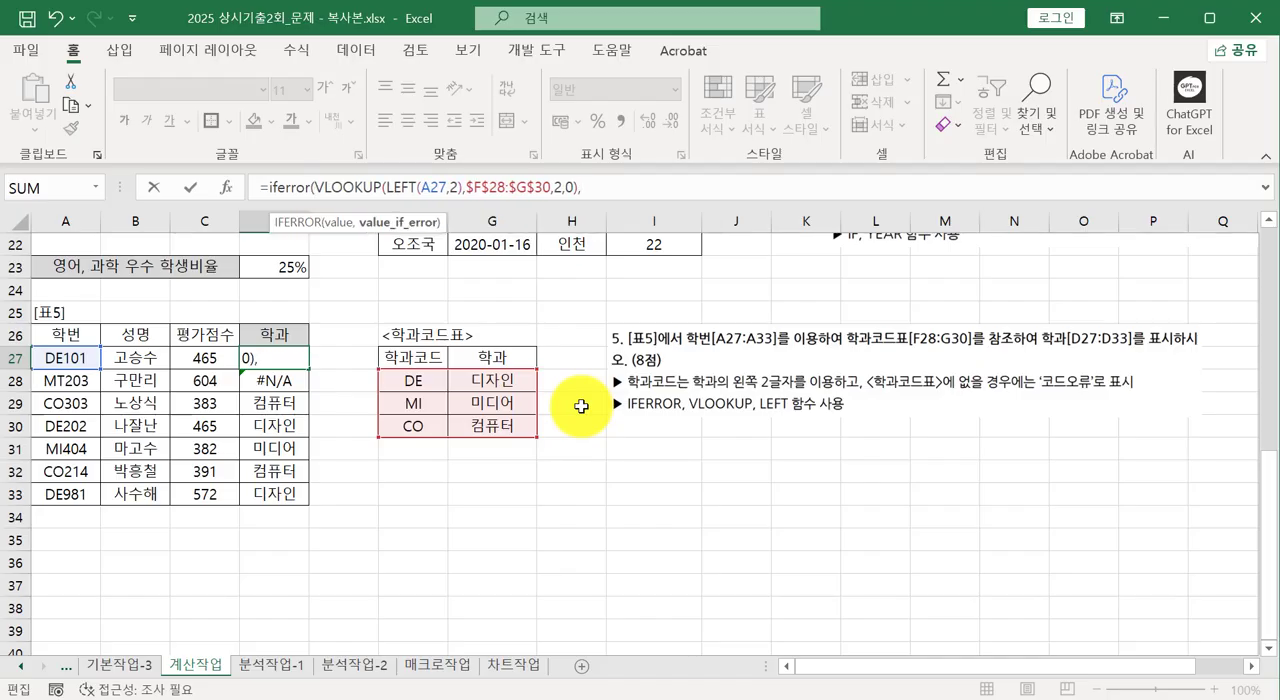
text("코드오류")
key(Return)
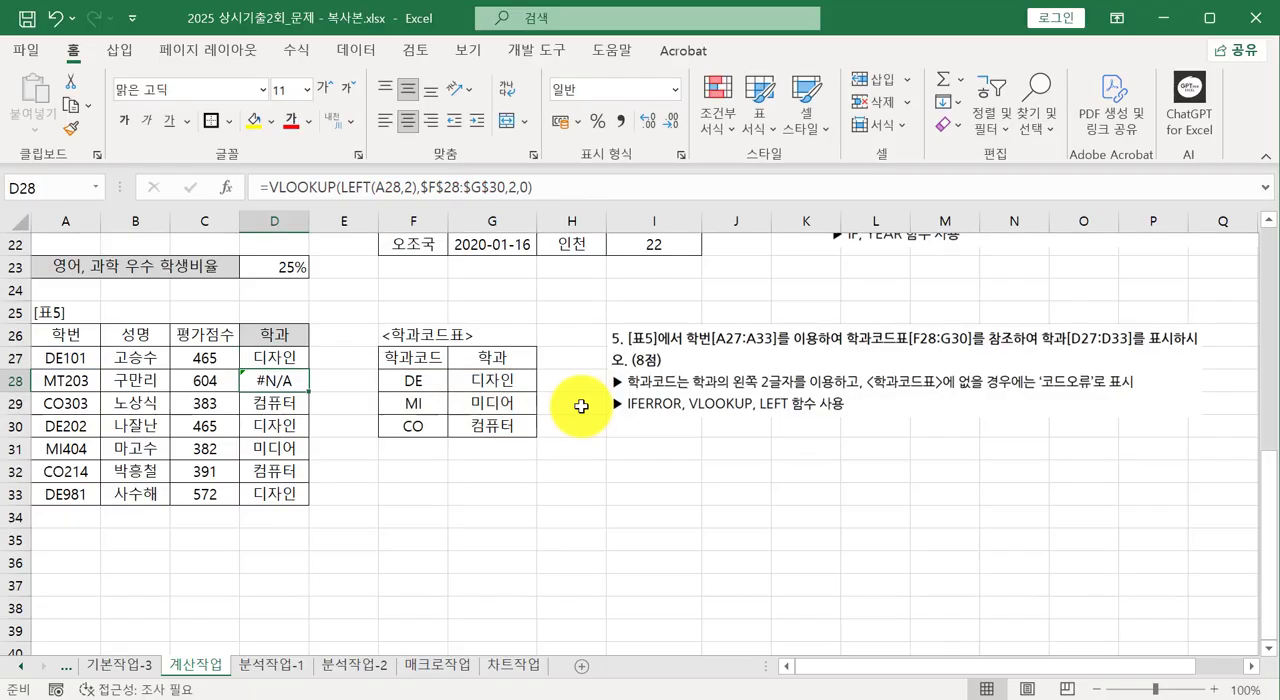
Fill the IFERROR formula from D27 down to D33 and check the formula in D28.
click(270, 352)
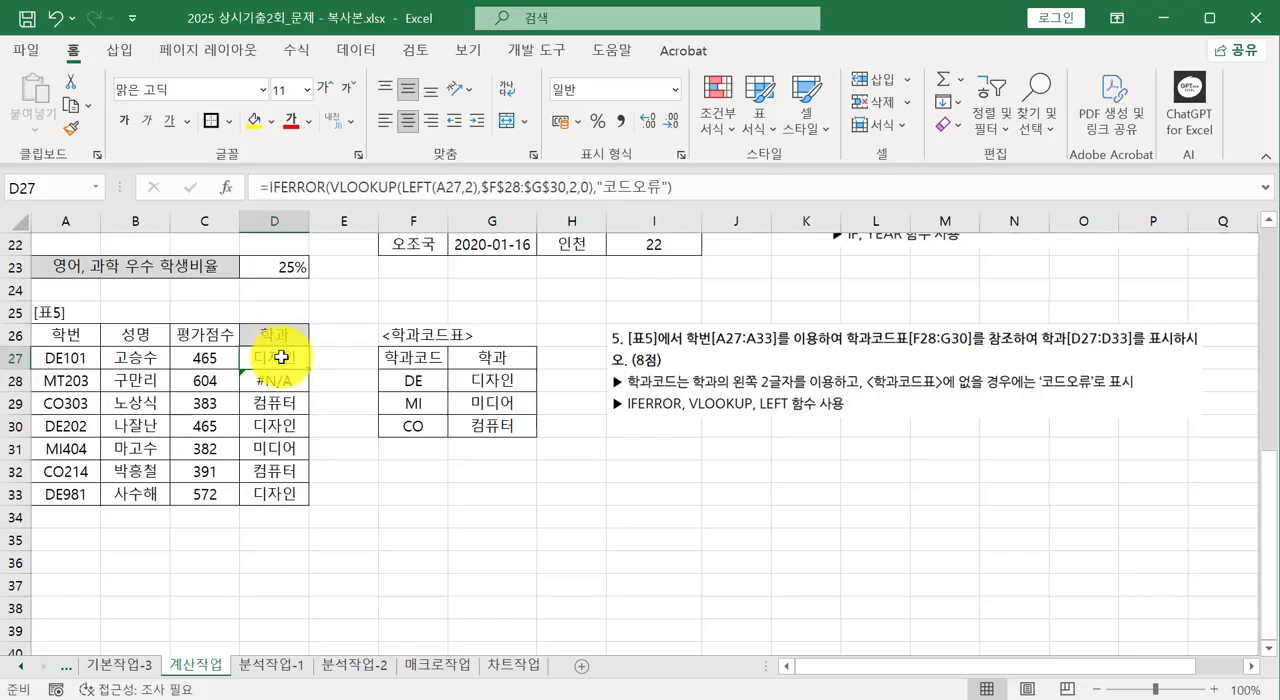
drag(311, 370, 338, 508)
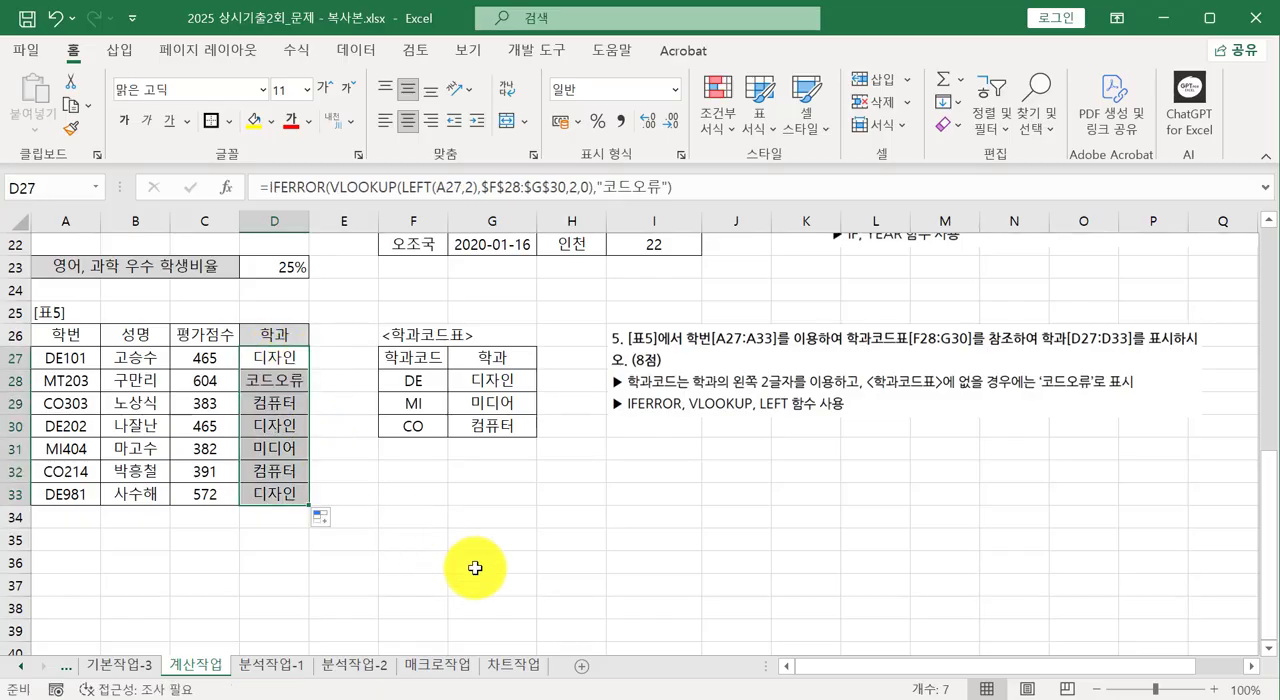
click(270, 382)
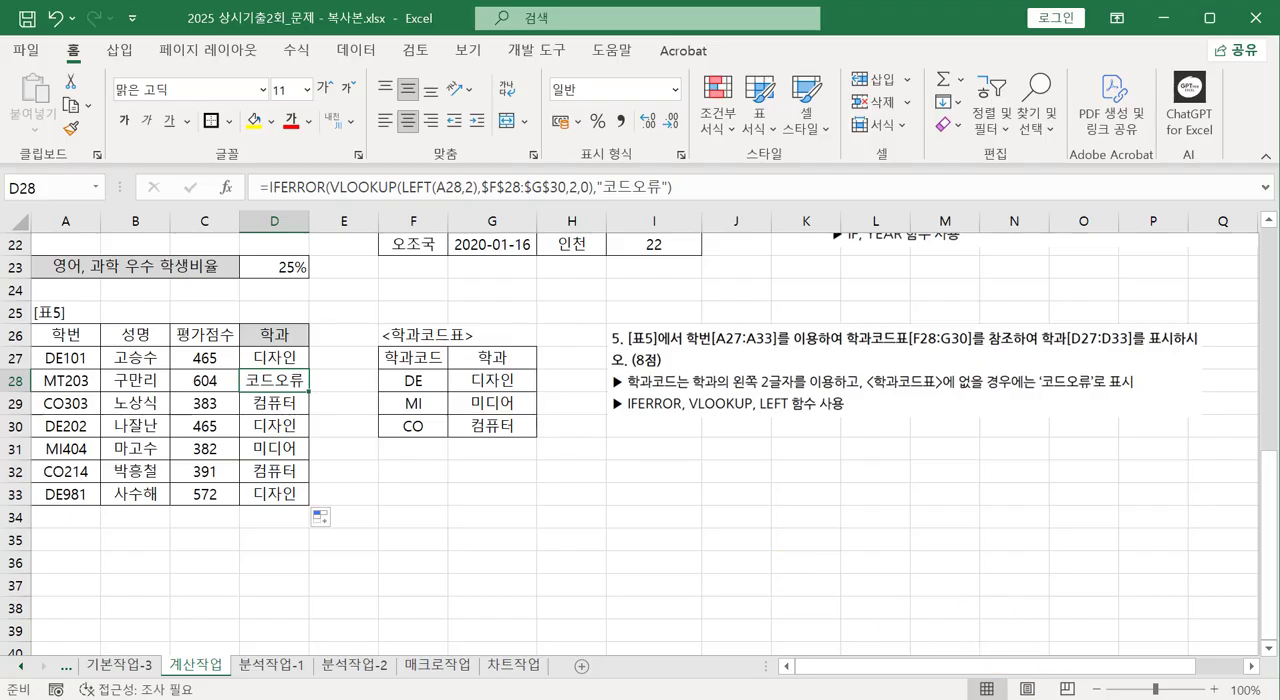
scroll(1013, 599, up, 4)
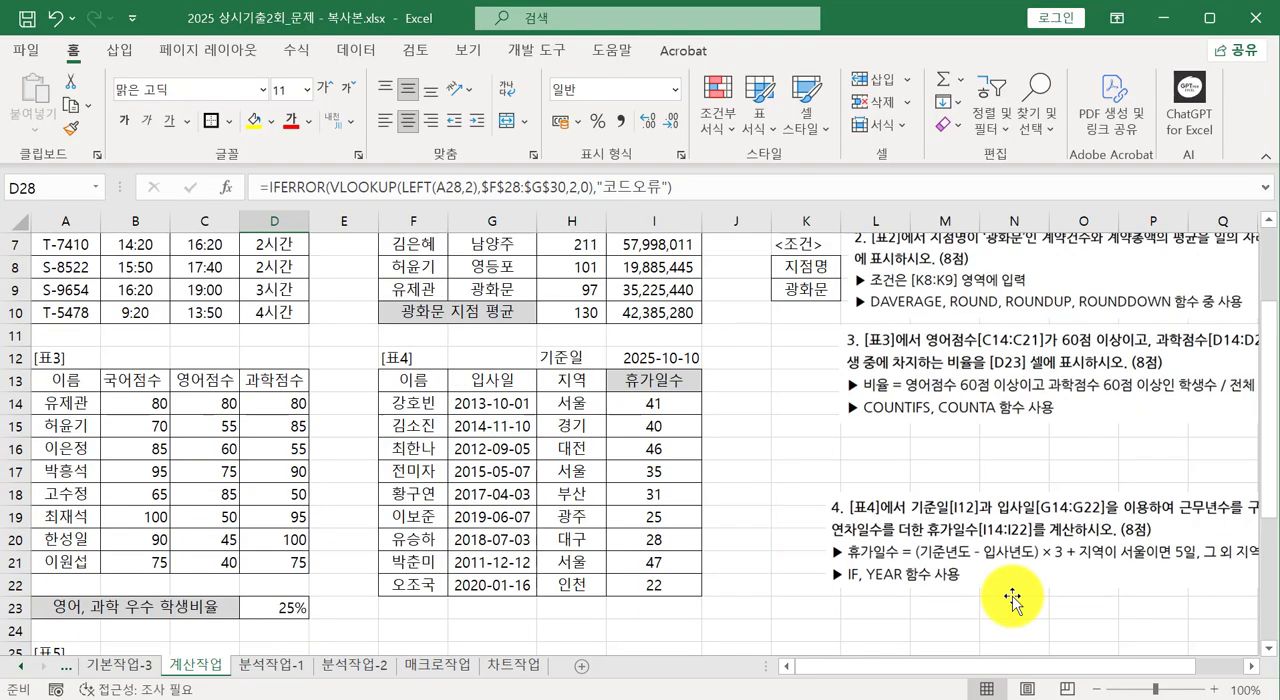